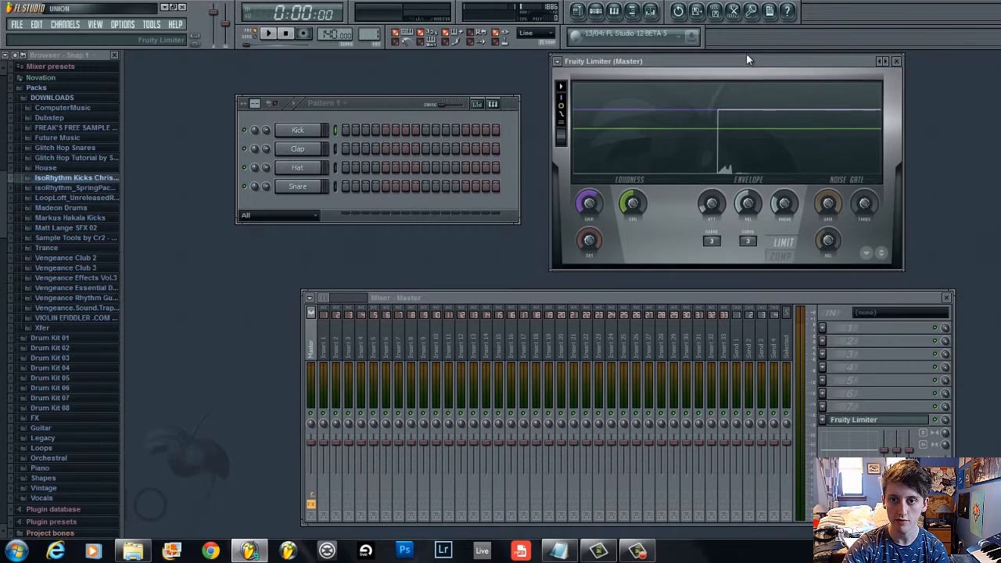
# Close the Fruity Limiter window and rearrange the channel rack and mixer windows on the workspace
pyautogui.click(897, 56)
pyautogui.moveTo(600, 296); pyautogui.dragTo(612, 201)
pyautogui.moveTo(385, 97); pyautogui.dragTo(385, 82)
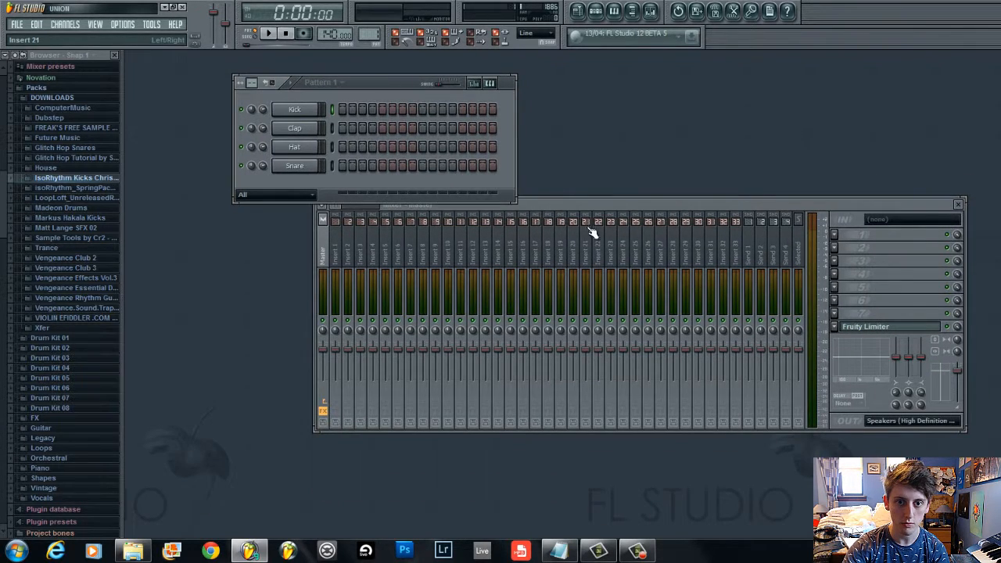
pyautogui.moveTo(593, 206); pyautogui.dragTo(561, 249)
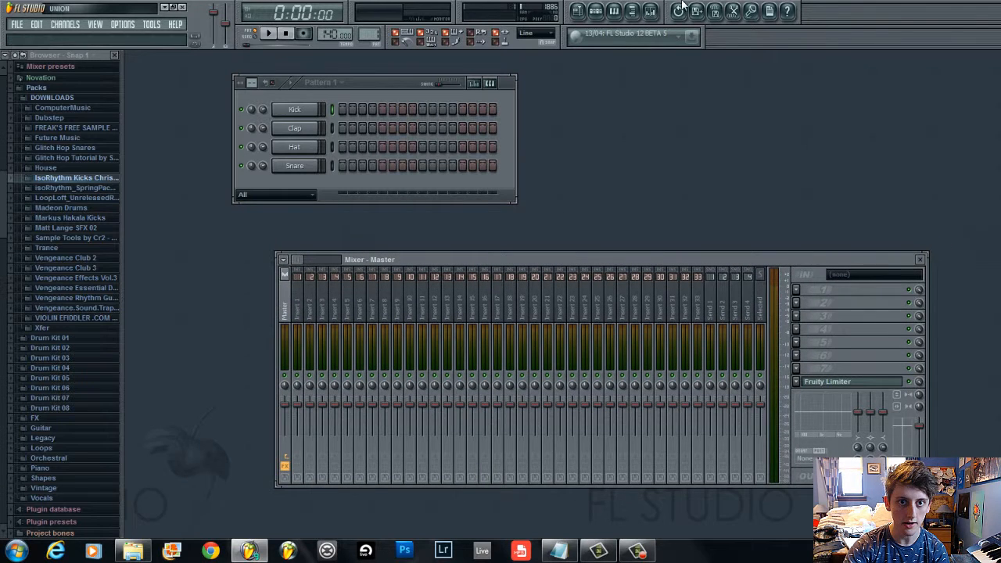
# Play back the drum pattern to audition the kick, then stop playback
pyautogui.click(408, 177)
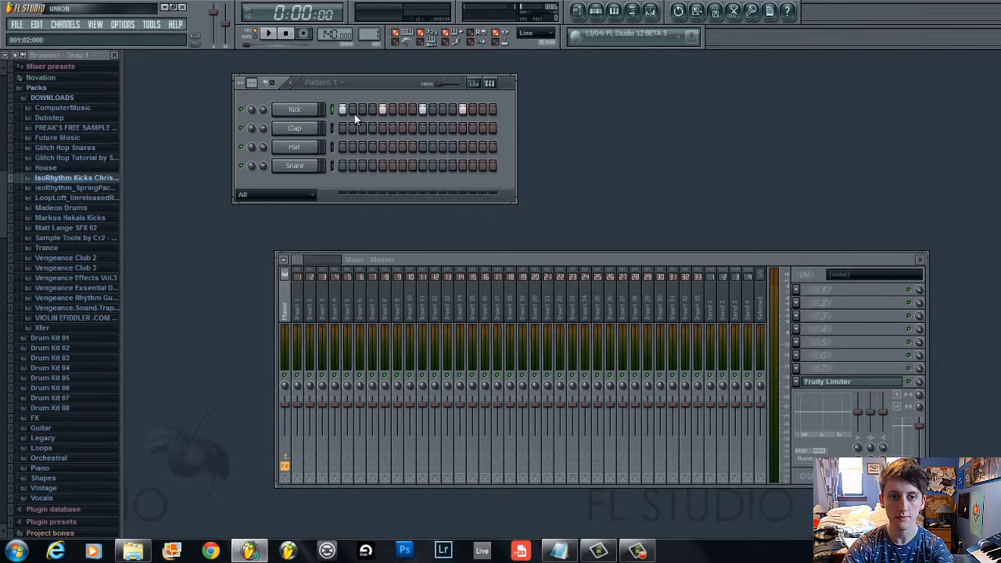
pyautogui.press('space')
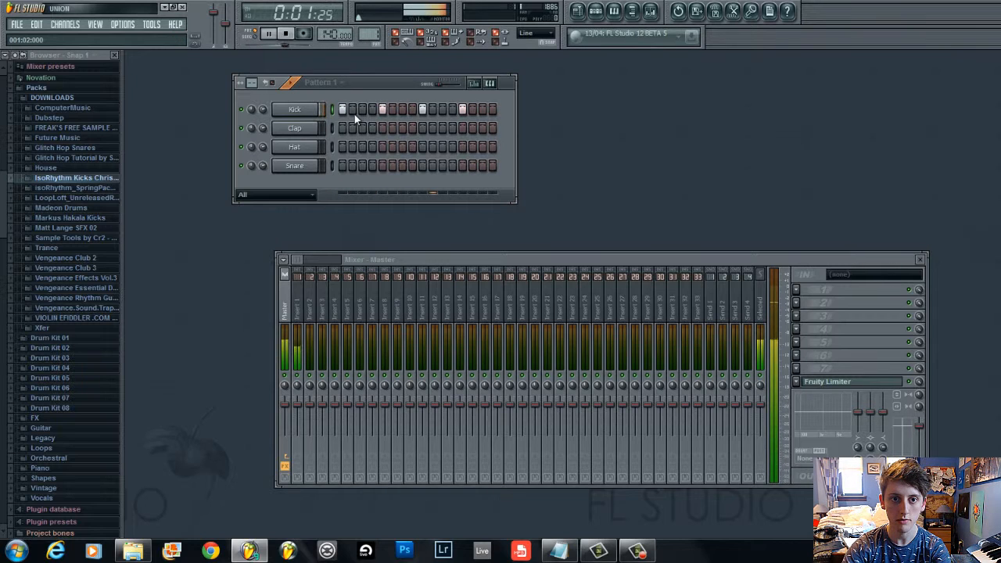
pyautogui.press('space')
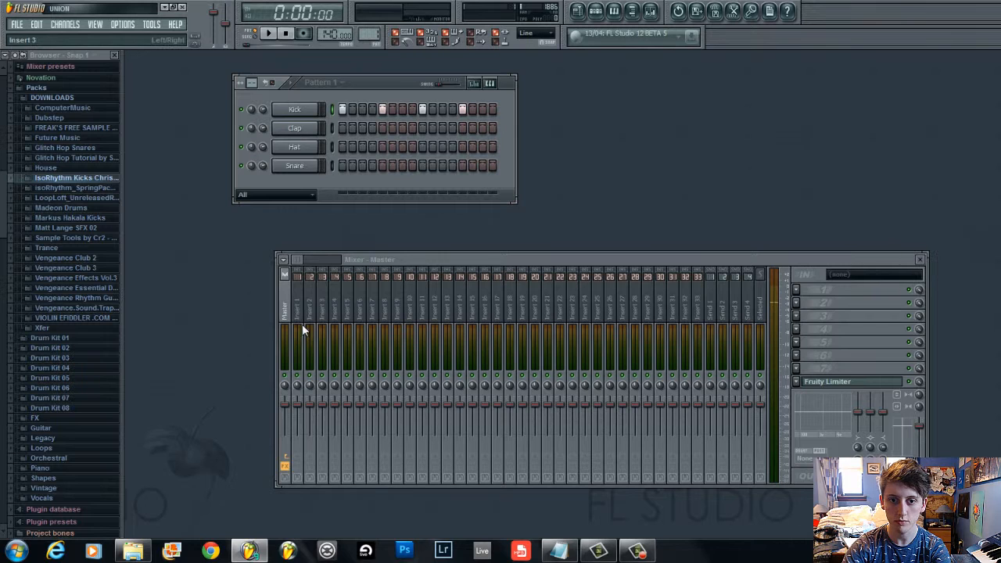
# Open the Kick channel's settings and route the channel to mixer insert 10
pyautogui.click(309, 112)
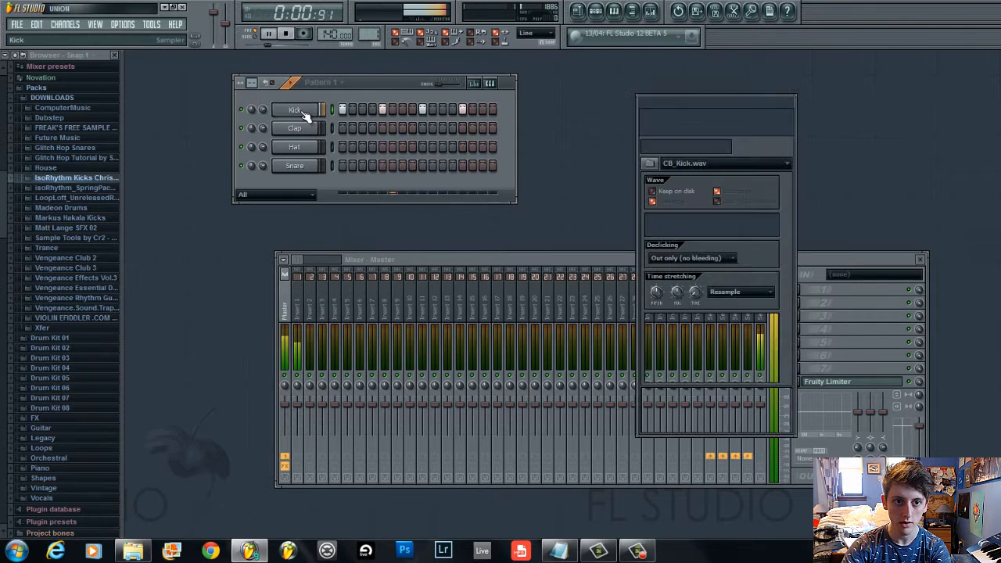
pyautogui.press('space')
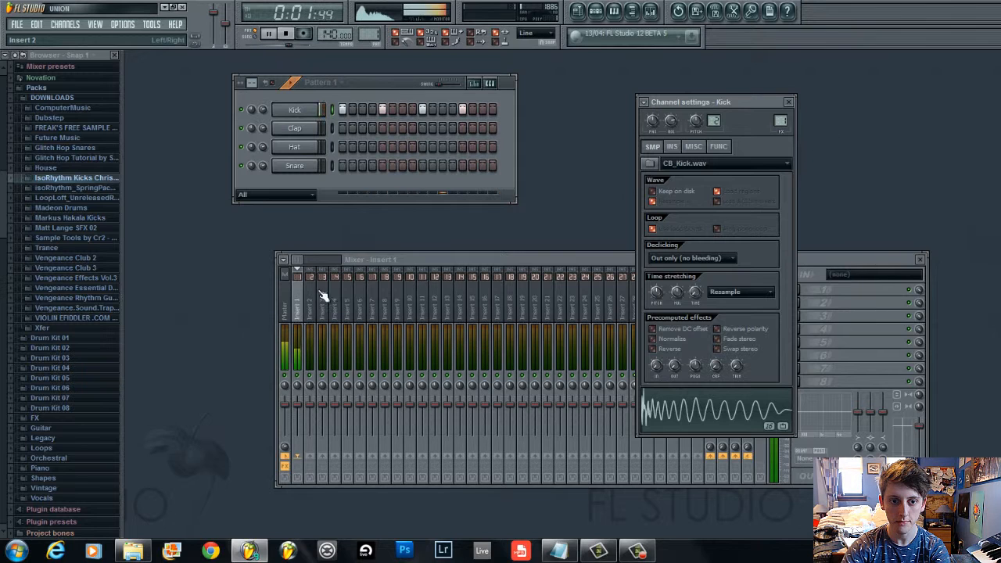
pyautogui.scroll(9, 781, 121)
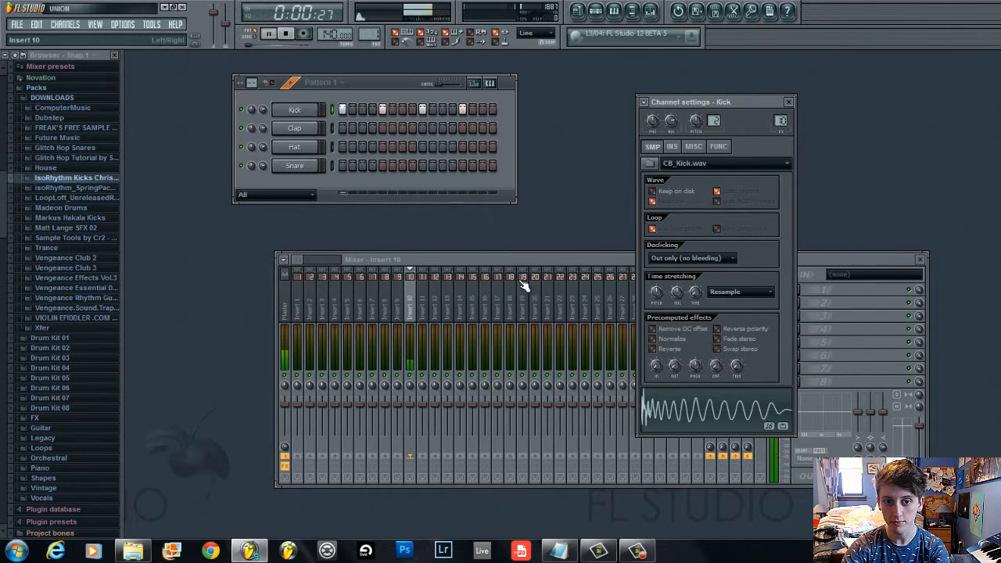
pyautogui.press('space')
# Load Fruity Parametric EQ into the first effect slot of insert 10 and start playback
pyautogui.click(467, 258)
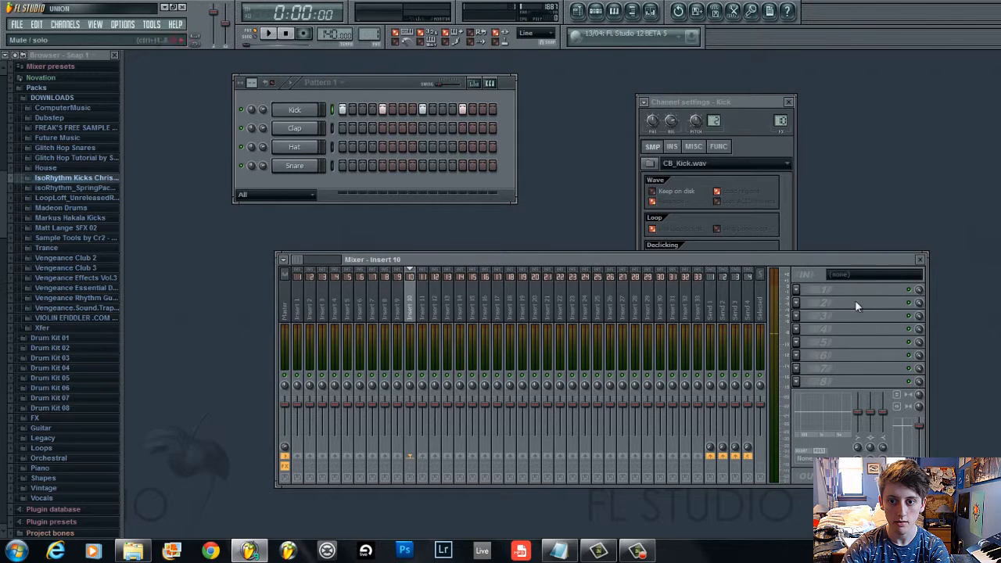
pyautogui.click(798, 290)
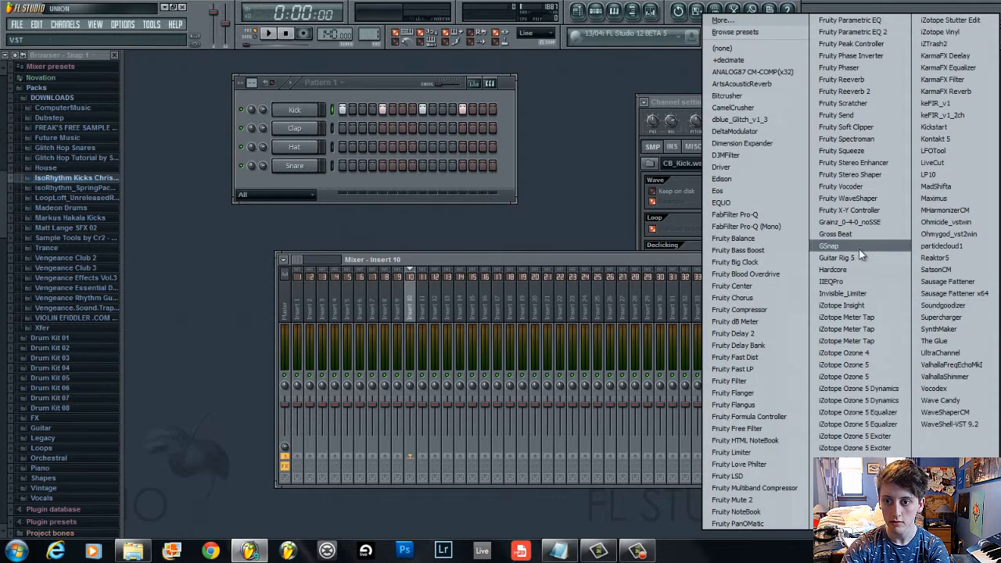
pyautogui.click(892, 20)
pyautogui.press('space')
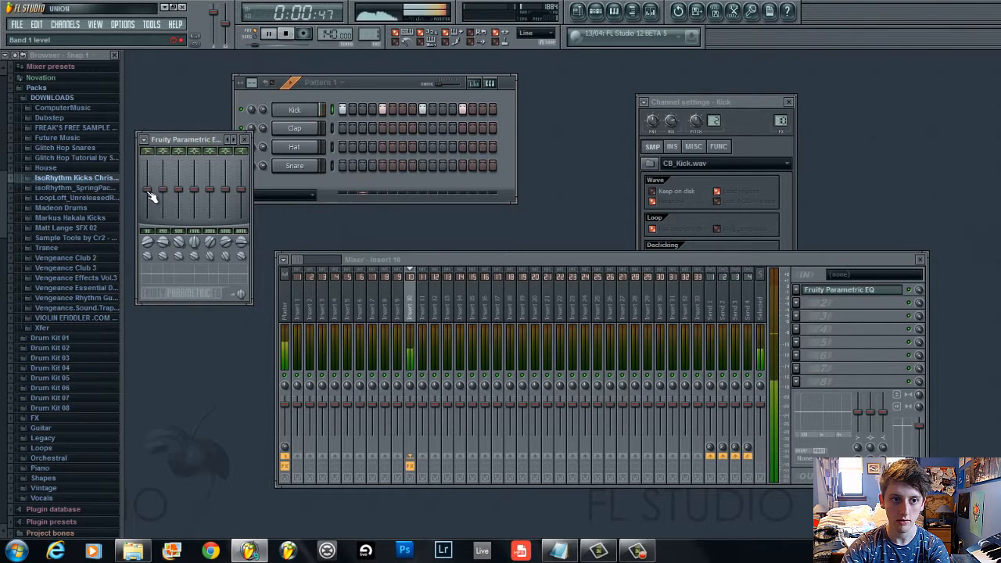
# Pull down the EQ's first four band levels, then reset each of those bands to default
pyautogui.moveTo(148, 190)
pyautogui.mouseDown()
pyautogui.moveTo(148, 217)
pyautogui.moveTo(195, 219)
pyautogui.mouseUp()
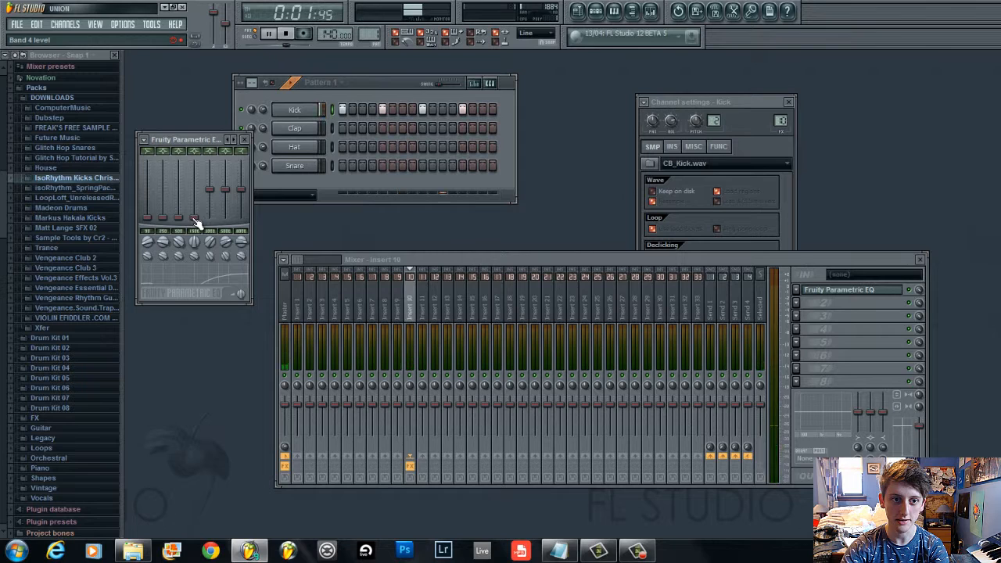
pyautogui.rightClick(198, 219)
pyautogui.click(205, 224)
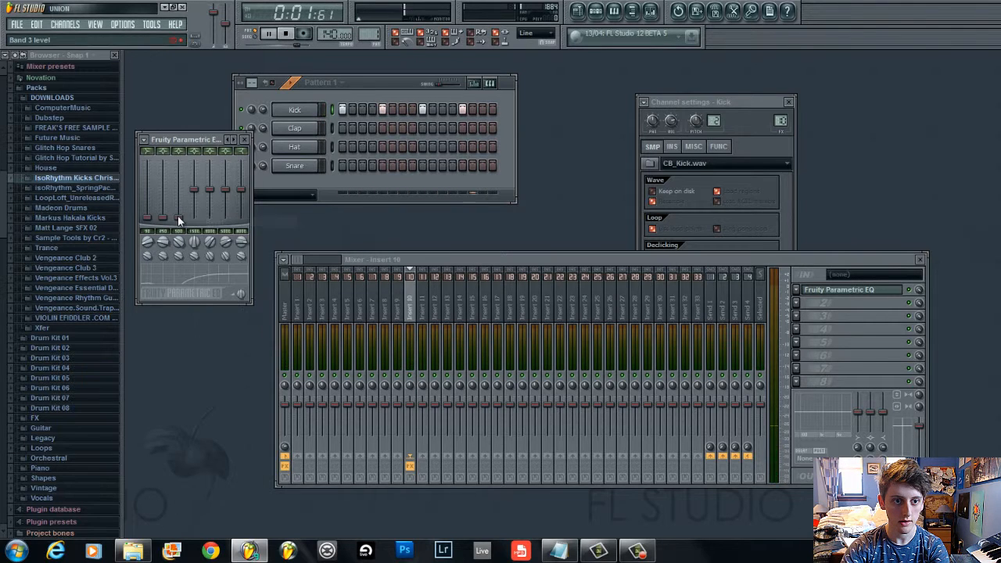
pyautogui.rightClick(178, 217)
pyautogui.click(192, 223)
pyautogui.rightClick(165, 218)
pyautogui.click(173, 222)
pyautogui.press('space')
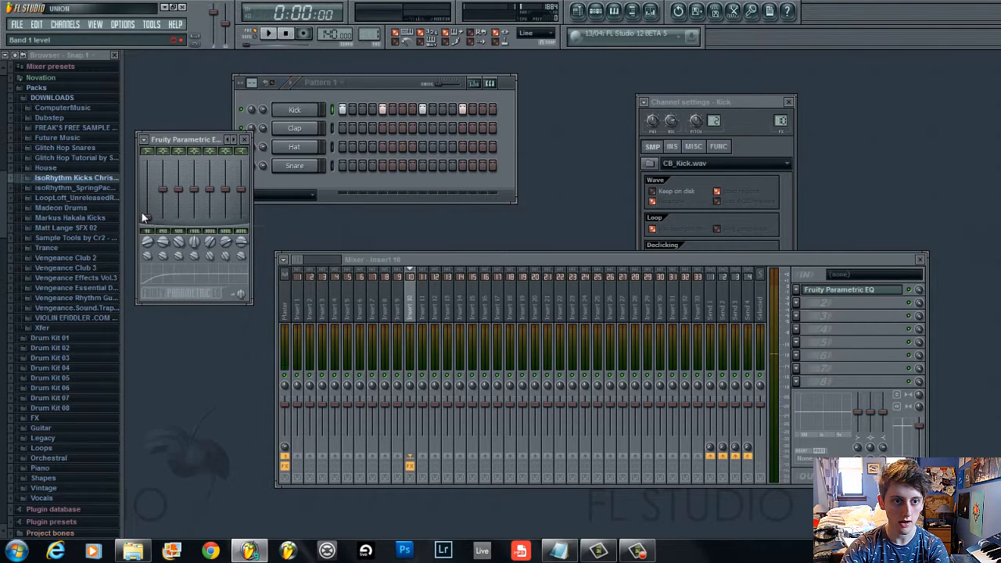
pyautogui.rightClick(147, 217)
pyautogui.click(156, 221)
# Move the EQ window and try boosting and cutting individual band levels during playback, returning them to flat
pyautogui.moveTo(182, 137); pyautogui.dragTo(190, 165)
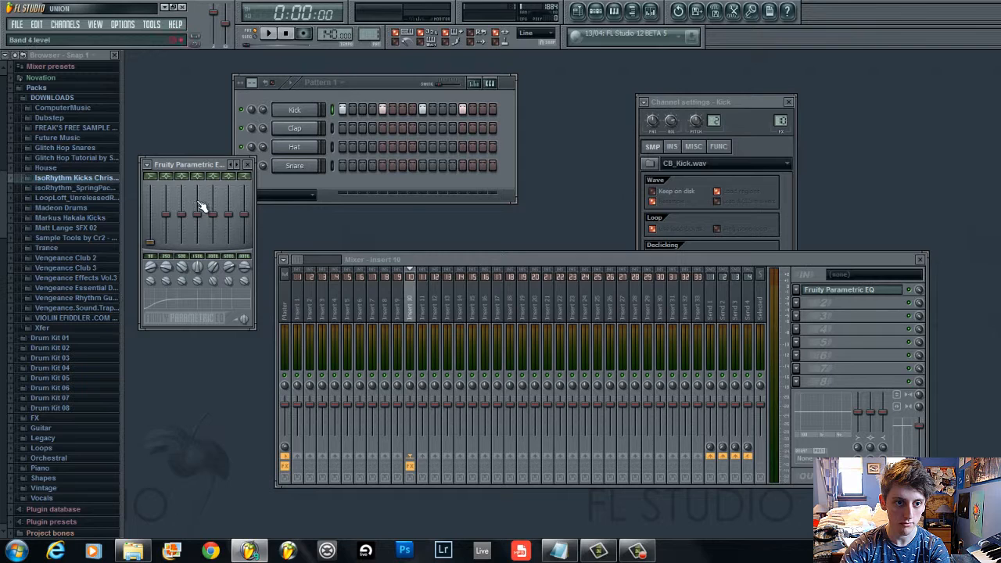
pyautogui.moveTo(202, 205); pyautogui.dragTo(199, 331)
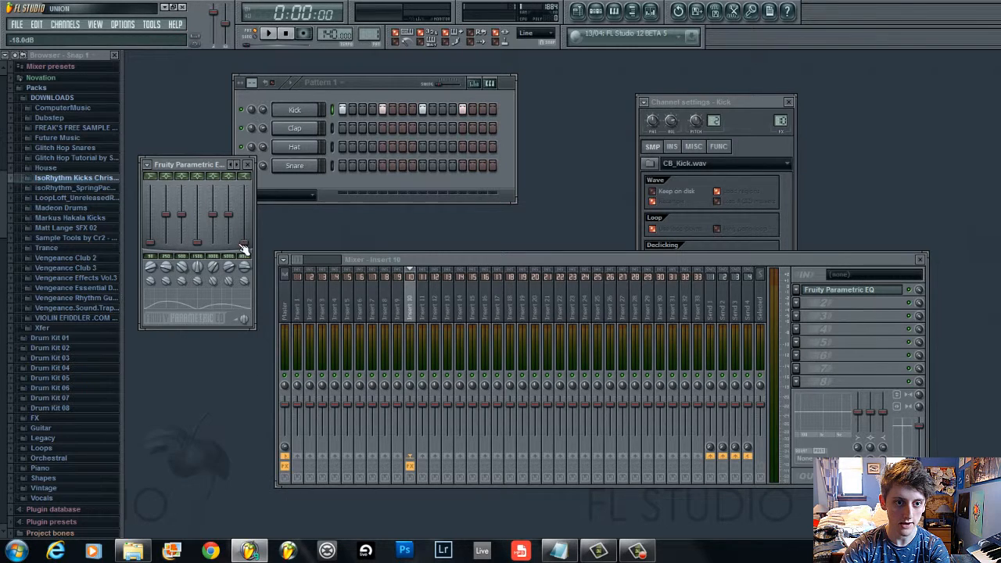
pyautogui.moveTo(244, 217)
pyautogui.mouseDown()
pyautogui.moveTo(224, 240)
pyautogui.moveTo(202, 190)
pyautogui.mouseUp()
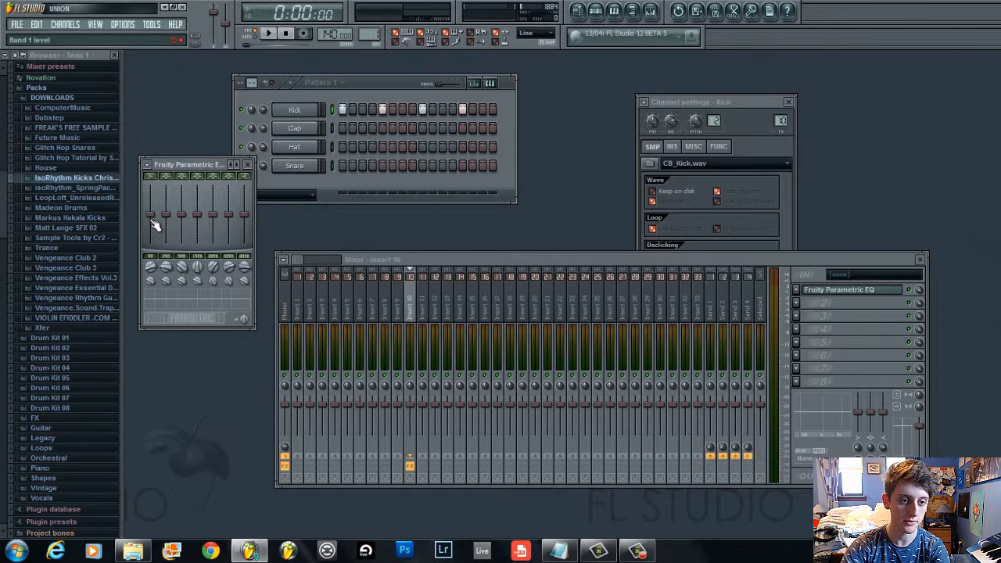
pyautogui.press('space')
pyautogui.moveTo(163, 226); pyautogui.dragTo(167, 74)
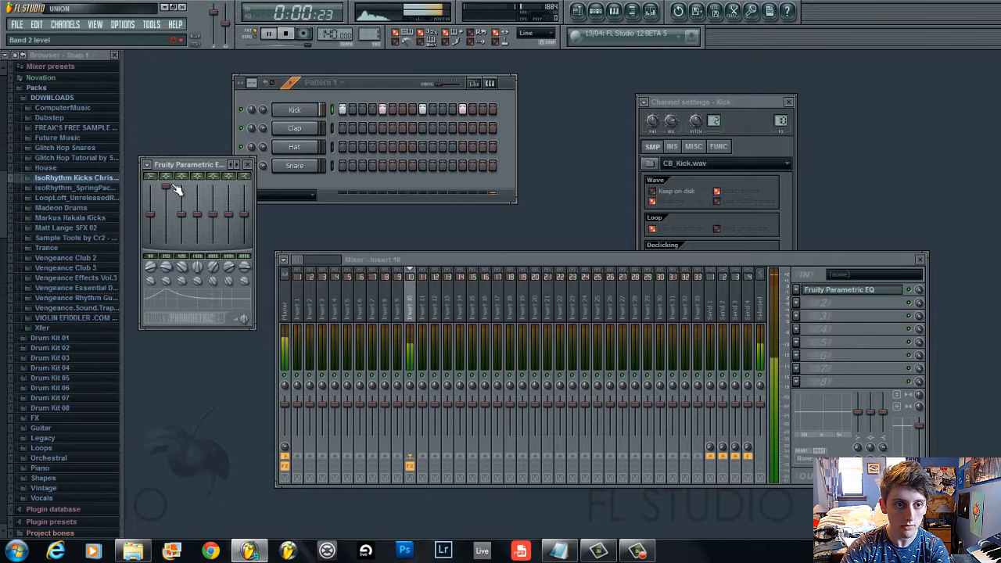
pyautogui.moveTo(175, 188); pyautogui.dragTo(169, 374)
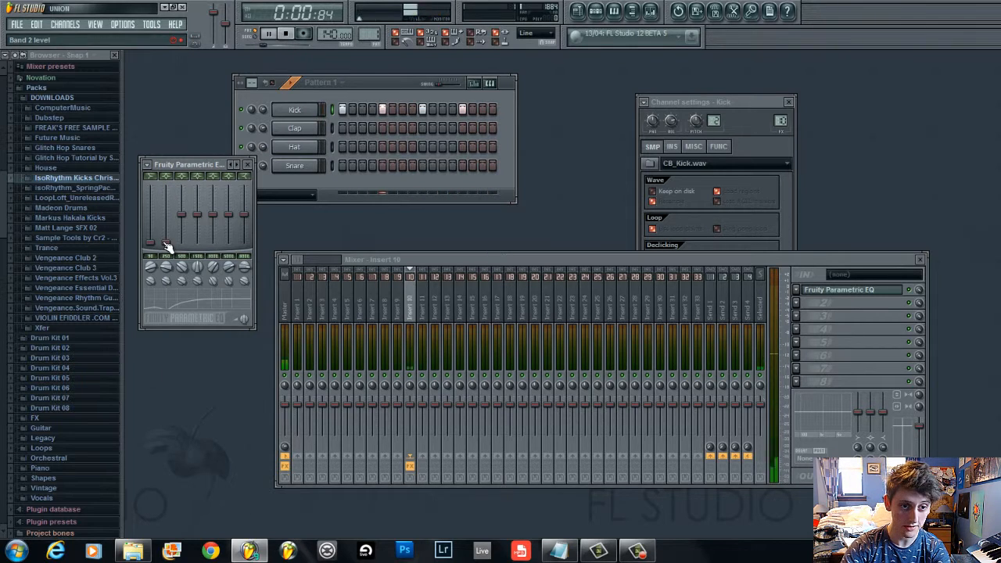
pyautogui.press('space')
pyautogui.moveTo(167, 245); pyautogui.dragTo(180, 147)
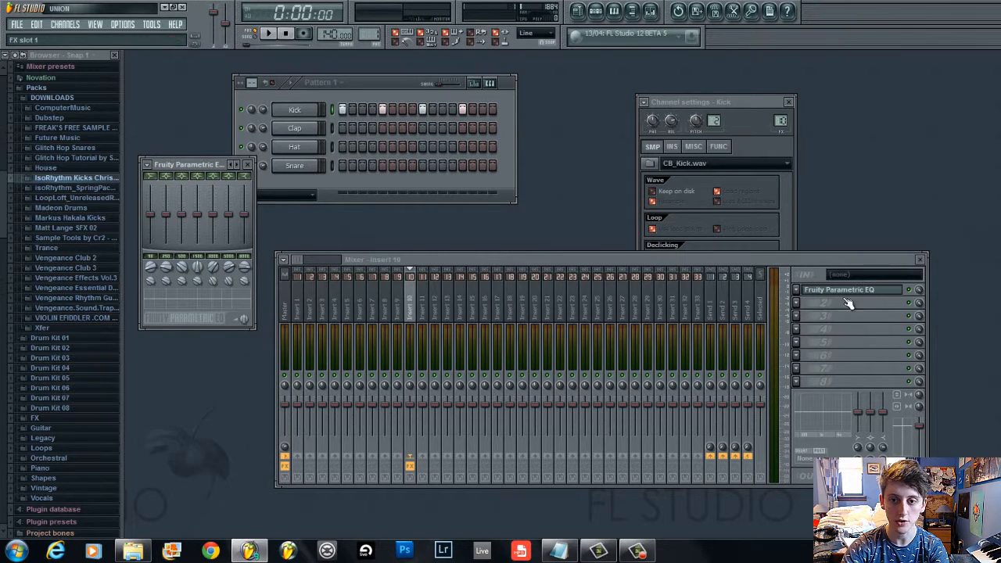
pyautogui.click(798, 290)
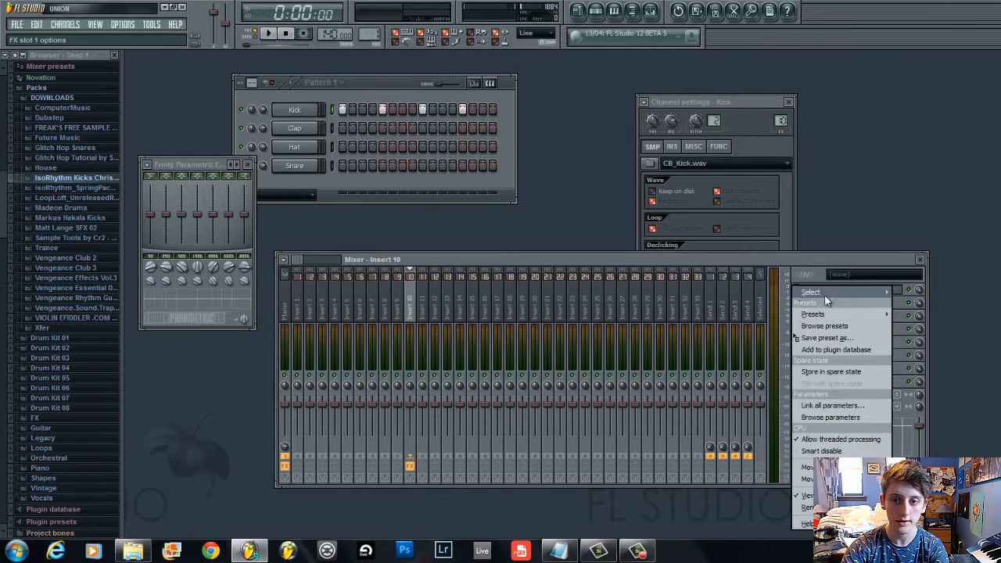
pyautogui.moveTo(827, 295)
pyautogui.click(671, 272)
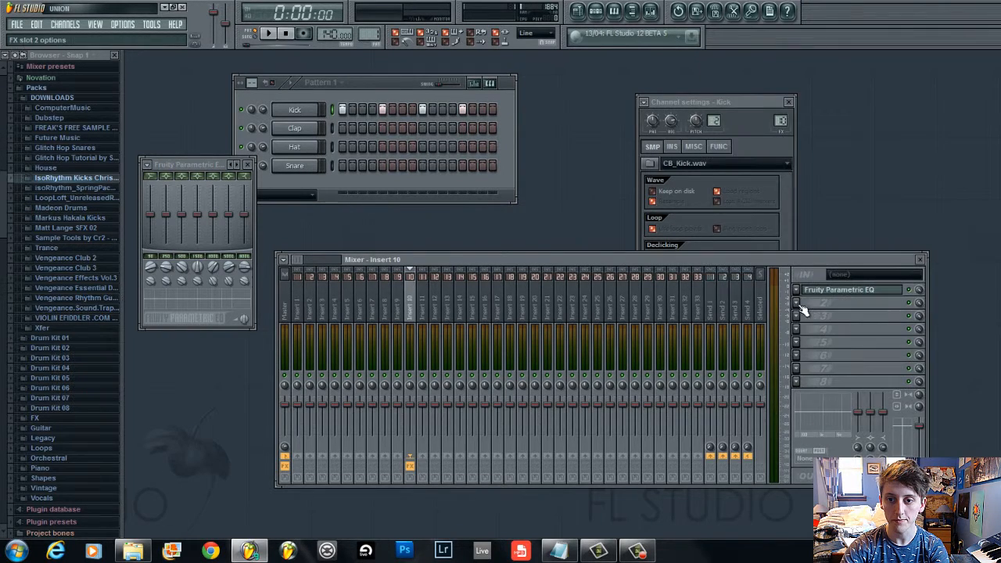
# Add Fruity Parametric EQ 2 to the second effect slot of insert 10, then close its window
pyautogui.click(797, 304)
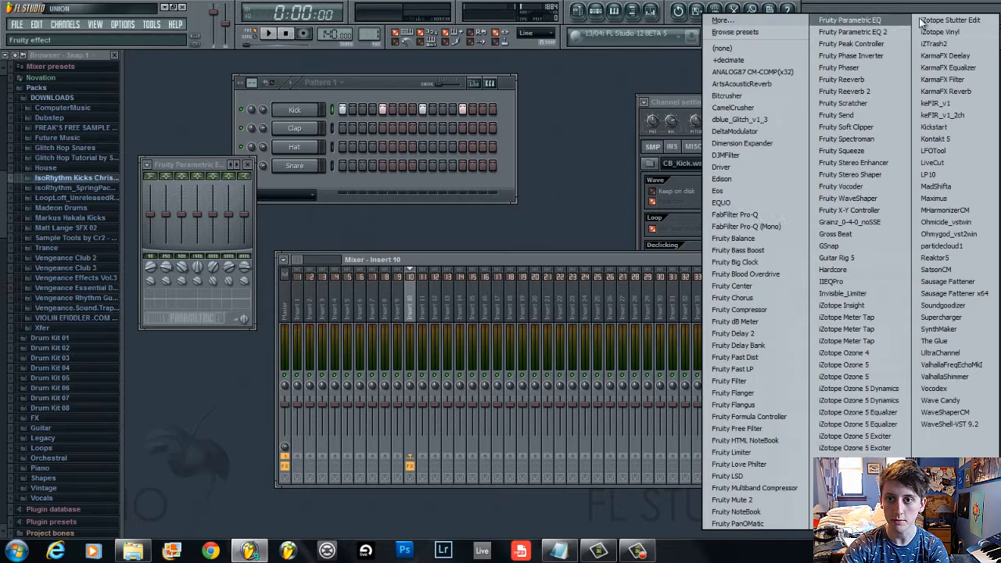
pyautogui.click(884, 31)
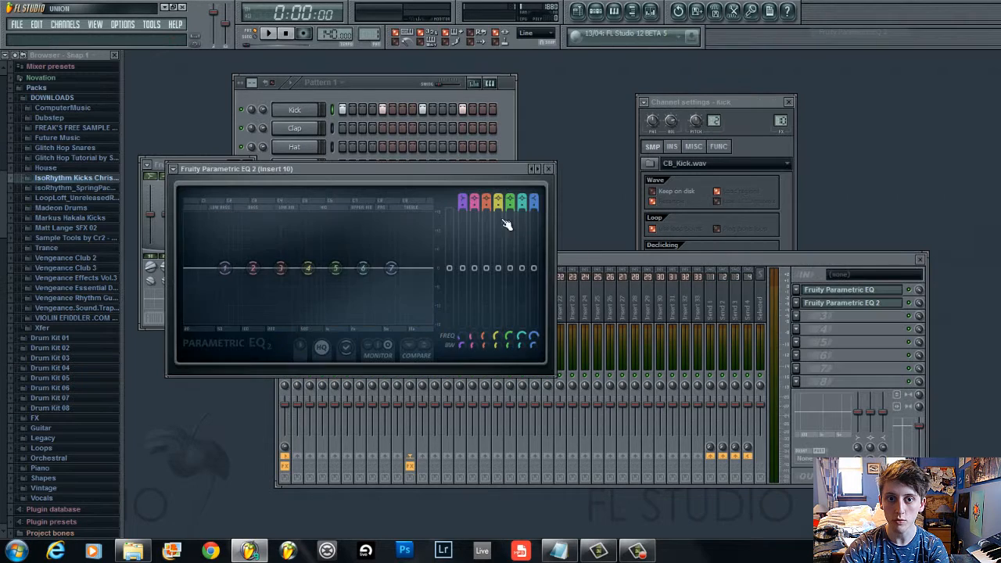
pyautogui.moveTo(443, 166); pyautogui.dragTo(648, 278)
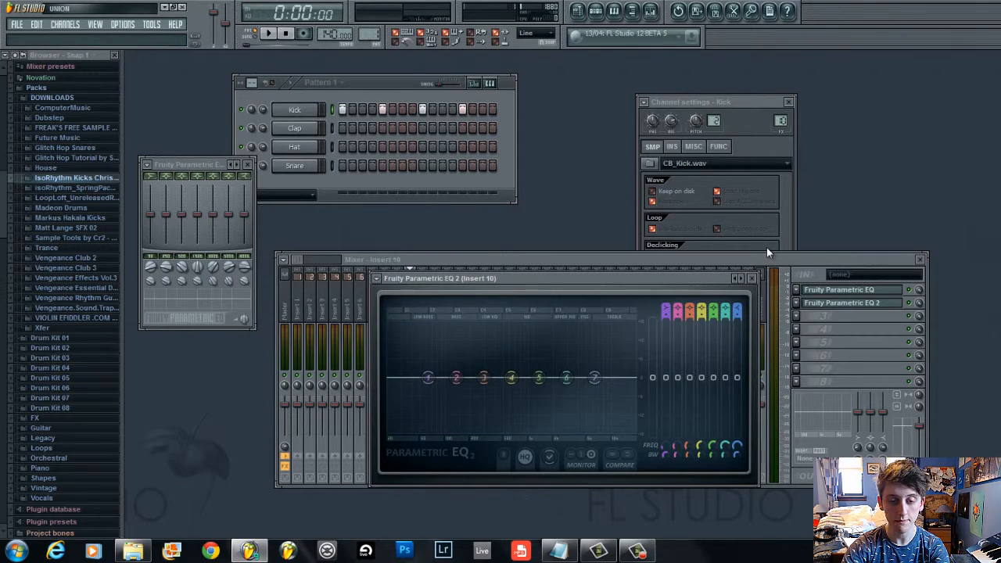
pyautogui.moveTo(650, 266); pyautogui.dragTo(651, 168)
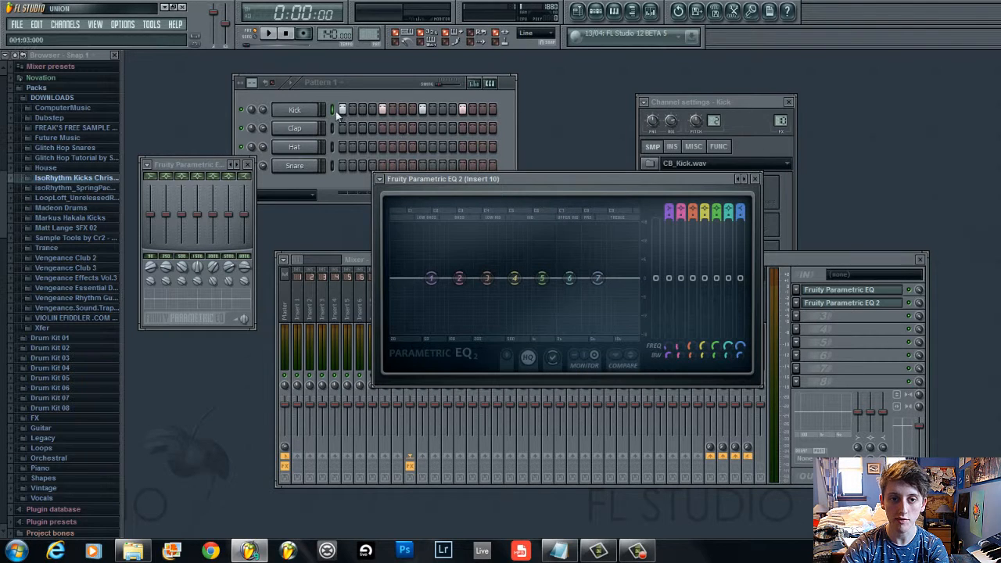
pyautogui.click(757, 179)
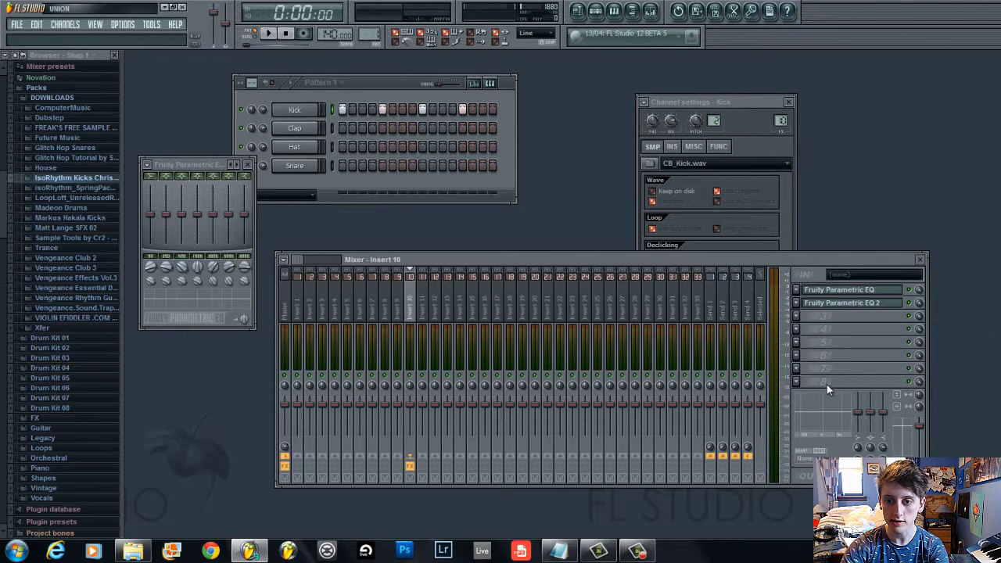
# Cut the two lowest bands of the Fruity Parametric EQ and play the pattern
pyautogui.click(837, 294)
pyautogui.click(838, 294)
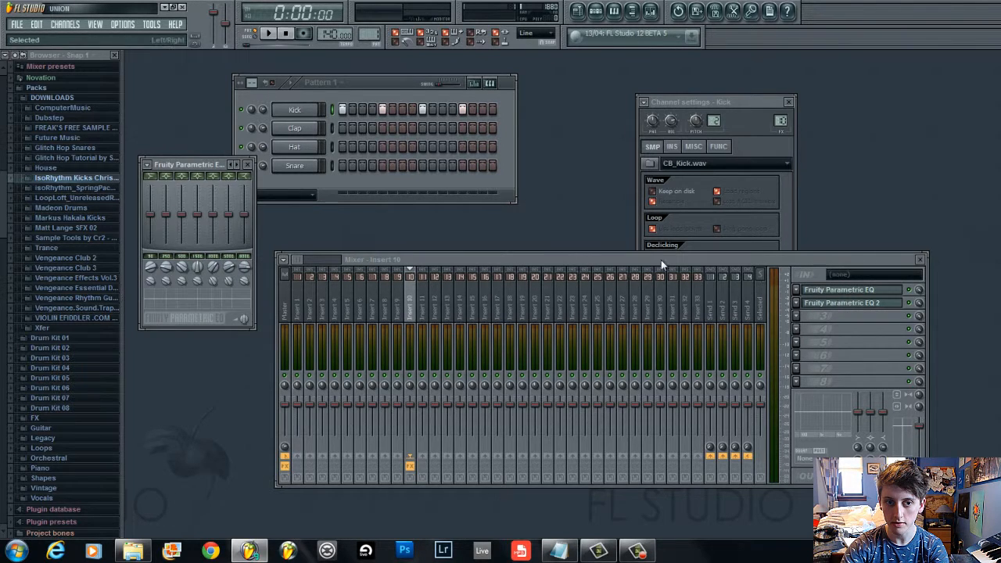
pyautogui.moveTo(172, 307); pyautogui.dragTo(178, 295)
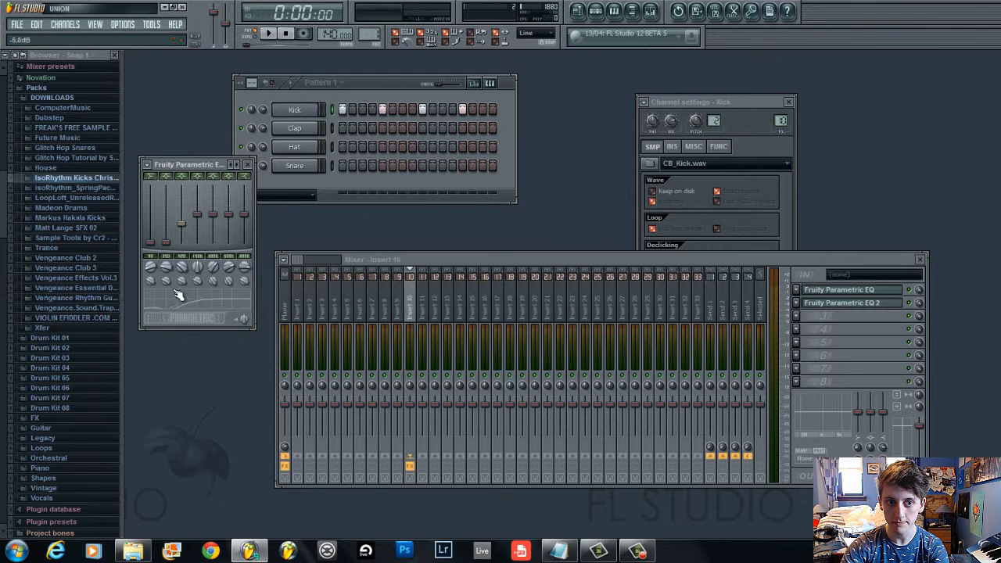
pyautogui.press('space')
# Open the Parametric EQ 2 window, reposition it above the mixer, and stop playback
pyautogui.click(834, 304)
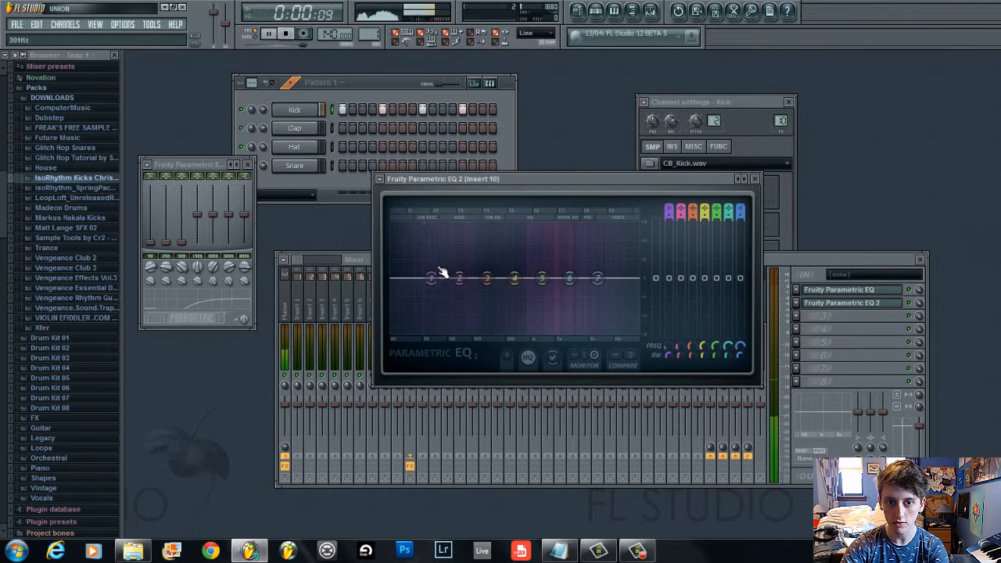
pyautogui.moveTo(531, 185); pyautogui.dragTo(618, 103)
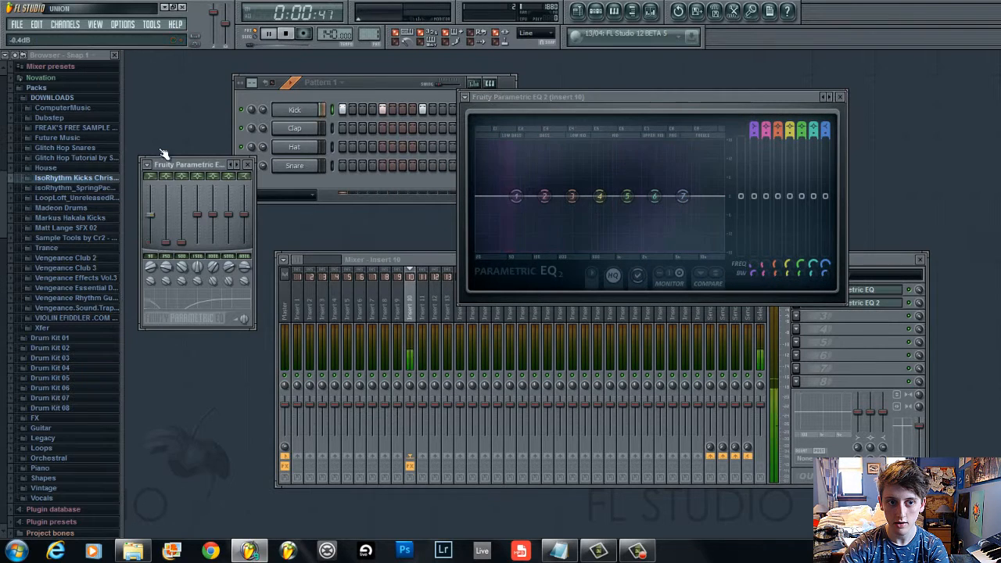
pyautogui.press('space')
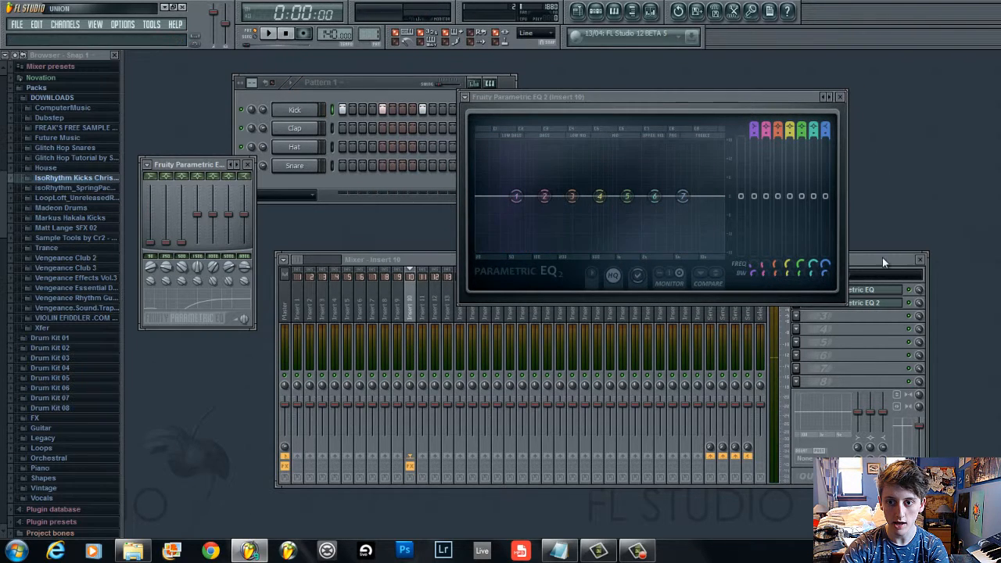
# Reorder insert 10's effects so Fruity Parametric EQ 2 sits in the first slot
pyautogui.click(882, 259)
pyautogui.click(798, 290)
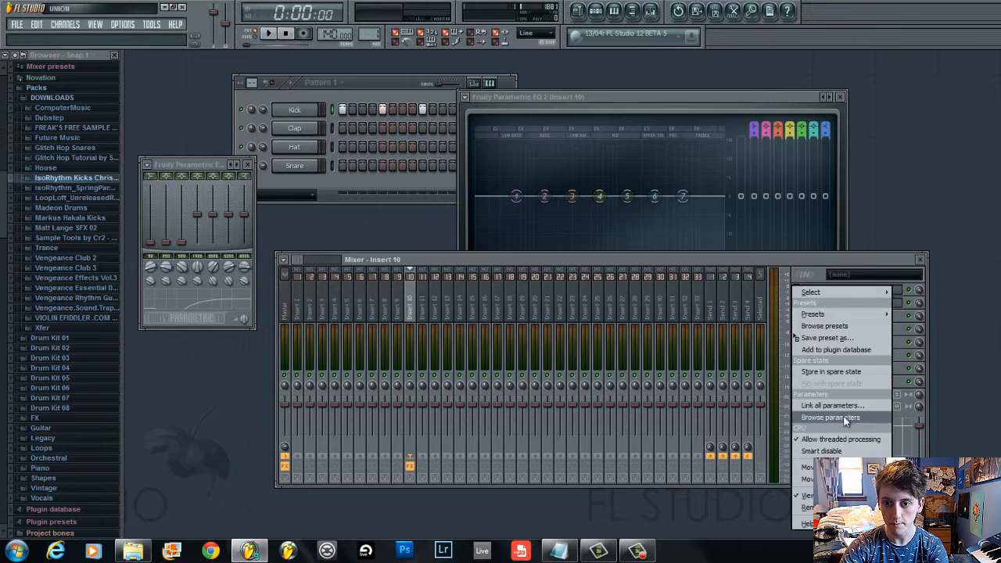
pyautogui.press('Escape')
# Play the pattern and pull band 4 of the Fruity Parametric EQ down
pyautogui.press('space')
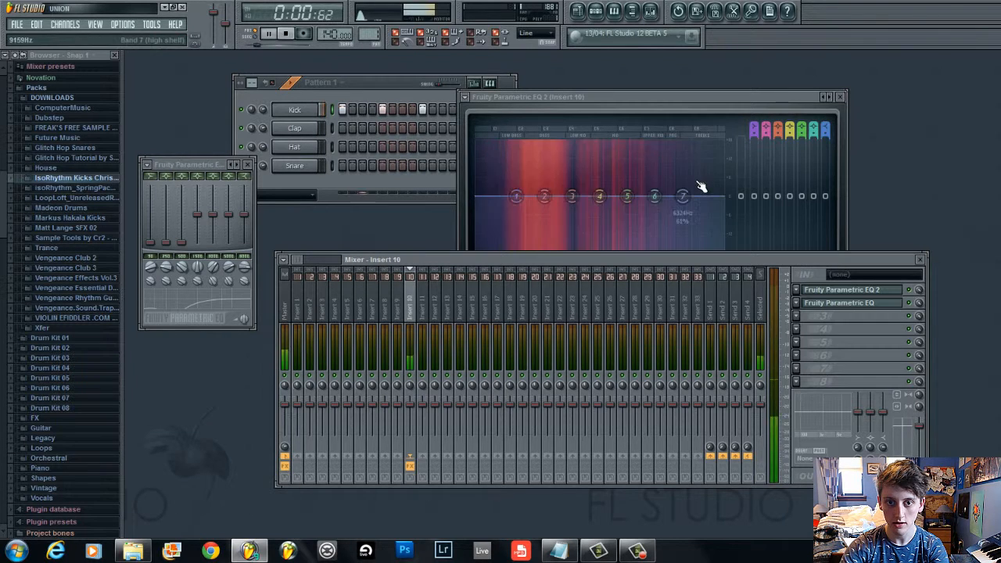
pyautogui.moveTo(197, 214); pyautogui.dragTo(209, 291)
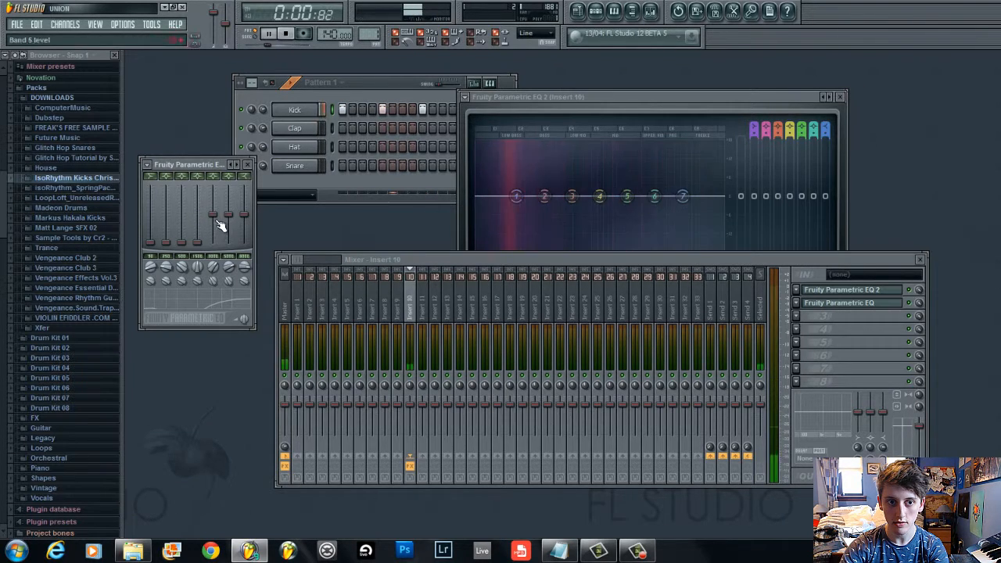
# Pull band 5 of the Fruity Parametric EQ fully down and move the Parametric EQ 2 window lower
pyautogui.moveTo(213, 214)
pyautogui.mouseDown()
pyautogui.moveTo(223, 291)
pyautogui.moveTo(238, 294)
pyautogui.mouseUp()
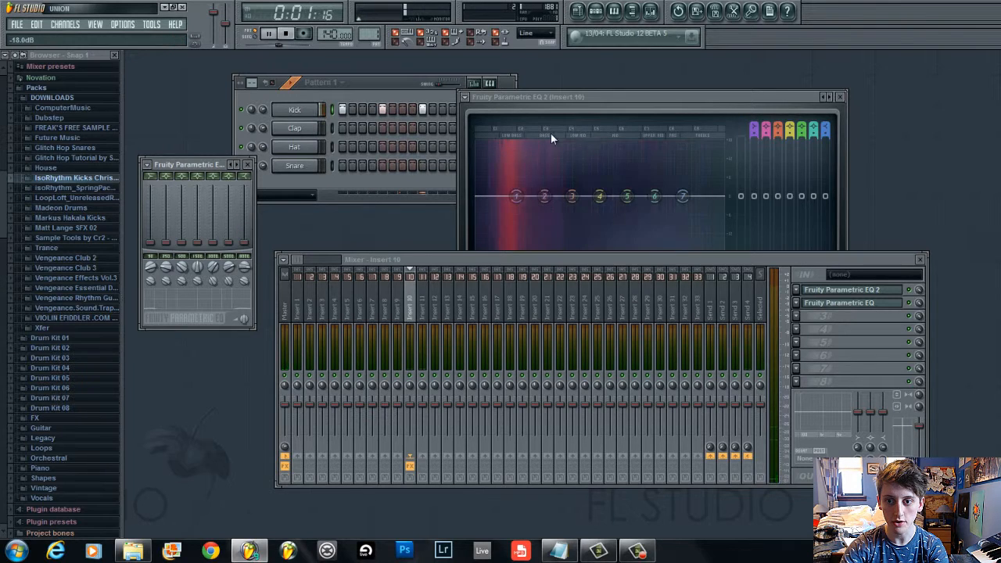
pyautogui.moveTo(542, 98); pyautogui.dragTo(564, 131)
pyautogui.moveTo(476, 89); pyautogui.dragTo(429, 66)
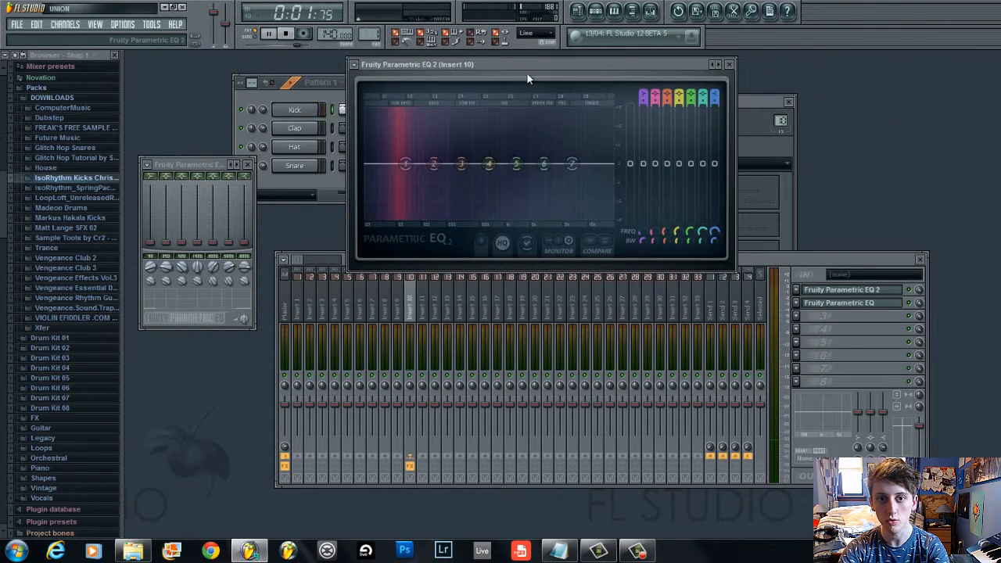
pyautogui.moveTo(527, 69); pyautogui.dragTo(625, 177)
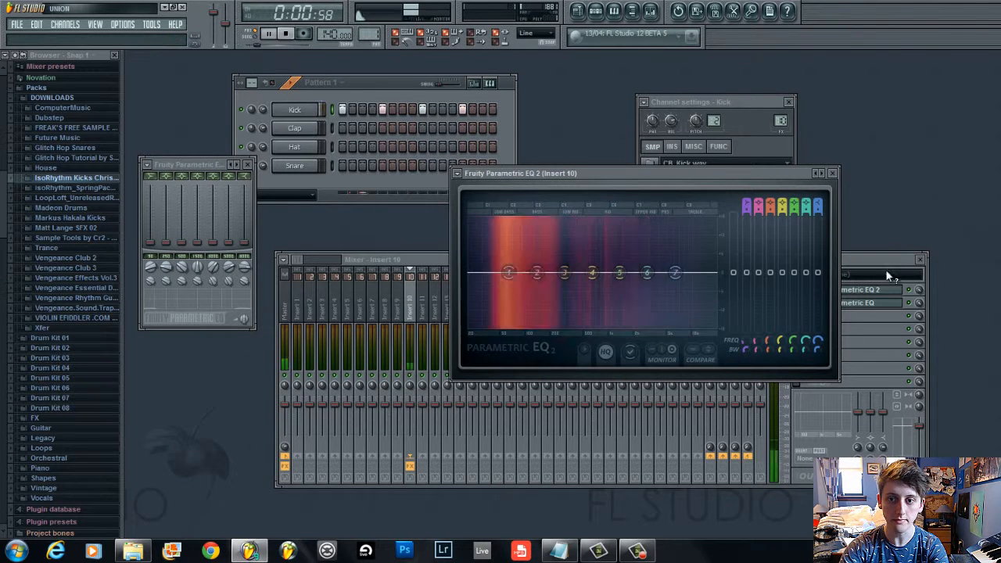
# Move Fruity Parametric EQ back to insert 10's first effect slot and reposition the Parametric EQ 2 window above the mixer
pyautogui.click(862, 262)
pyautogui.click(796, 303)
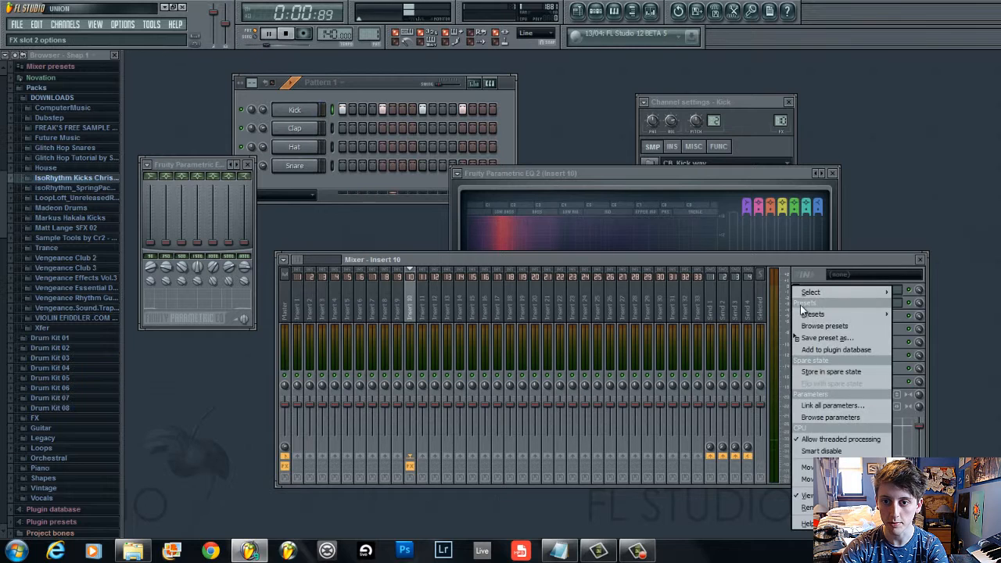
pyautogui.click(759, 341)
pyautogui.click(675, 188)
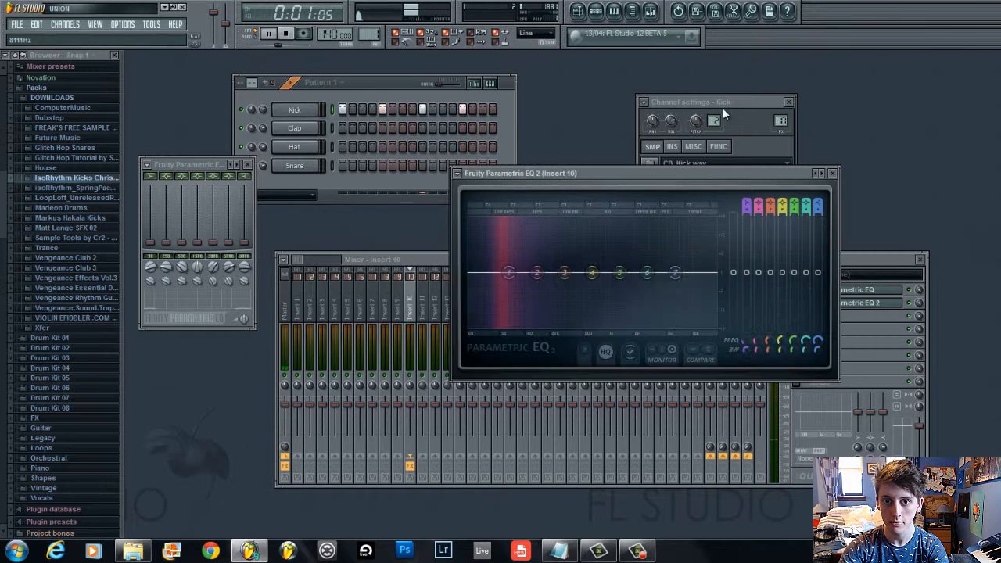
pyautogui.moveTo(641, 172); pyautogui.dragTo(714, 71)
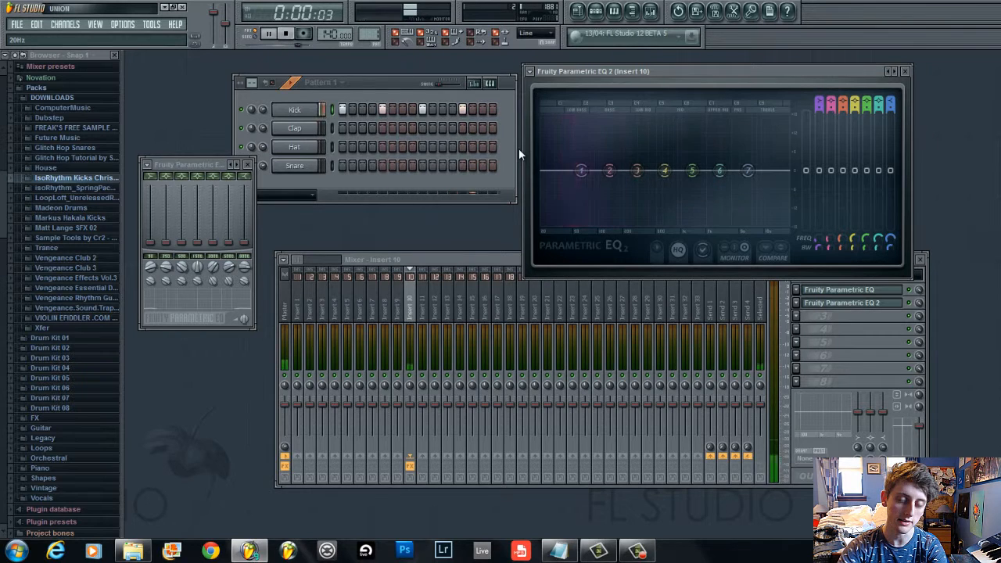
# Stop playback and reset all seven band levels of the Fruity Parametric EQ to 0 dB
pyautogui.press('space')
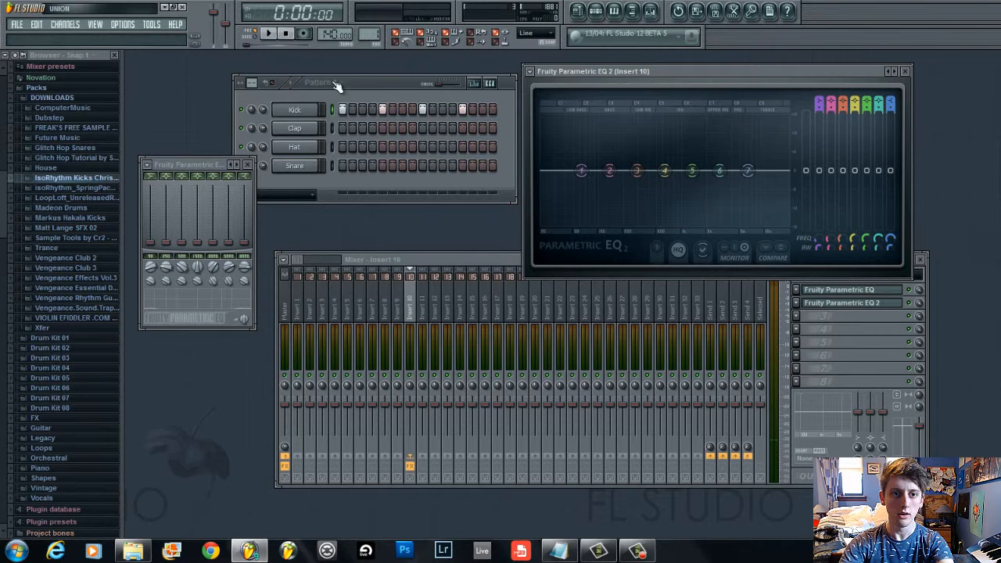
pyautogui.click(387, 82)
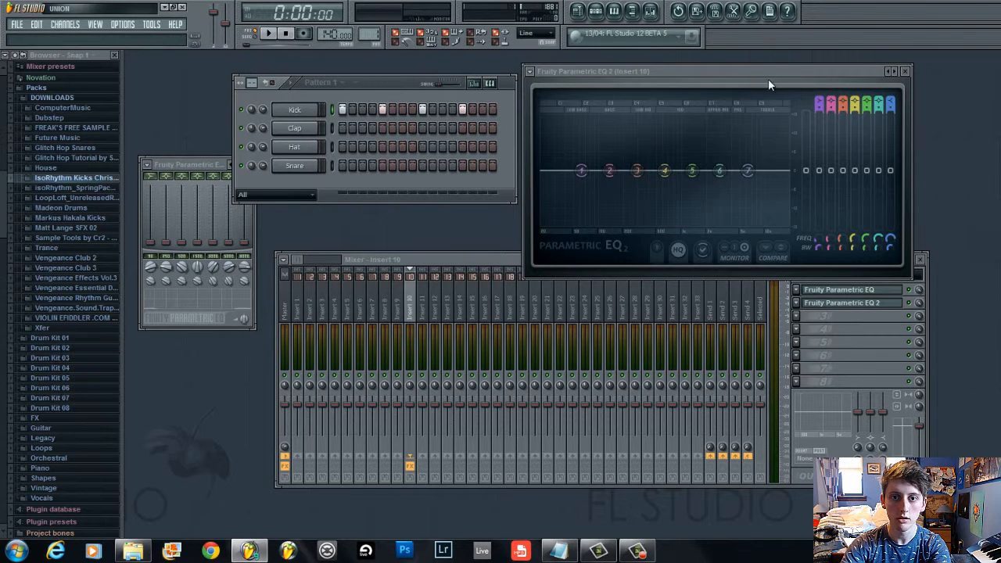
pyautogui.rightClick(150, 220)
pyautogui.click(169, 229)
pyautogui.rightClick(165, 230)
pyautogui.click(174, 236)
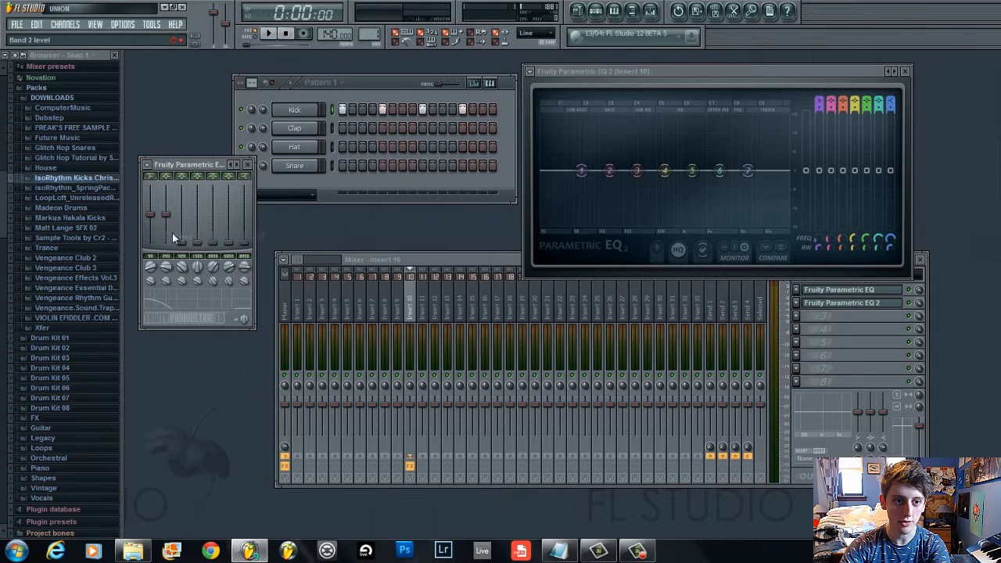
pyautogui.rightClick(174, 235)
pyautogui.click(188, 241)
pyautogui.rightClick(194, 237)
pyautogui.click(205, 242)
pyautogui.rightClick(183, 244)
pyautogui.click(195, 250)
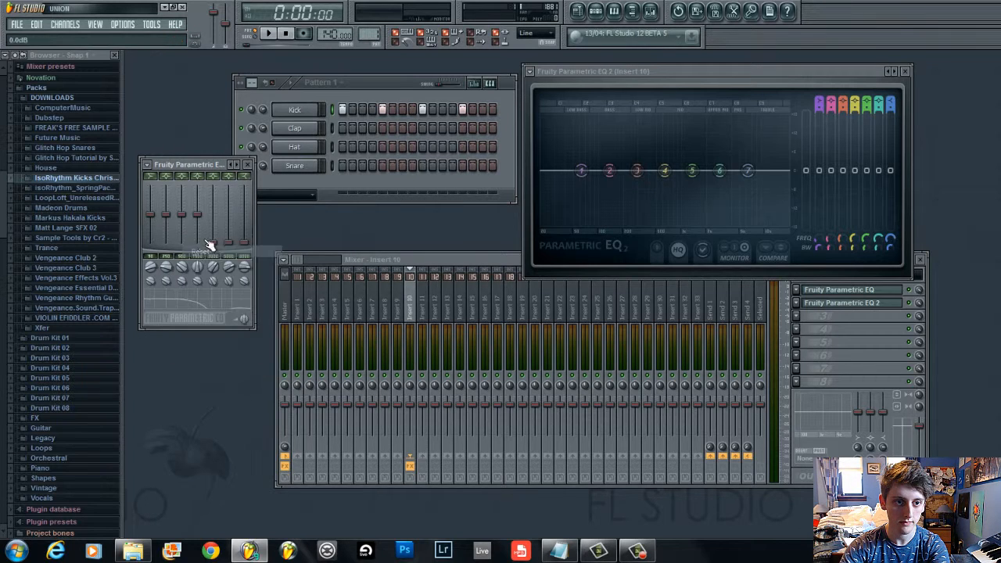
pyautogui.rightClick(212, 243)
pyautogui.click(222, 249)
pyautogui.rightClick(229, 244)
pyautogui.click(239, 249)
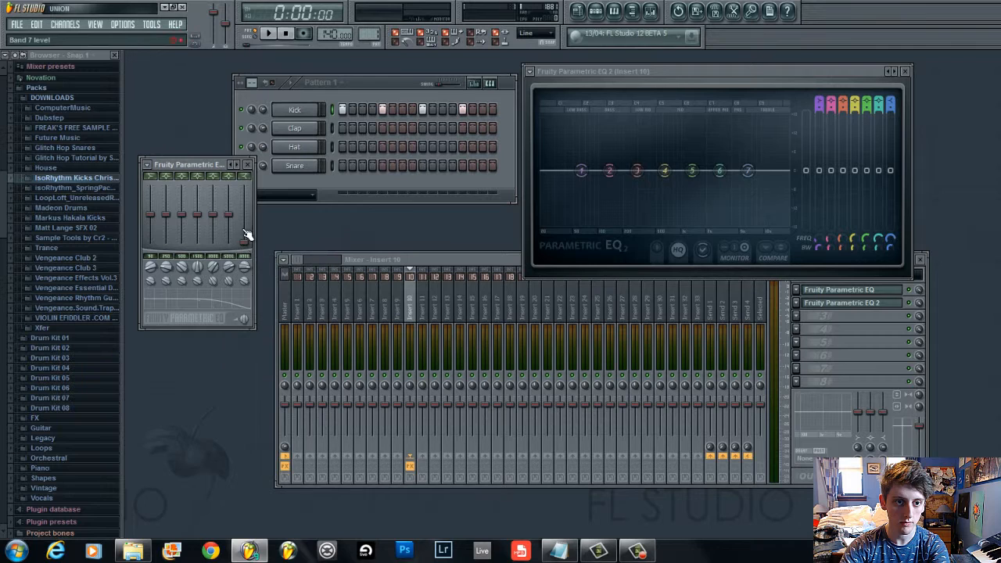
# Mute the Fruity Parametric EQ slot on insert 10 and play and stop the pattern to compare
pyautogui.click(915, 295)
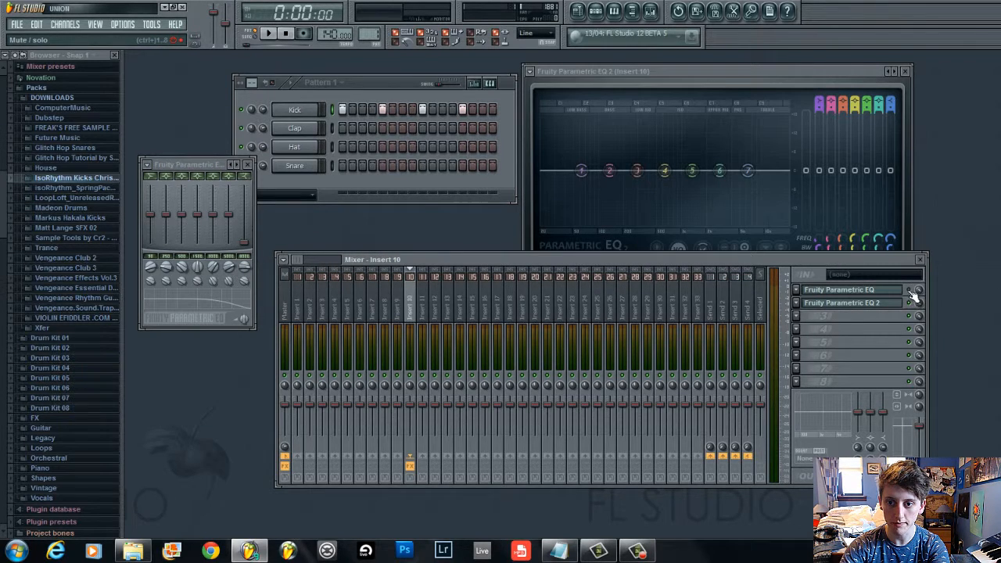
pyautogui.press('space')
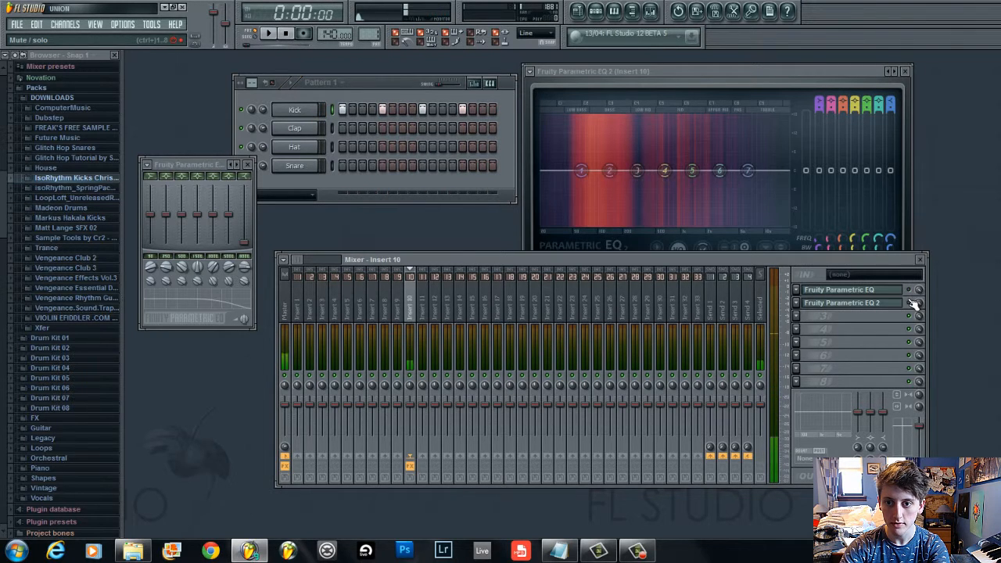
pyautogui.press('space')
# Move the Parametric EQ 2 window over the mixer and boost its bands 1 and 2 while playing the pattern
pyautogui.click(680, 112)
pyautogui.moveTo(685, 74); pyautogui.dragTo(558, 195)
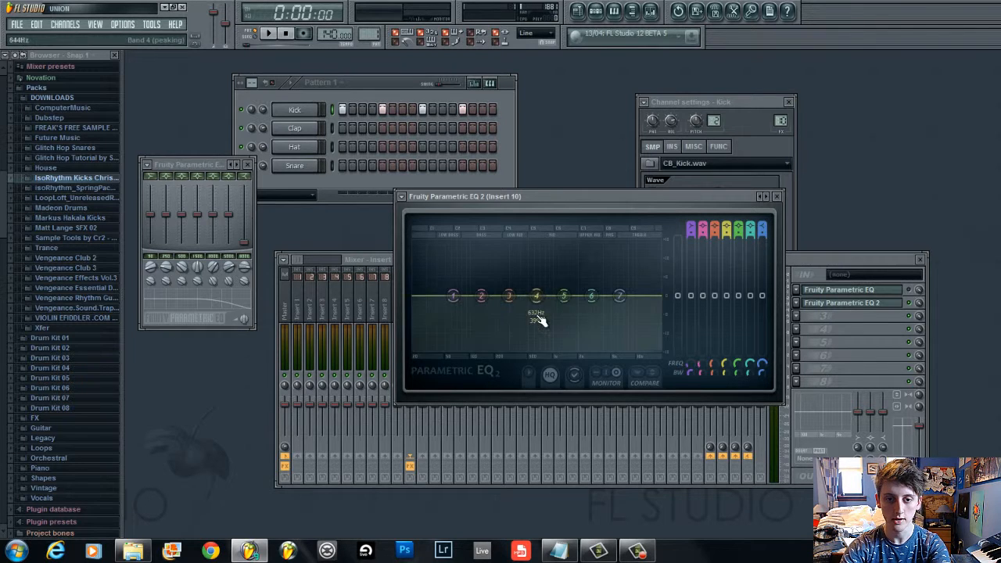
pyautogui.press('space')
pyautogui.moveTo(454, 296); pyautogui.dragTo(450, 244)
pyautogui.press('space')
pyautogui.moveTo(475, 297); pyautogui.dragTo(449, 270)
pyautogui.press('space')
pyautogui.press('space')
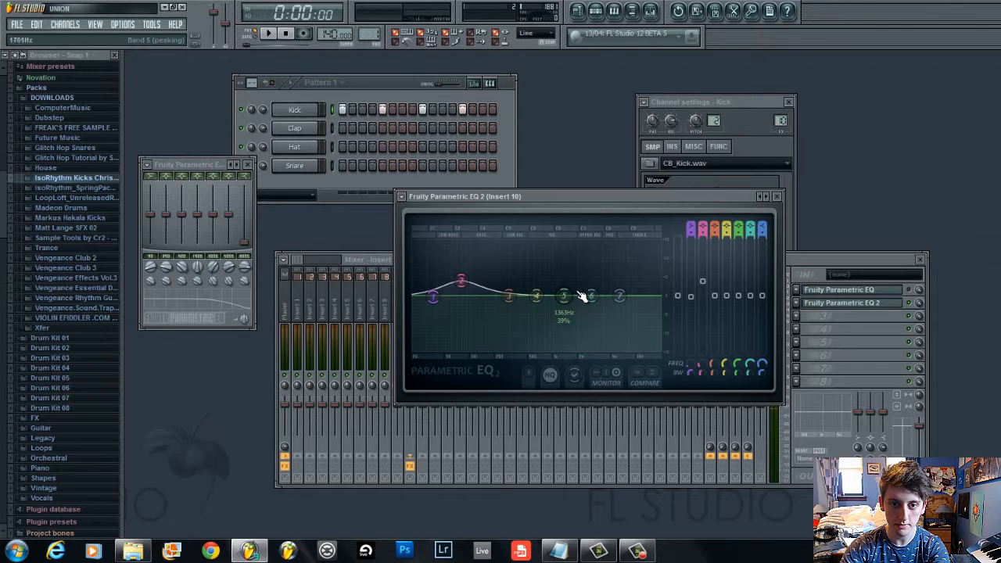
# Boost band 5 and cut band 2 of Parametric EQ 2 while playing and stopping the pattern
pyautogui.moveTo(582, 295); pyautogui.dragTo(618, 261)
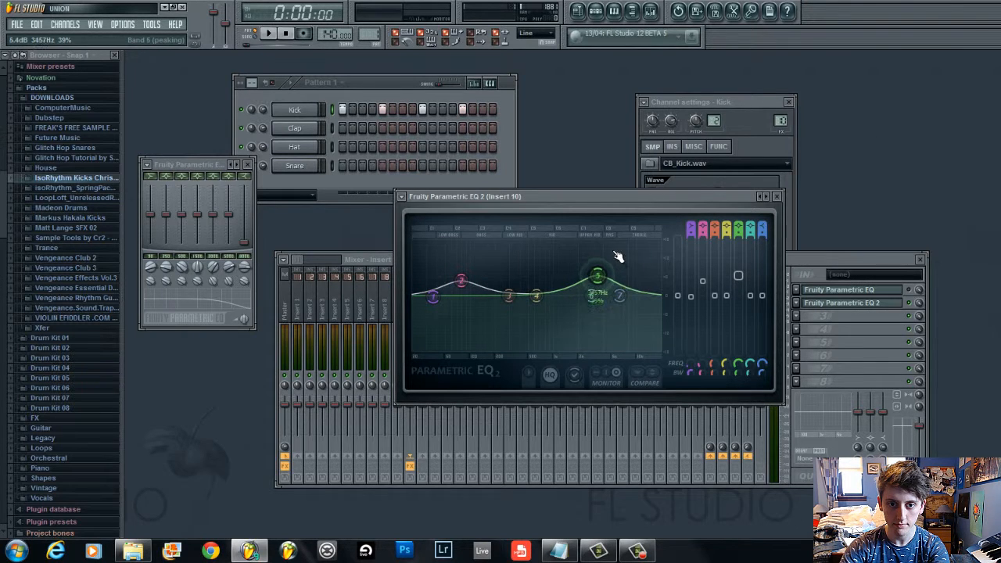
pyautogui.press('space')
pyautogui.moveTo(592, 277); pyautogui.dragTo(596, 279)
pyautogui.press('space')
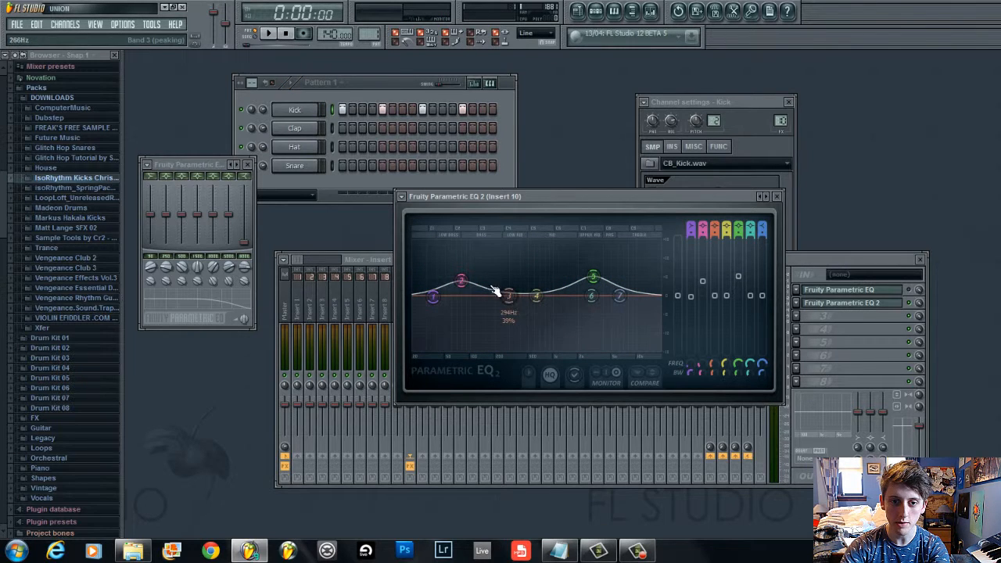
pyautogui.moveTo(469, 291); pyautogui.dragTo(470, 364)
pyautogui.press('space')
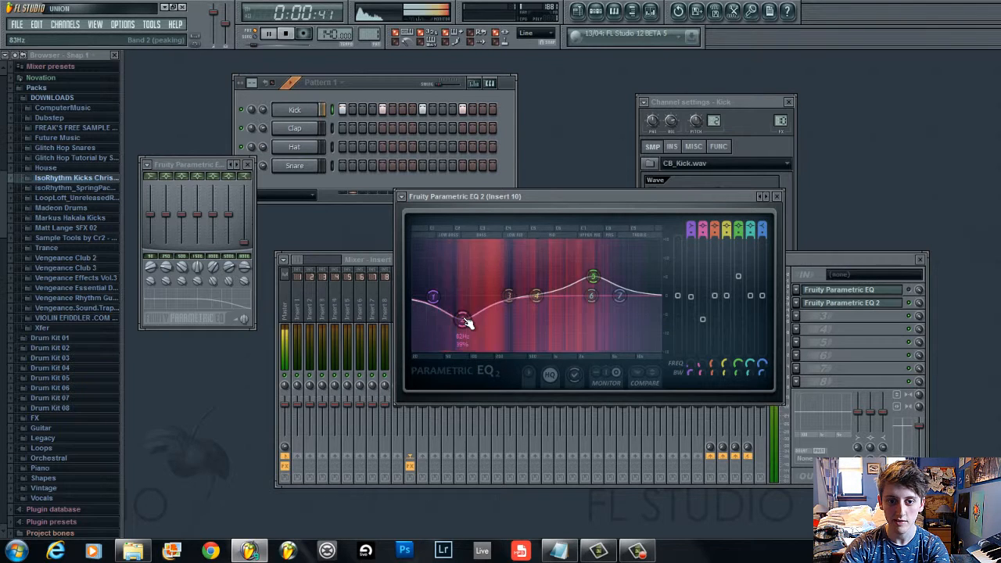
pyautogui.press('space')
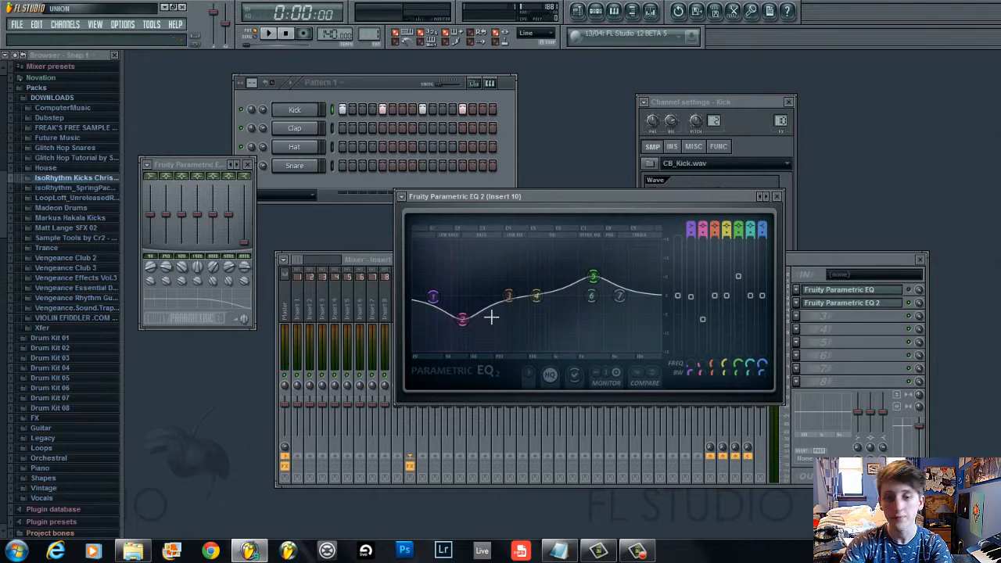
# Return bands 2, 5, 1 and 7 of Parametric EQ 2 to a flat response
pyautogui.moveTo(469, 322); pyautogui.dragTo(489, 284)
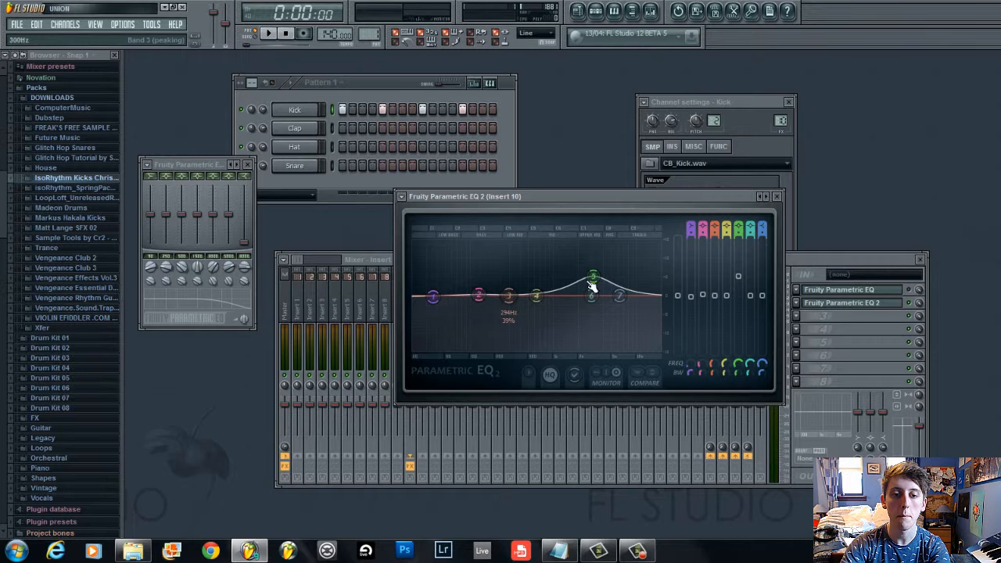
pyautogui.moveTo(593, 279); pyautogui.dragTo(568, 320)
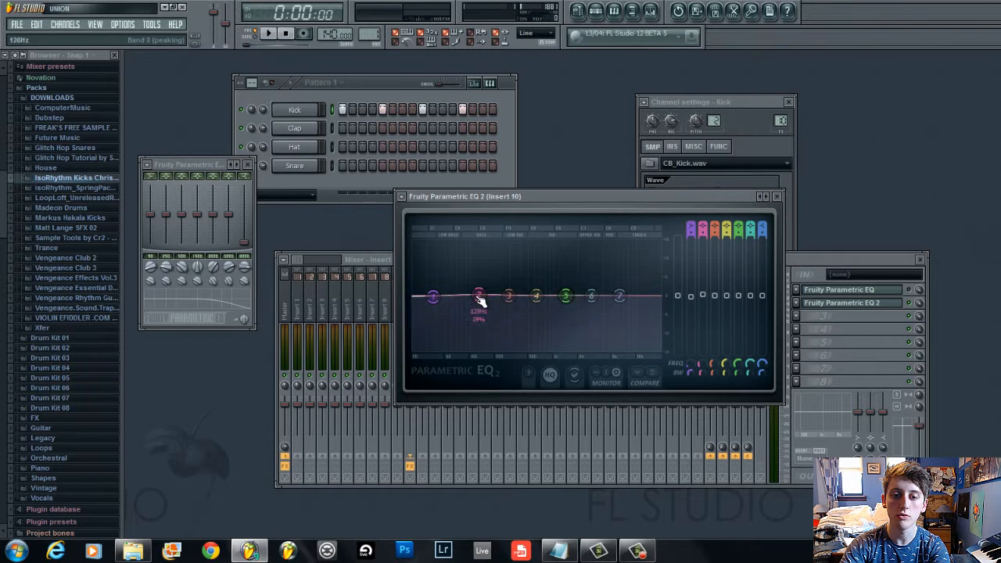
pyautogui.moveTo(480, 299); pyautogui.dragTo(448, 298)
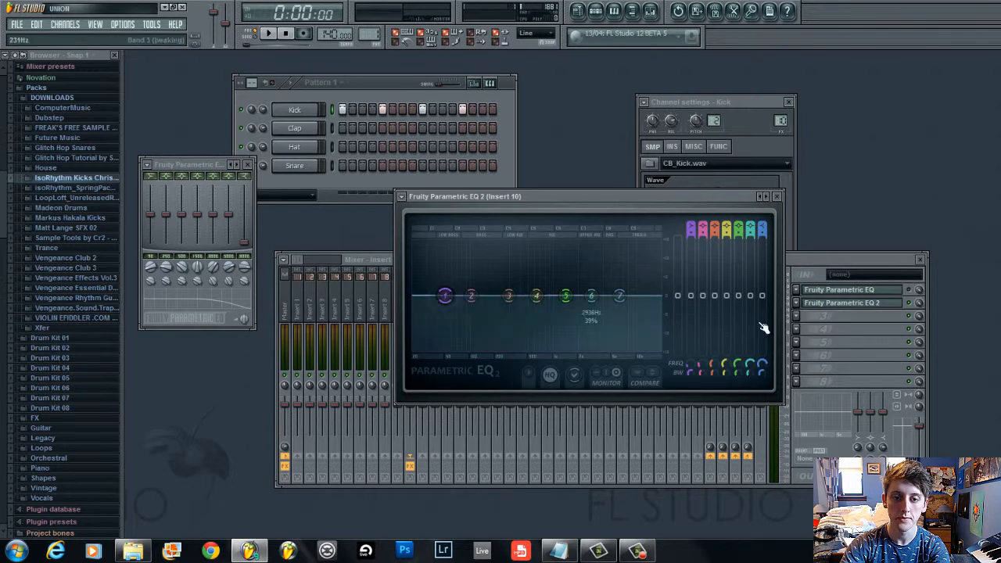
pyautogui.moveTo(634, 303)
pyautogui.mouseDown()
pyautogui.moveTo(646, 309)
pyautogui.moveTo(629, 299)
pyautogui.mouseUp()
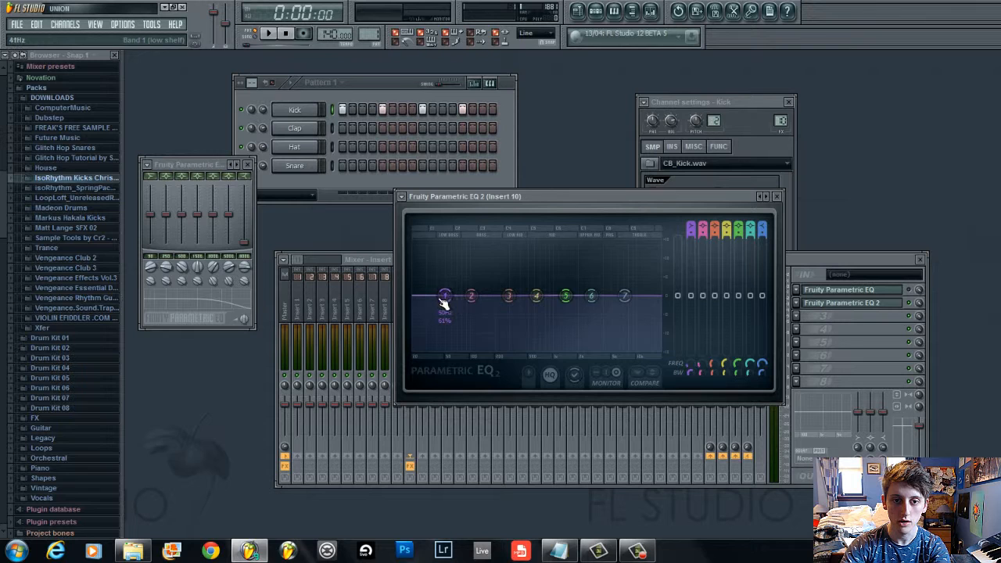
# Add a 3x Osc channel to the channel rack and reposition the pattern window
pyautogui.click(69, 24)
pyautogui.moveTo(78, 37)
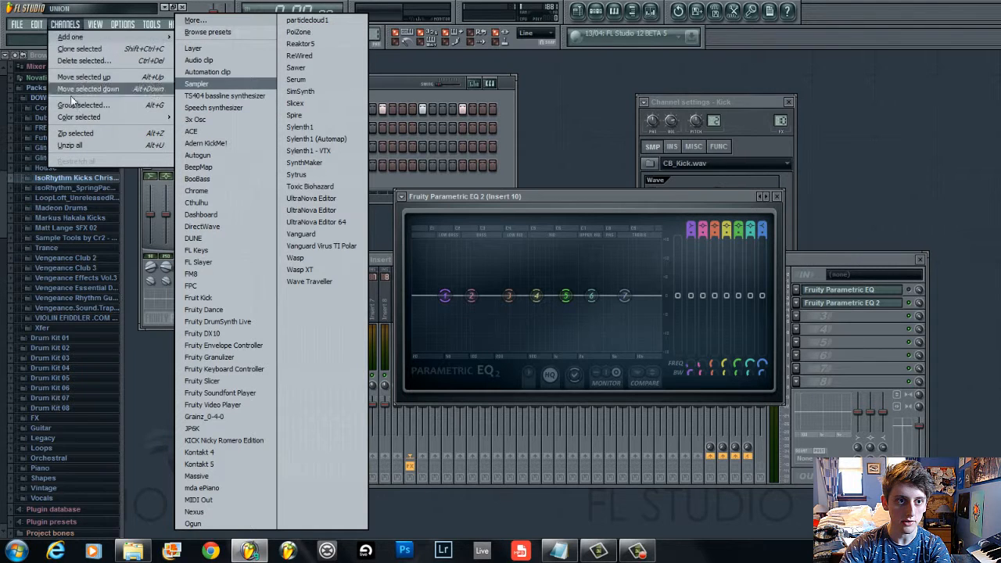
pyautogui.click(201, 119)
pyautogui.moveTo(395, 80); pyautogui.dragTo(424, 71)
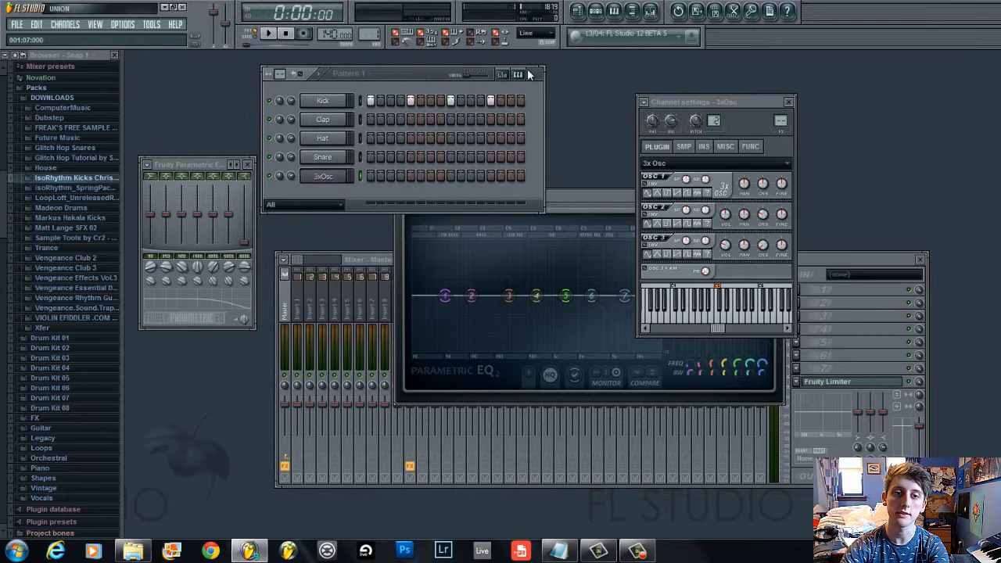
pyautogui.moveTo(781, 121); pyautogui.dragTo(843, 23)
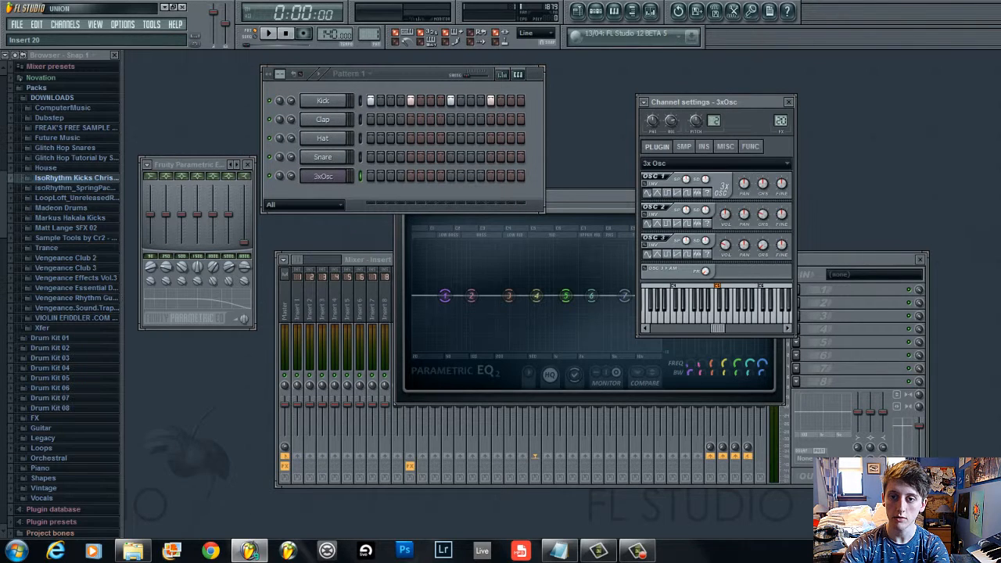
# Open the 3xOsc piano roll, switch between the playlist and piano roll views, and close the piano roll
pyautogui.click(418, 77)
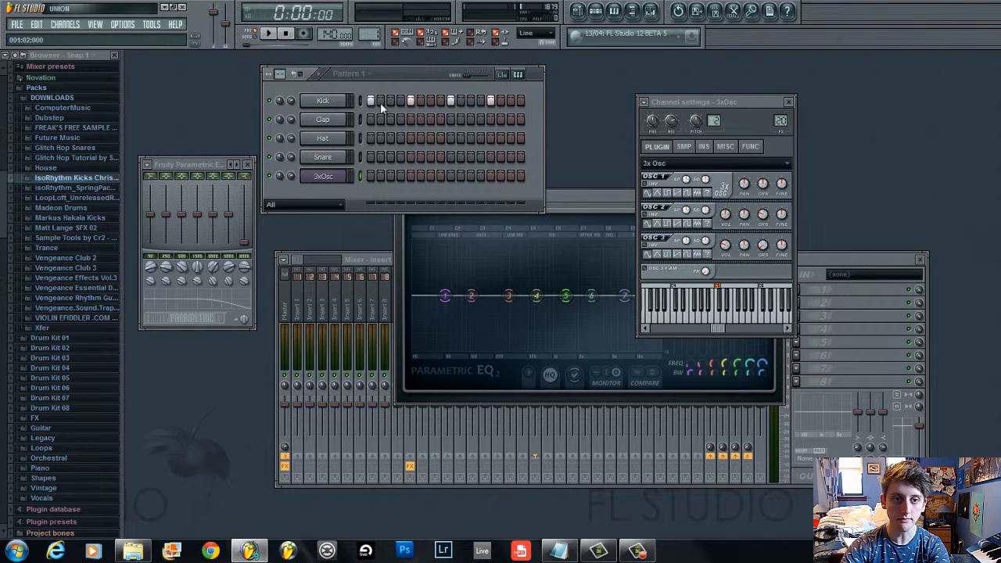
pyautogui.rightClick(335, 176)
pyautogui.click(356, 175)
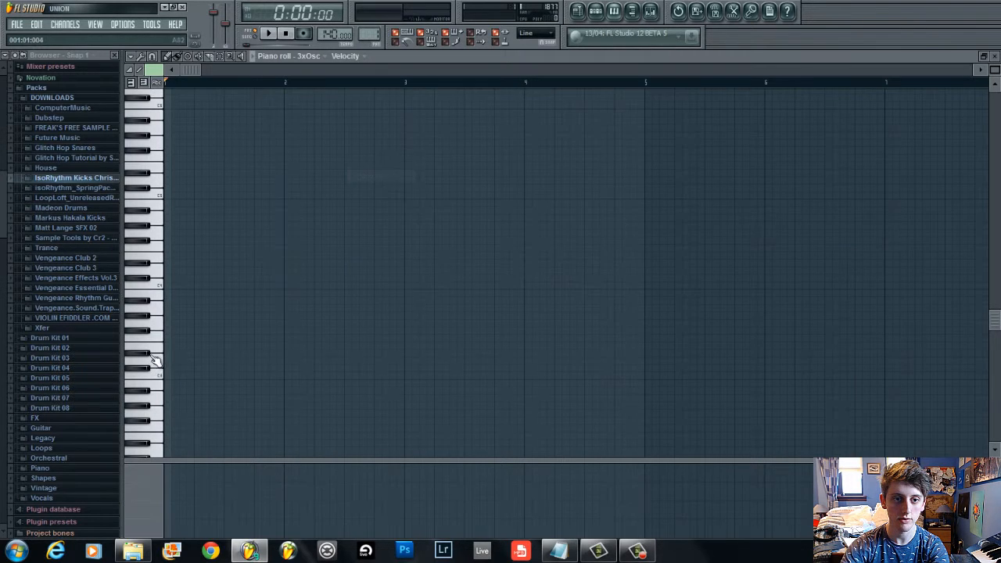
pyautogui.click(579, 13)
pyautogui.click(596, 15)
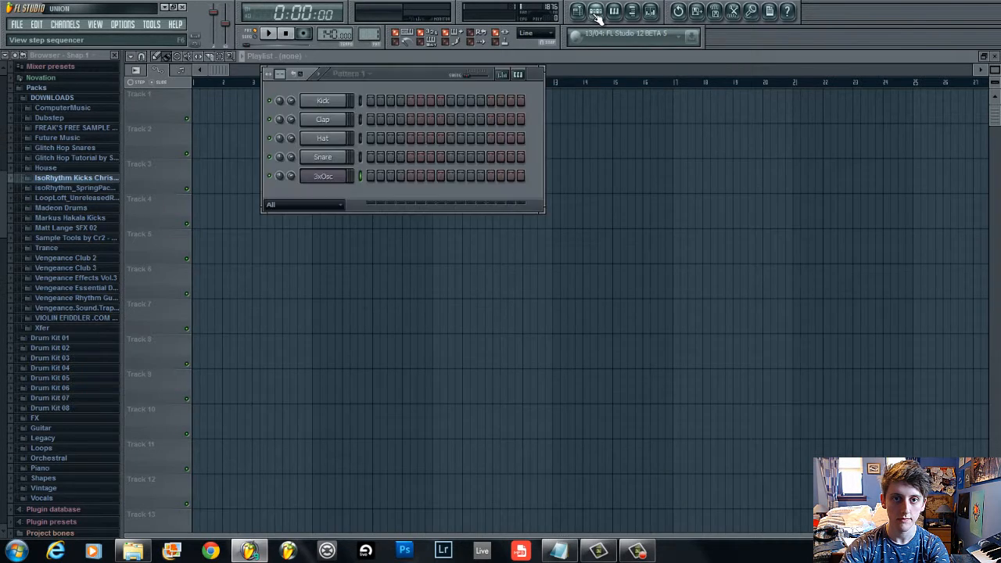
pyautogui.click(614, 11)
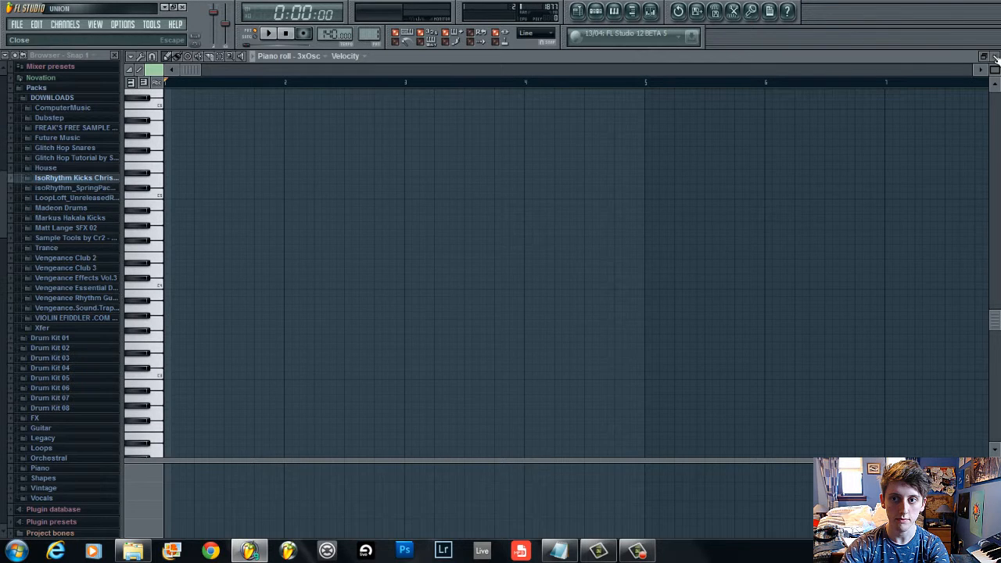
pyautogui.click(615, 11)
pyautogui.click(996, 56)
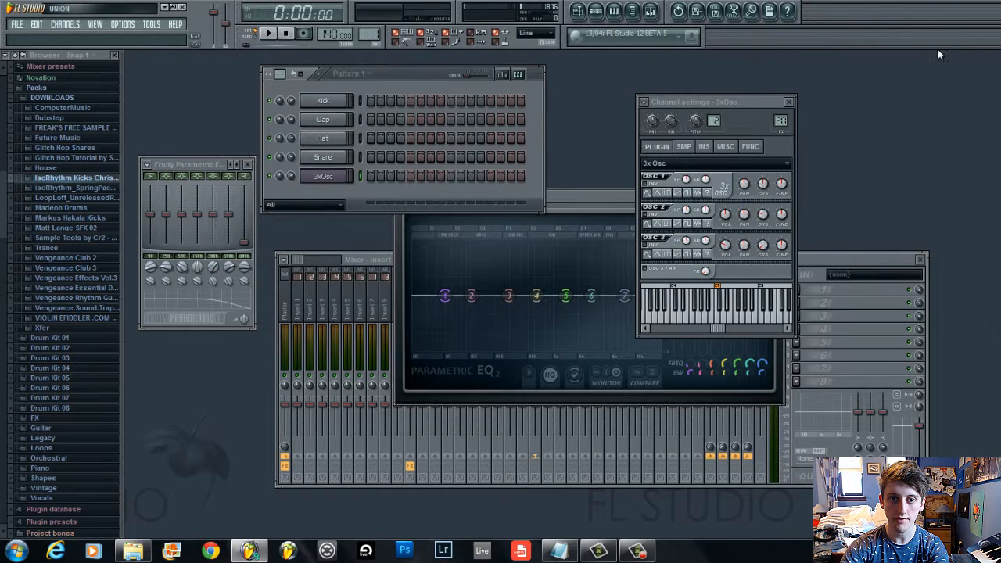
# Close the mixer, the channel settings and both EQ plugin windows
pyautogui.click(920, 259)
pyautogui.click(789, 102)
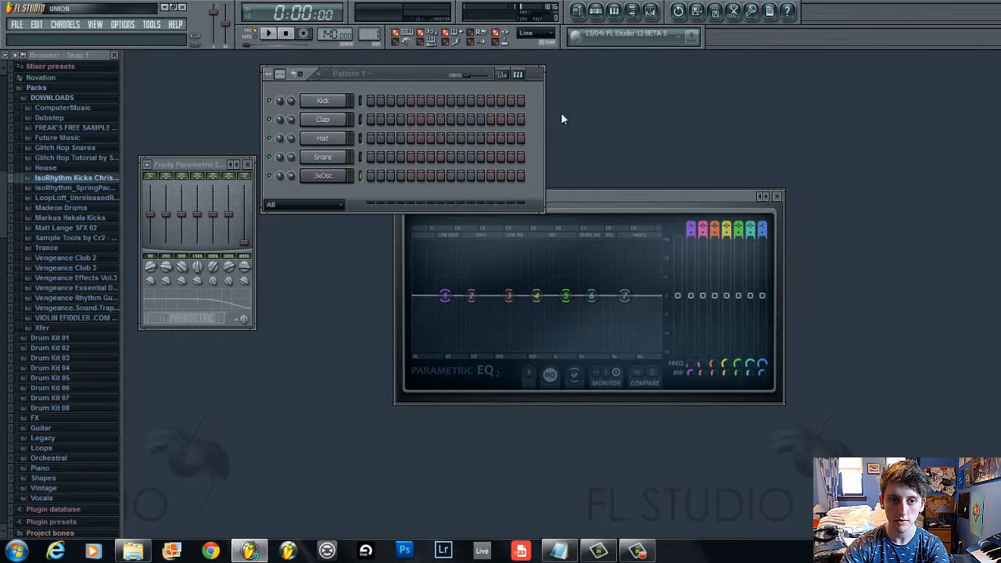
pyautogui.click(248, 164)
pyautogui.click(778, 196)
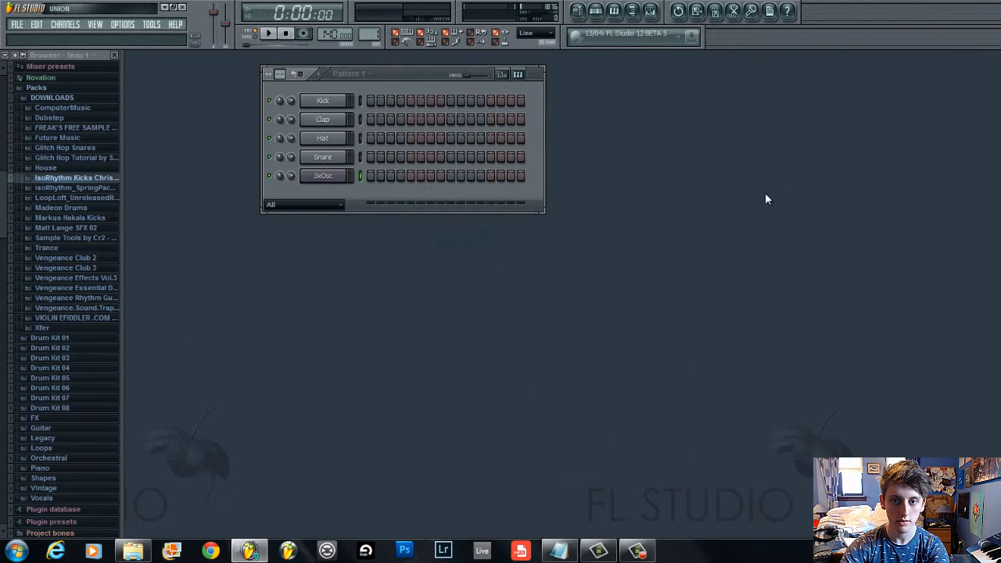
# Open the 3xOsc channel settings and preview a few notes on its keyboard
pyautogui.moveTo(402, 73); pyautogui.dragTo(389, 241)
pyautogui.click(360, 259)
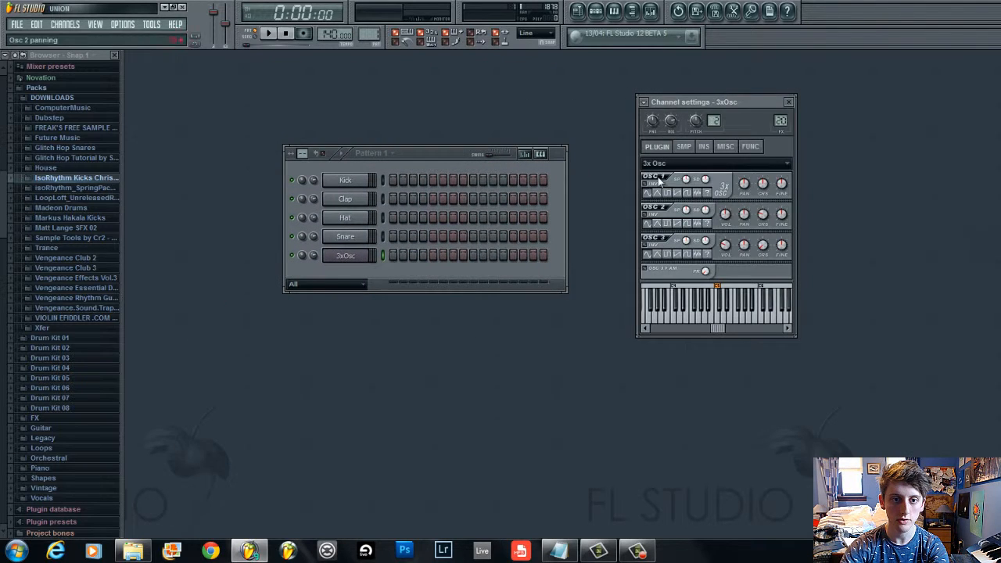
pyautogui.click(710, 312)
pyautogui.click(750, 309)
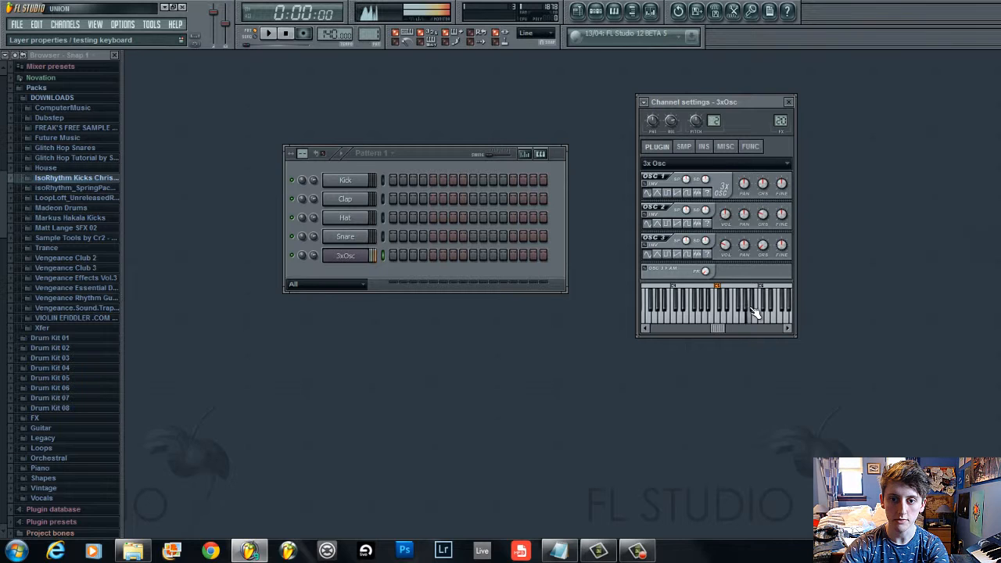
# Play more notes across the 3xOsc keyboard, including a sweep, to audition its default sound
pyautogui.click(671, 311)
pyautogui.click(717, 309)
pyautogui.click(760, 303)
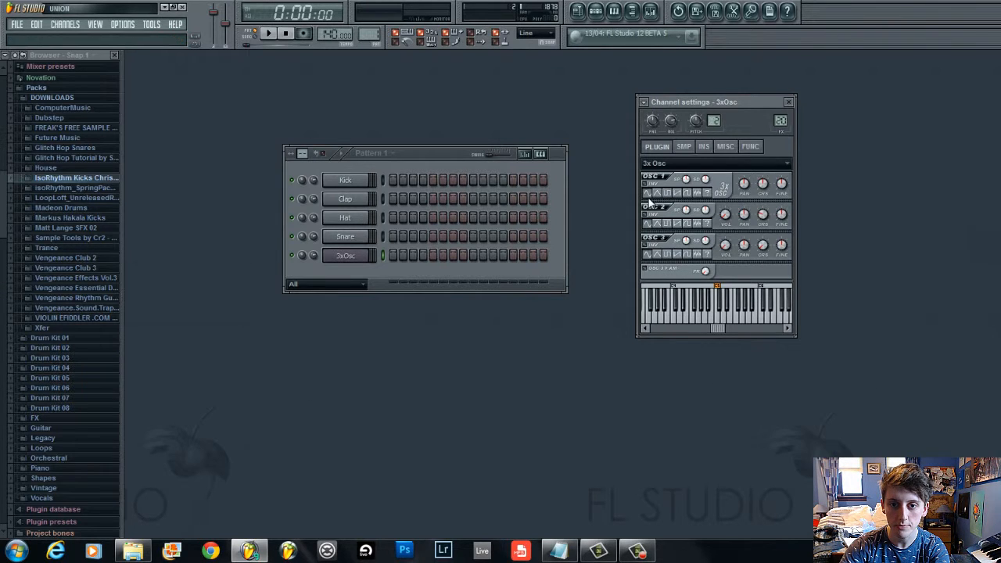
pyautogui.click(699, 311)
pyautogui.click(743, 309)
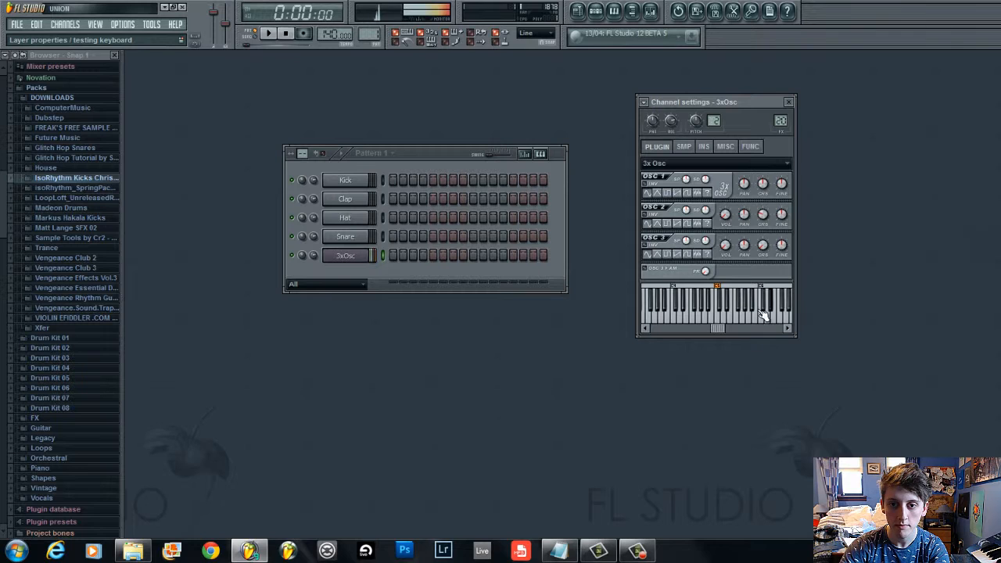
pyautogui.moveTo(764, 314); pyautogui.dragTo(671, 319)
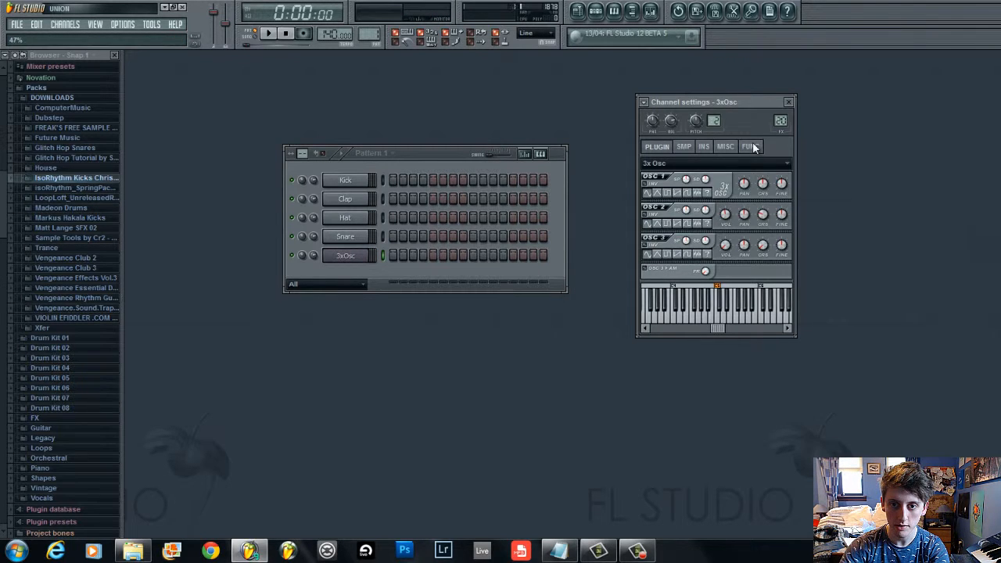
pyautogui.moveTo(737, 309); pyautogui.dragTo(685, 313)
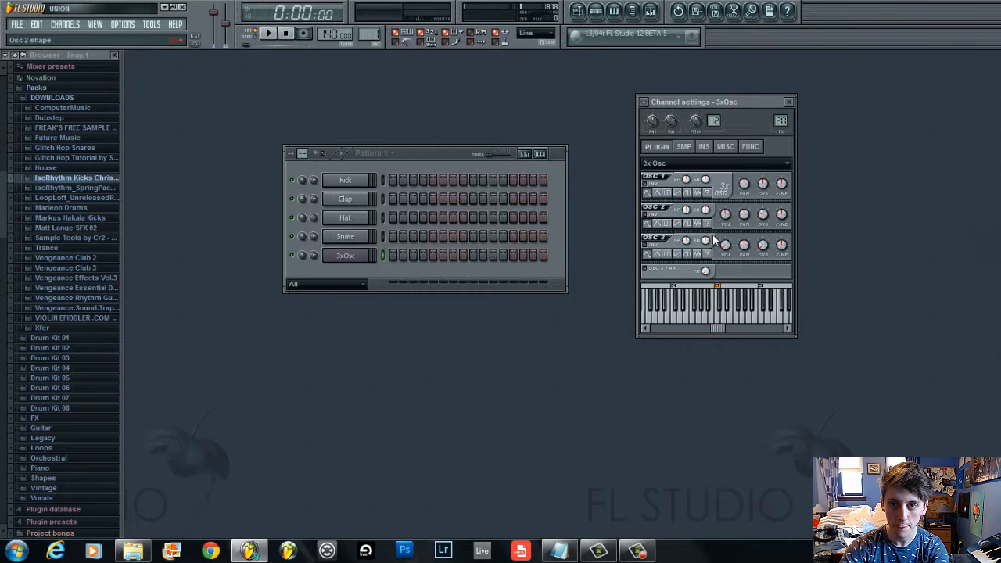
# Adjust the third oscillator's volume and coarse tuning knobs, and nudge the second oscillator's coarse knob
pyautogui.moveTo(728, 248); pyautogui.dragTo(728, 184)
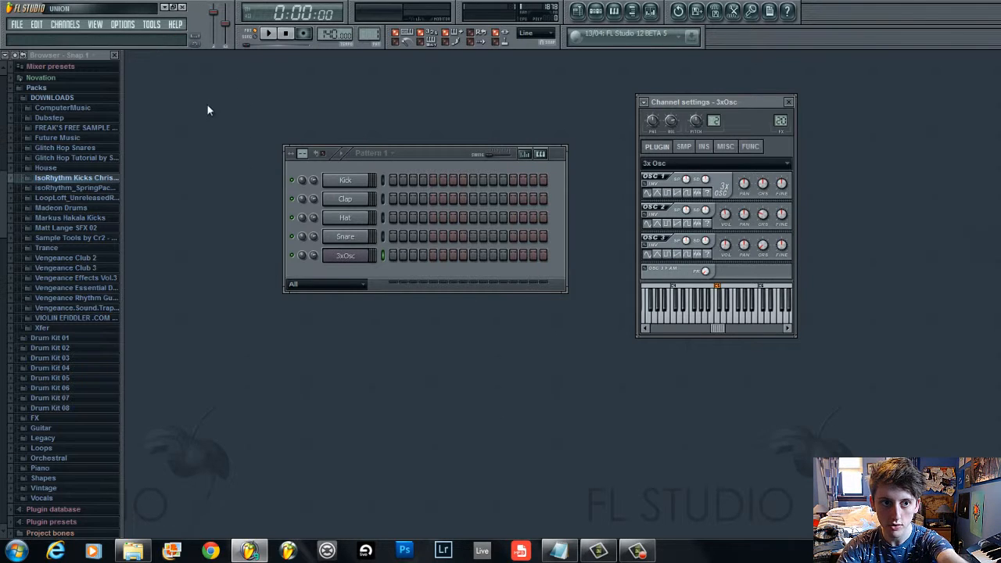
pyautogui.moveTo(764, 214); pyautogui.dragTo(764, 216)
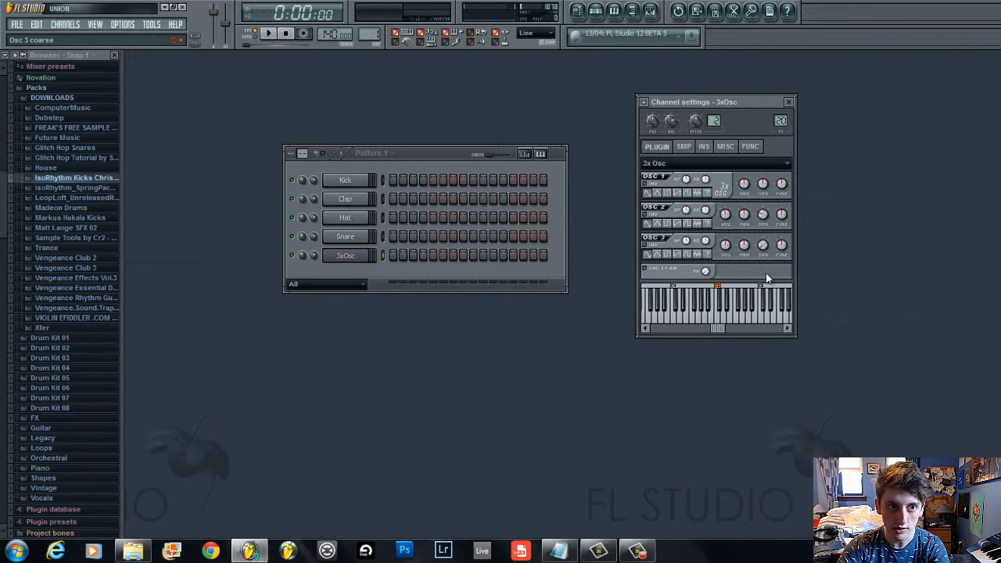
pyautogui.moveTo(763, 248); pyautogui.dragTo(769, 215)
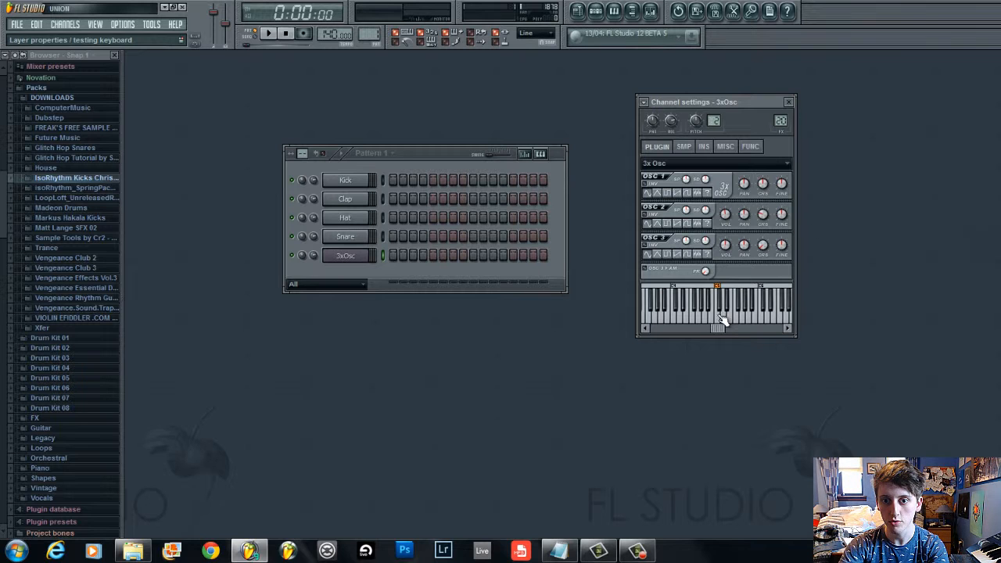
# Load Fruity Parametric EQ 2 into the first effect slot of mixer insert 20
pyautogui.click(650, 10)
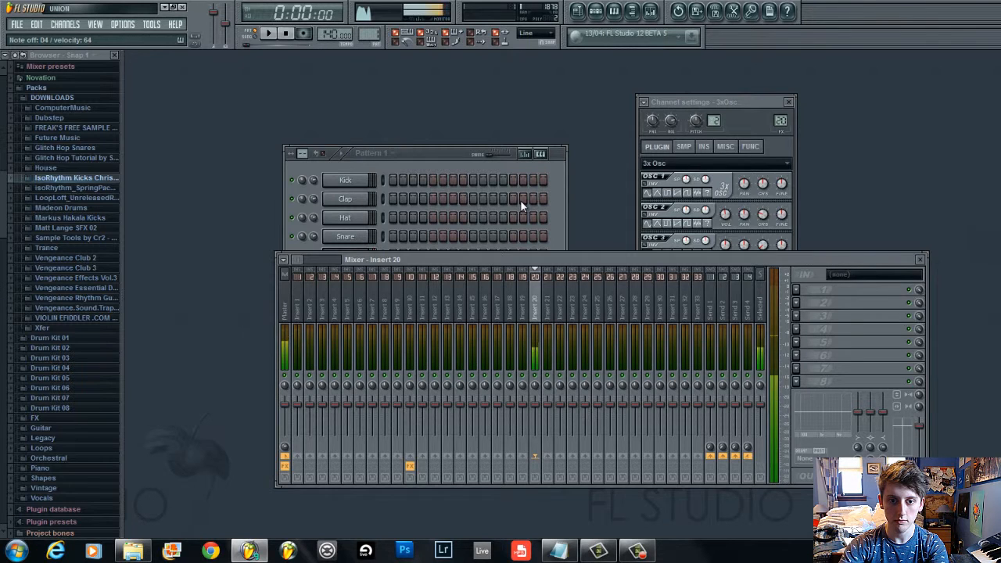
pyautogui.click(798, 290)
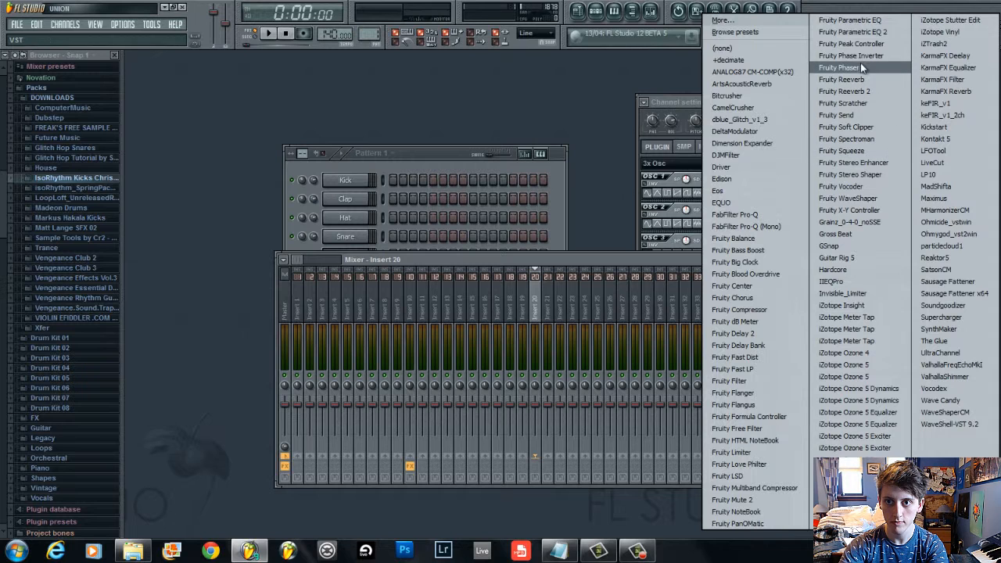
pyautogui.click(868, 33)
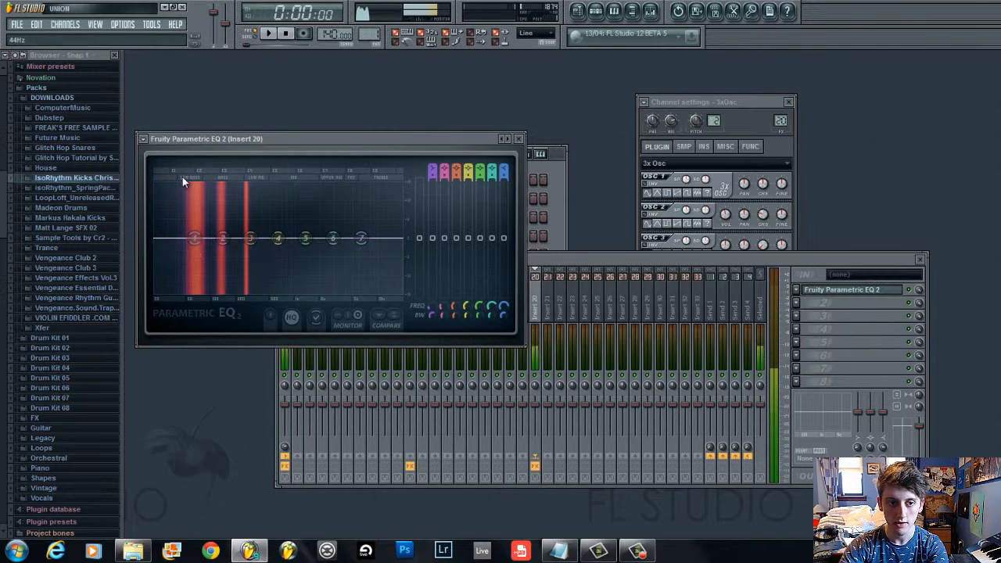
# Bring the pattern window forward, move it beside the EQ, and play the beat briefly
pyautogui.click(543, 169)
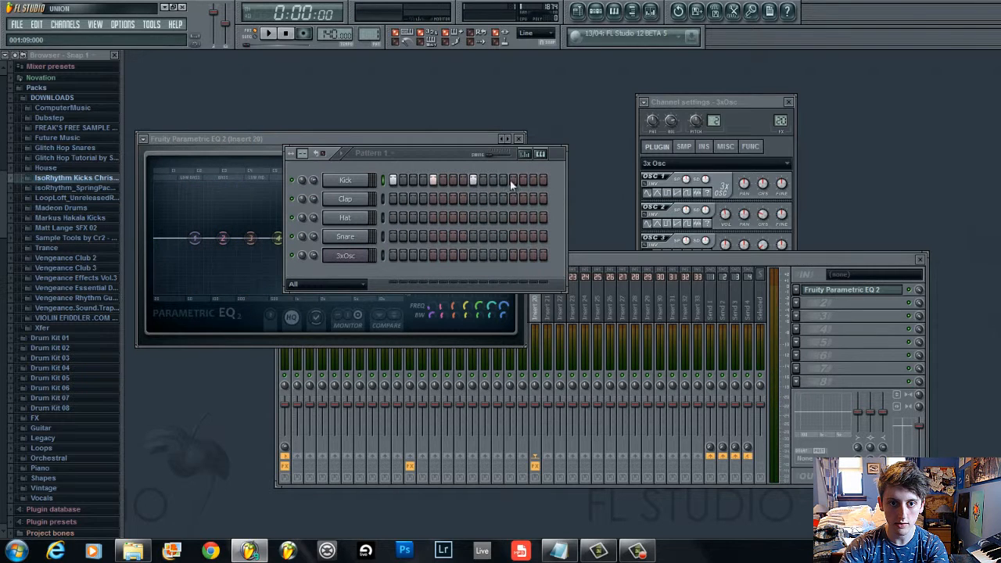
pyautogui.click(364, 138)
pyautogui.press('space')
pyautogui.click(555, 159)
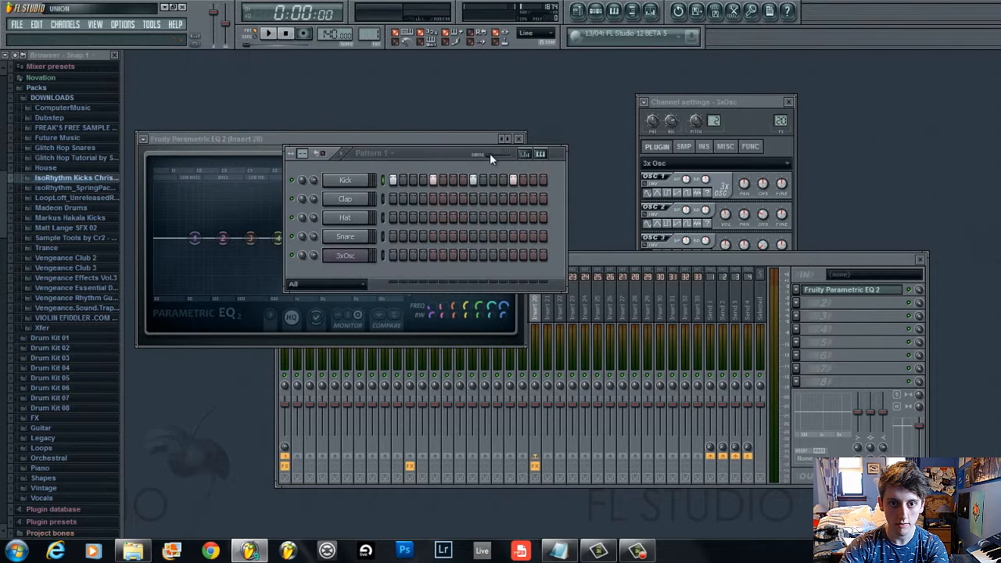
pyautogui.moveTo(447, 153); pyautogui.dragTo(638, 104)
pyautogui.press('space')
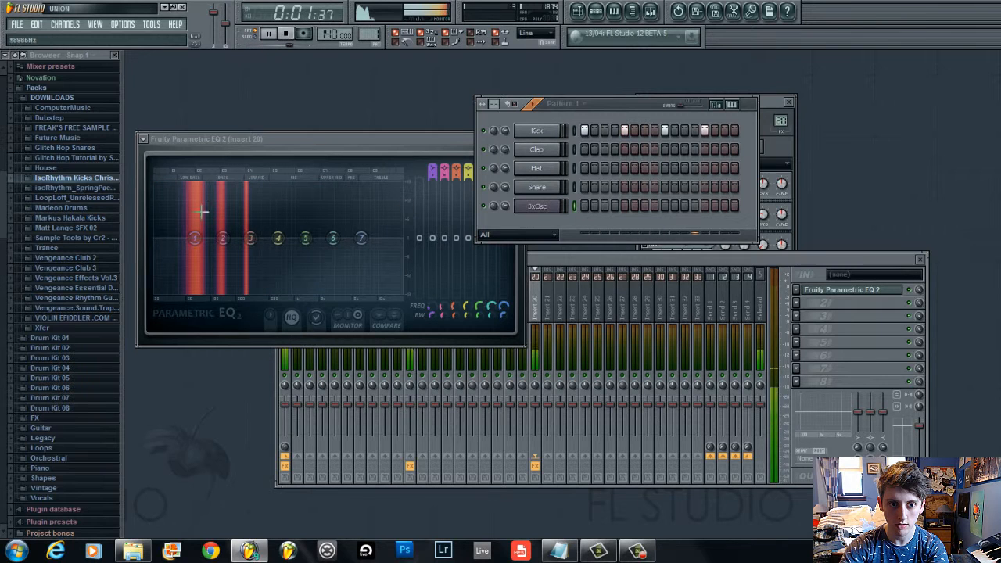
pyautogui.press('space')
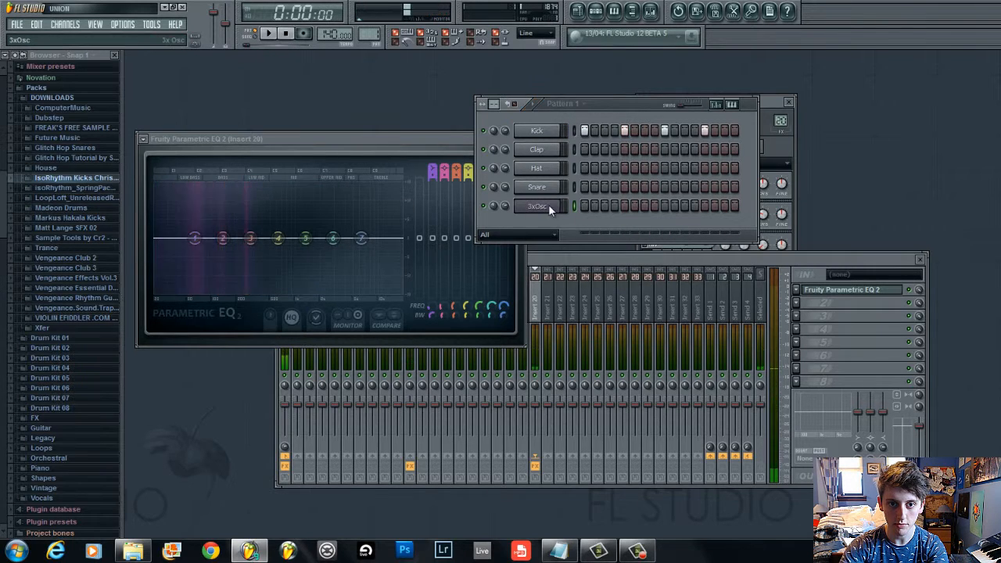
# Open the 3xOsc piano roll and place four short notes on the same key, one per beat
pyautogui.rightClick(549, 205)
pyautogui.click(594, 204)
pyautogui.scroll(-2, 131, 369)
pyautogui.click(134, 370)
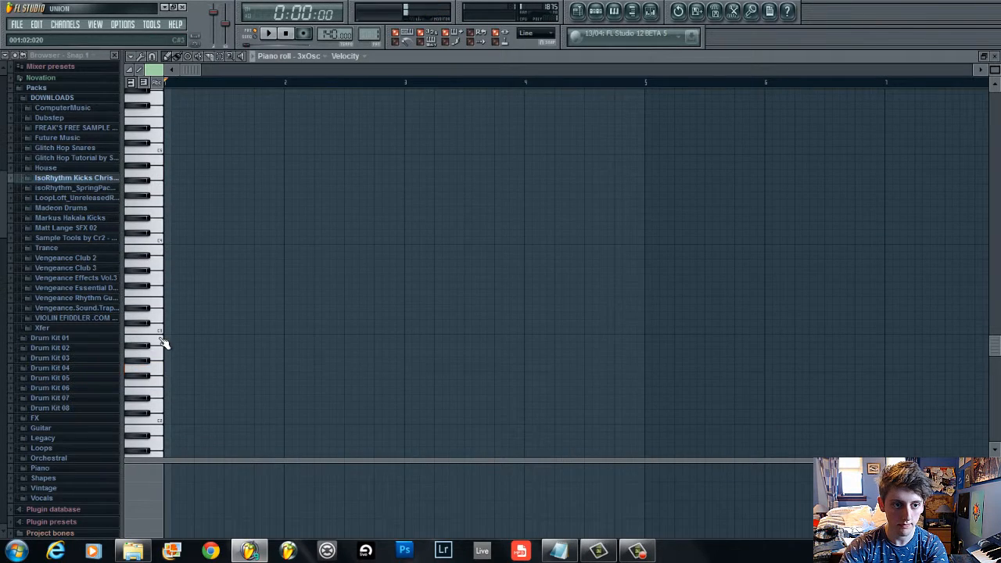
pyautogui.click(170, 331)
pyautogui.click(201, 331)
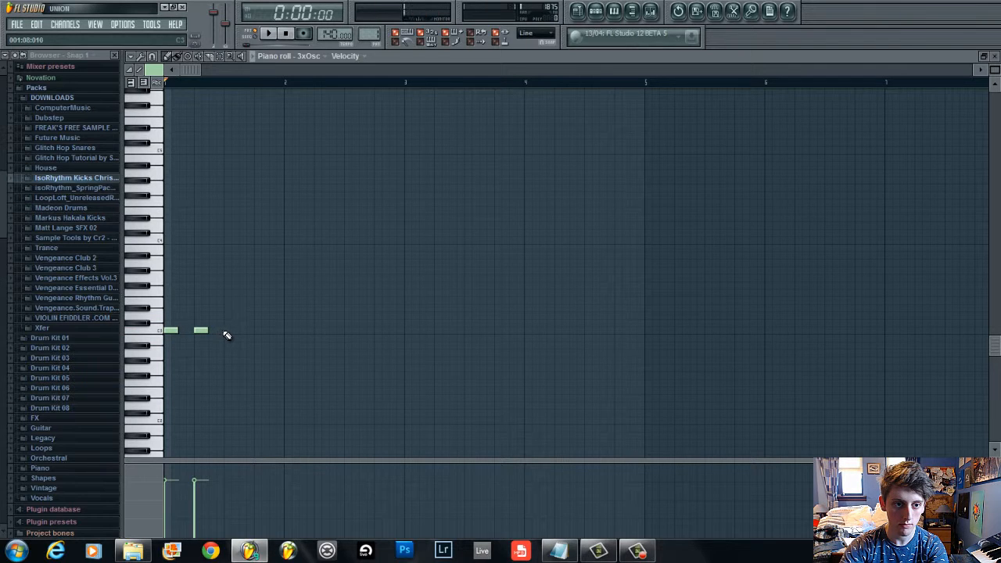
pyautogui.click(231, 331)
pyautogui.click(258, 331)
pyautogui.moveTo(258, 331); pyautogui.dragTo(254, 331)
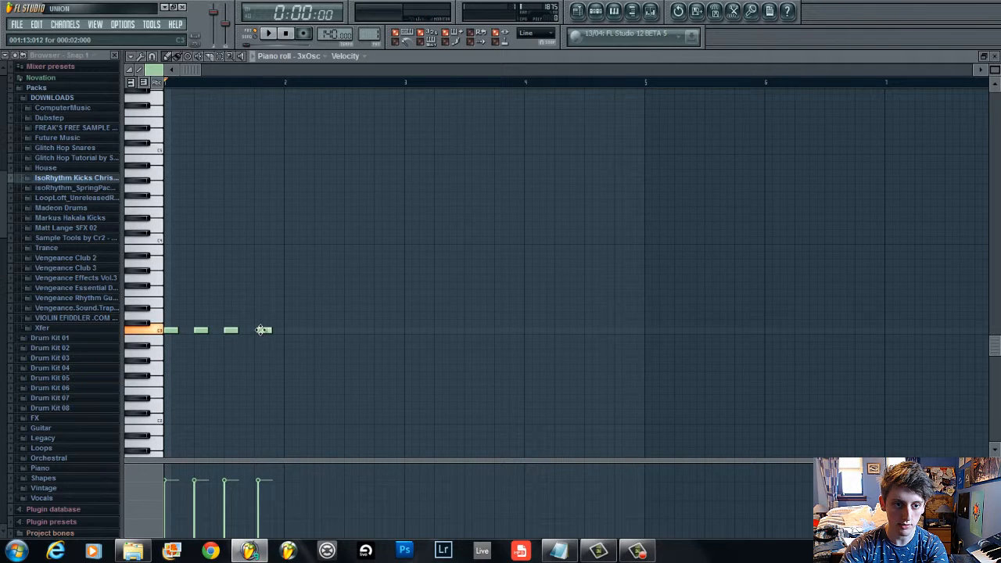
# Play the pattern, reopen insert 20's Parametric EQ 2 from the mixer, and rearrange the EQ and pattern windows
pyautogui.press('space')
pyautogui.click(597, 13)
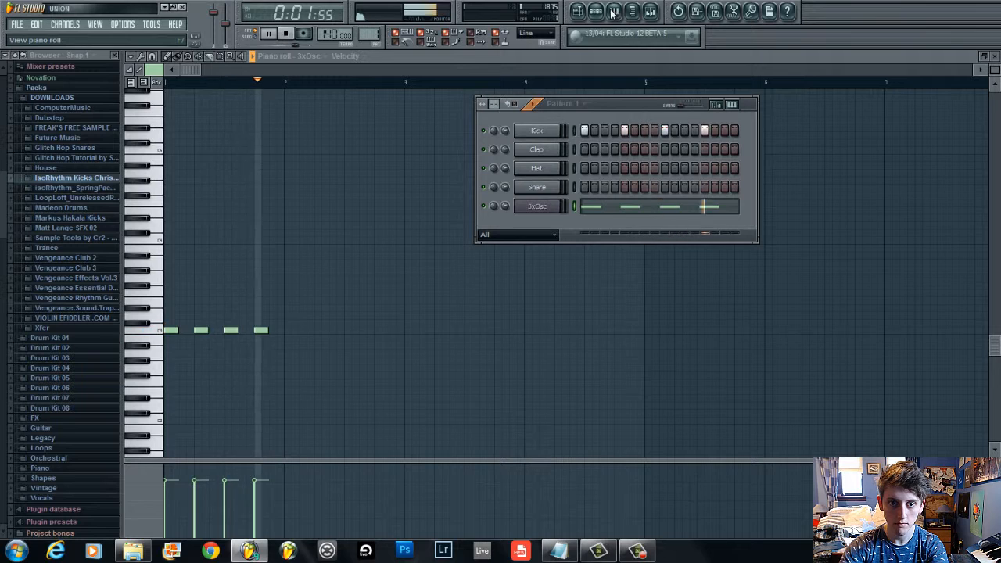
pyautogui.click(651, 11)
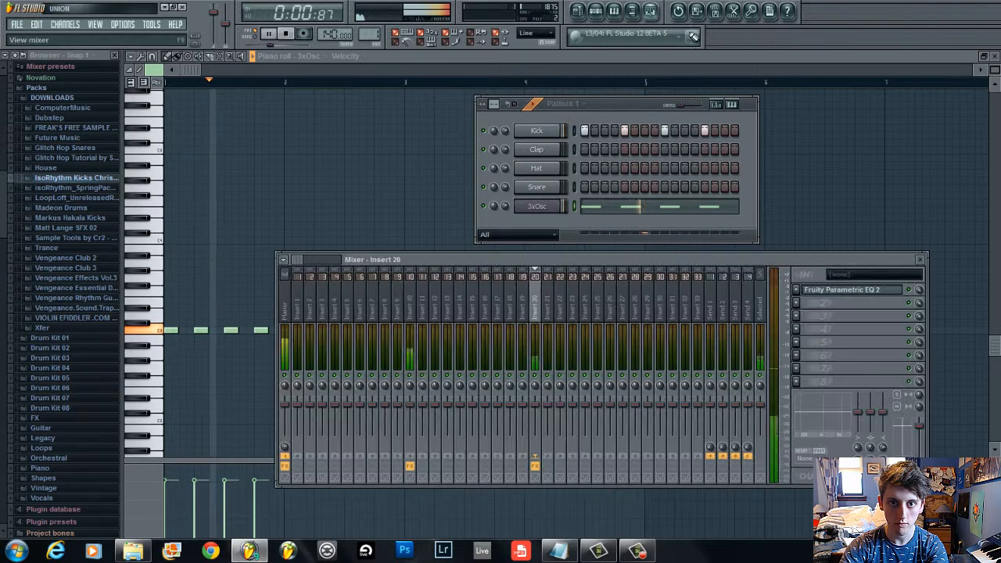
pyautogui.click(853, 291)
pyautogui.press('space')
pyautogui.moveTo(264, 139); pyautogui.dragTo(647, 271)
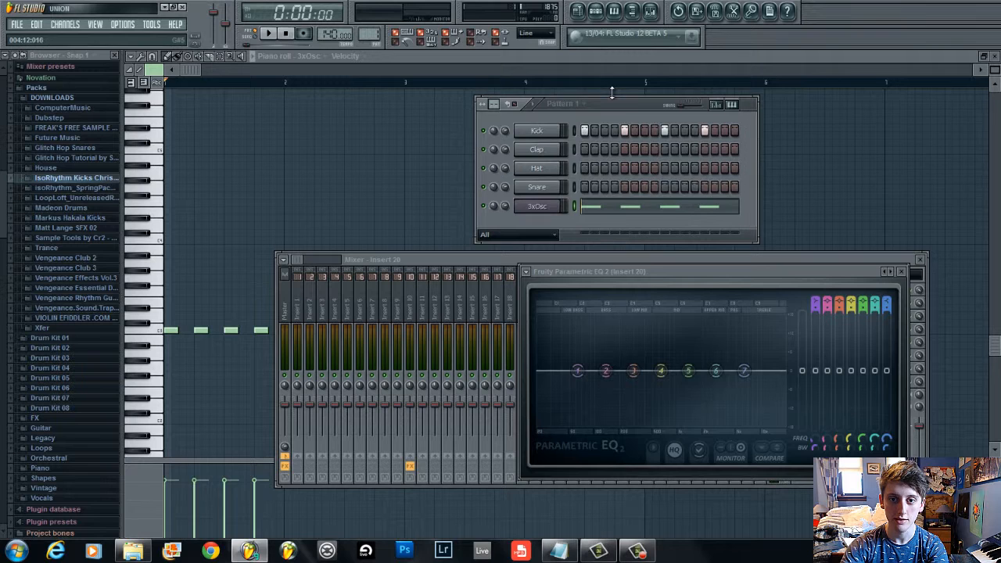
pyautogui.moveTo(599, 95); pyautogui.dragTo(605, 101)
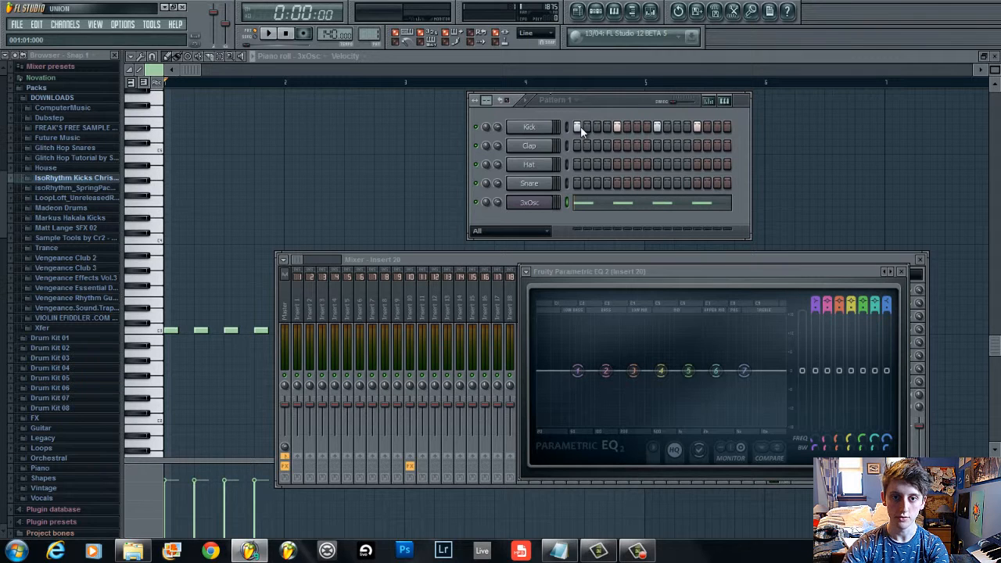
pyautogui.press('space')
# Select the Kick channel and switch between mixer inserts 10 and 20 to compare them
pyautogui.click(548, 128)
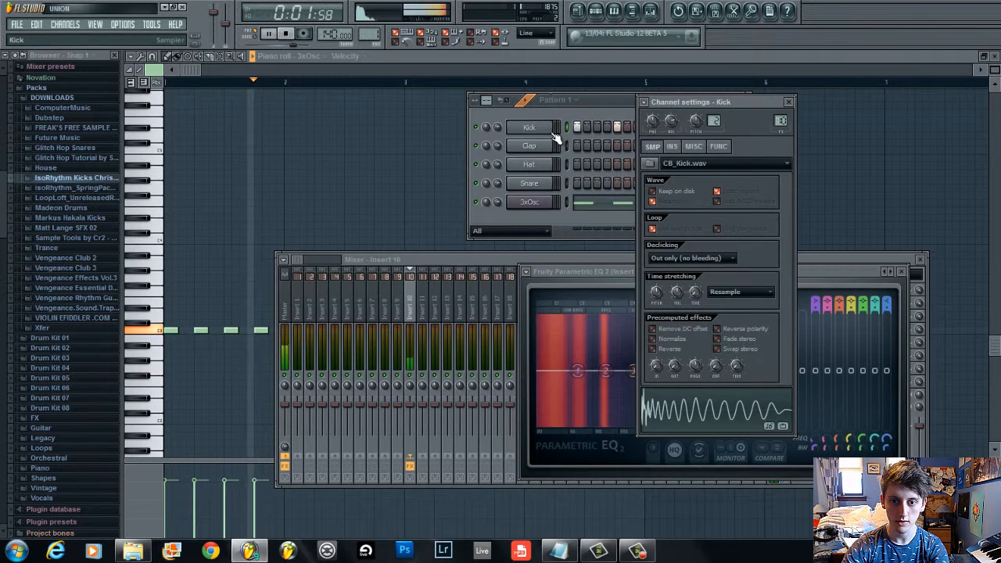
pyautogui.click(423, 260)
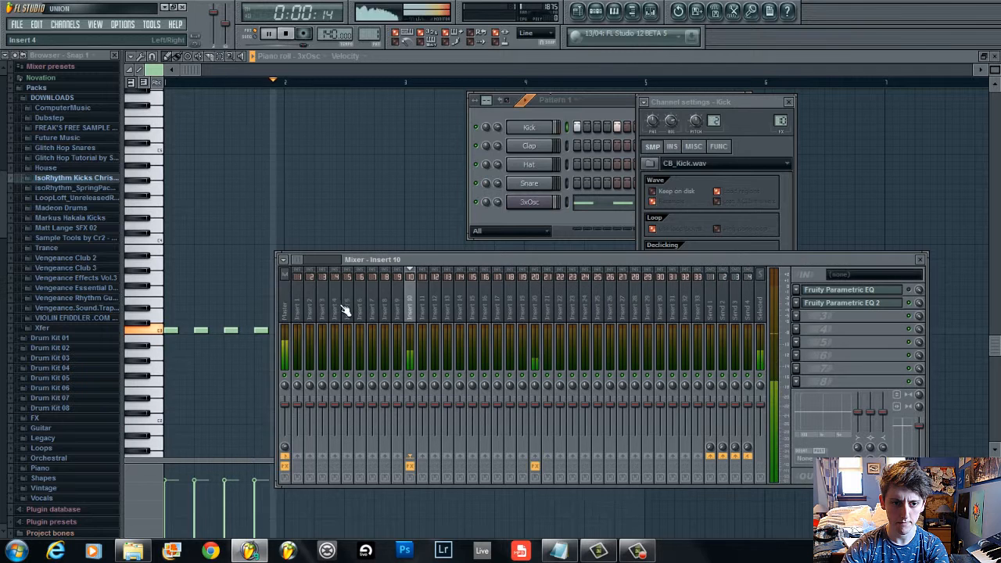
pyautogui.click(535, 337)
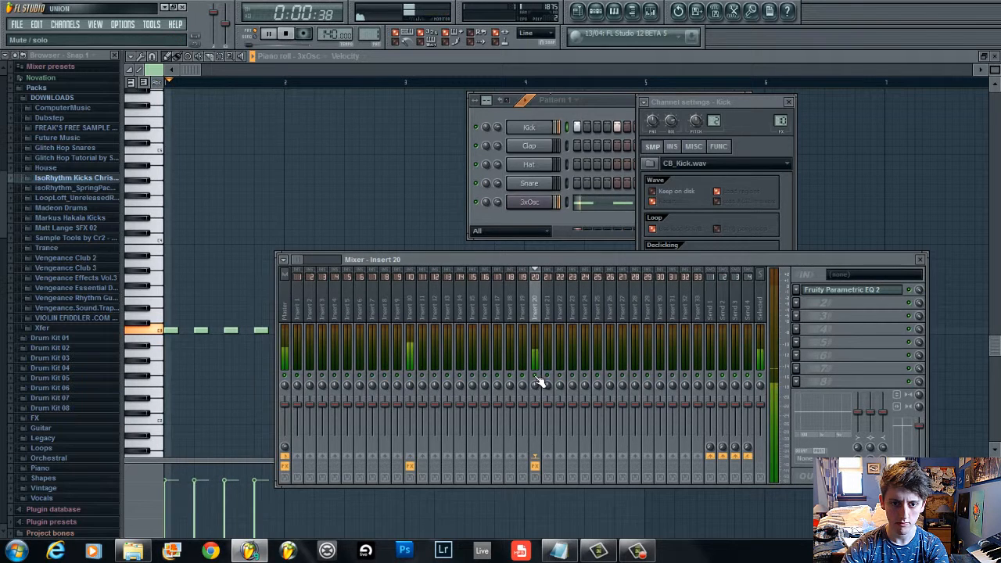
pyautogui.click(415, 327)
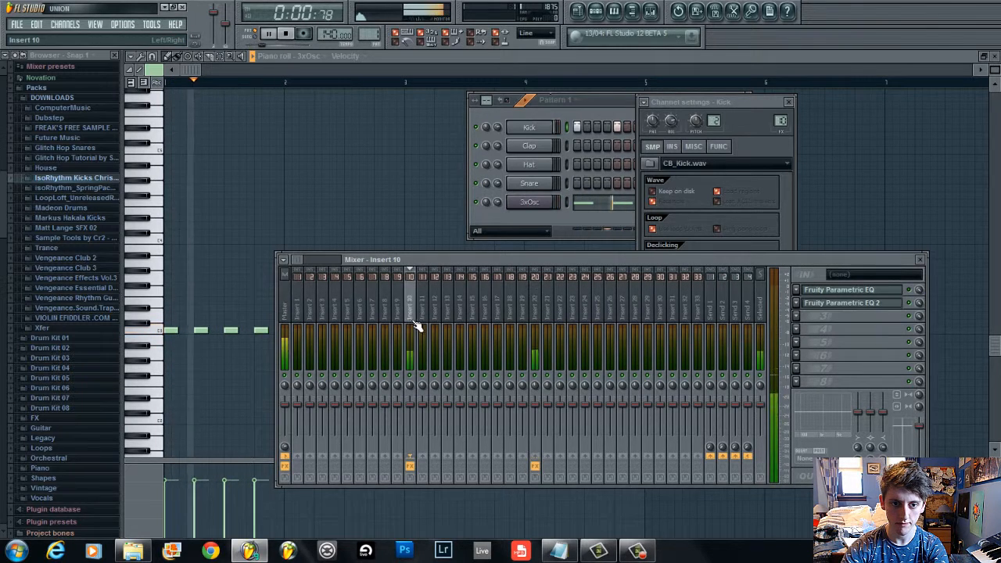
pyautogui.click(535, 319)
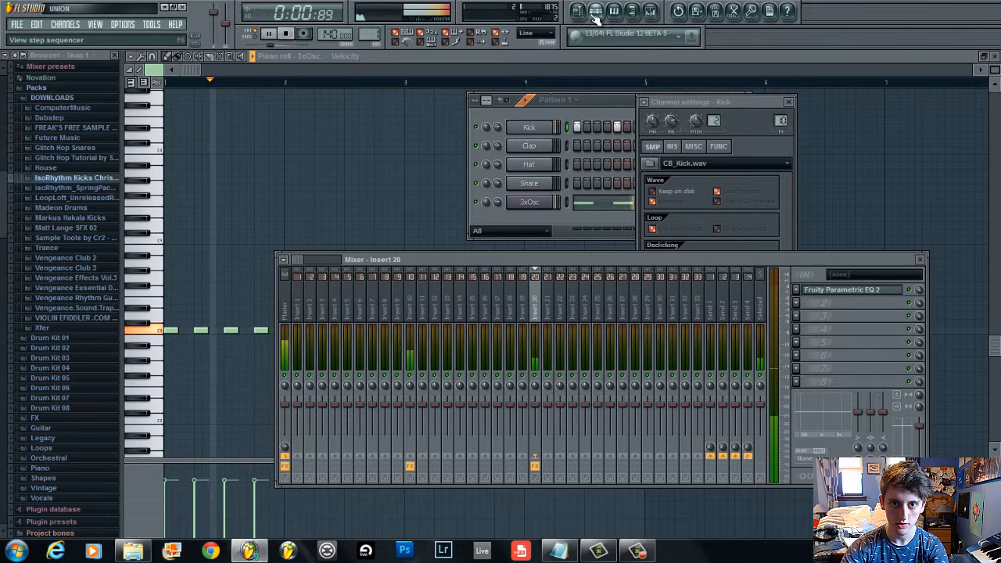
pyautogui.click(413, 354)
# Open the second Parametric EQ 2 on insert 10, raise its two lowest bands, and close it
pyautogui.click(885, 304)
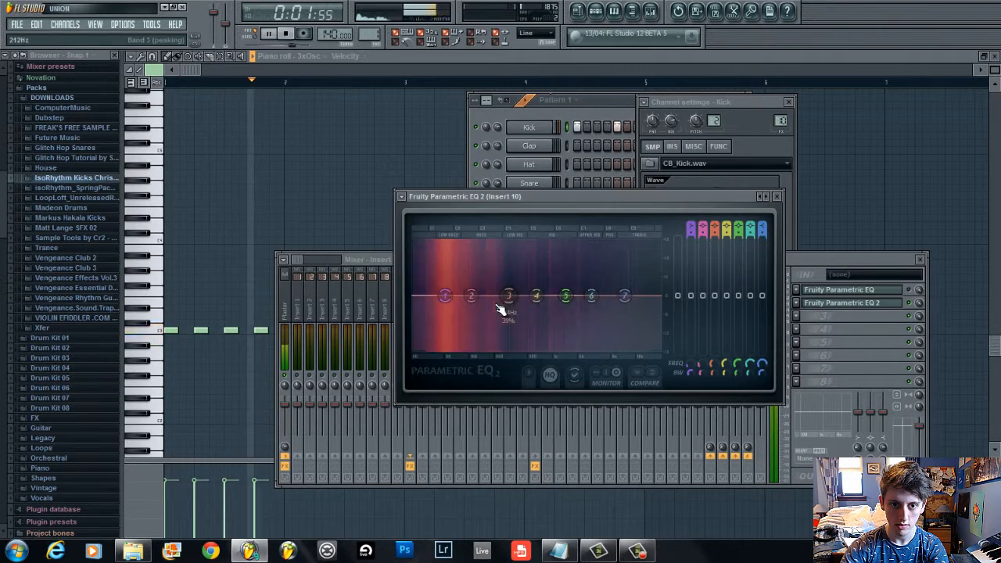
pyautogui.moveTo(471, 296); pyautogui.dragTo(470, 253)
pyautogui.moveTo(444, 296); pyautogui.dragTo(438, 258)
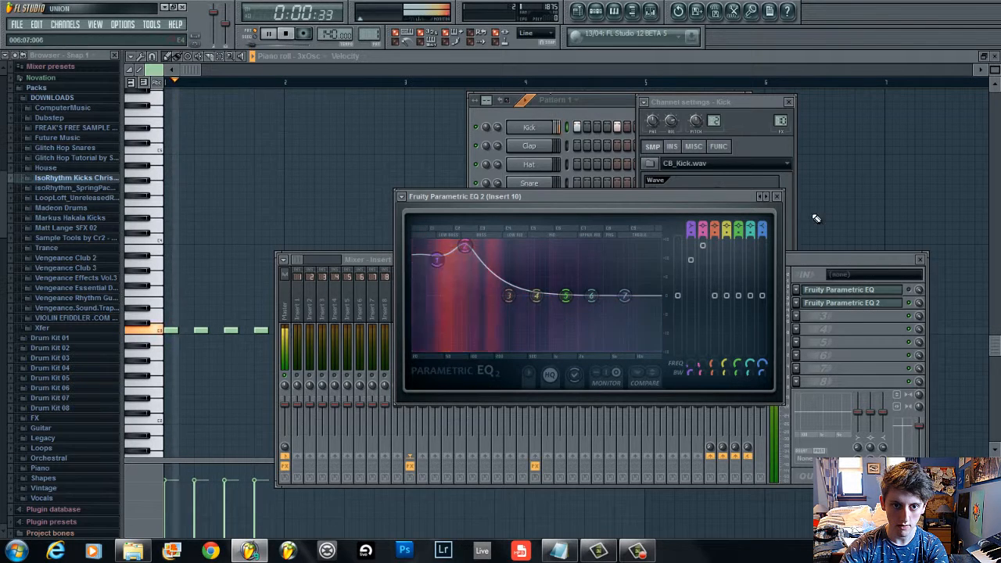
pyautogui.click(776, 196)
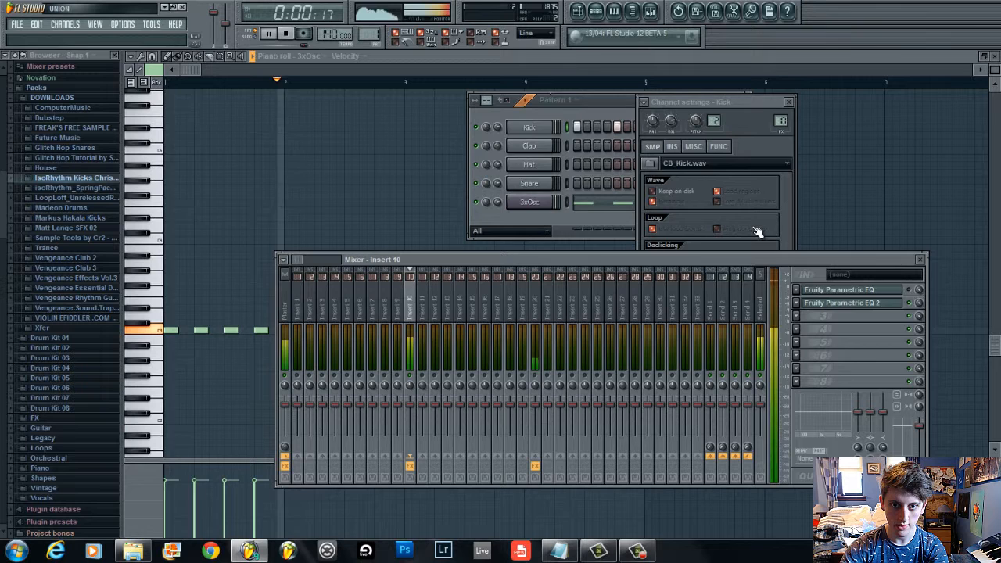
# Select the 3xOsc channel, pick its mixer insert, and play the pattern to listen
pyautogui.click(530, 202)
pyautogui.press('space')
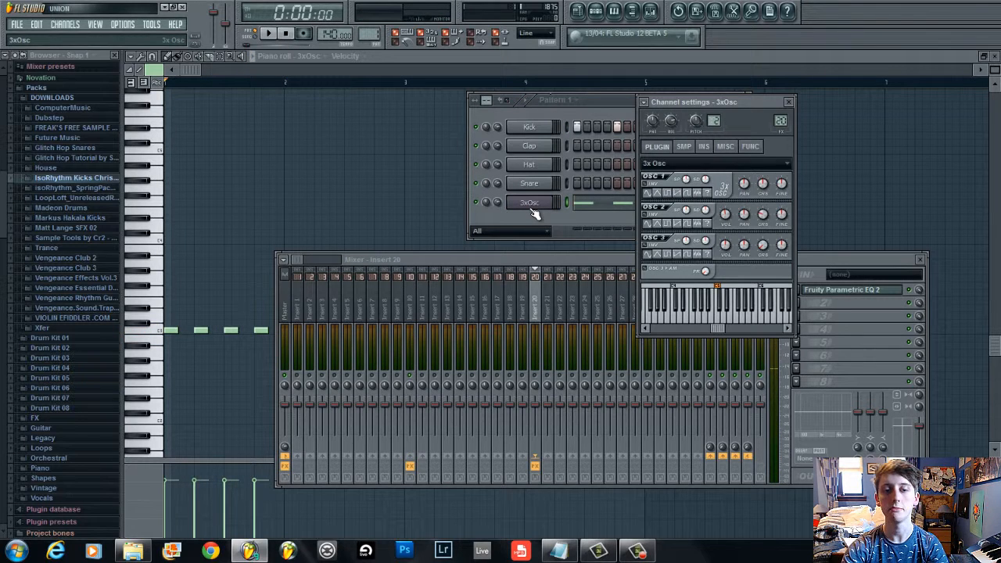
pyautogui.click(541, 317)
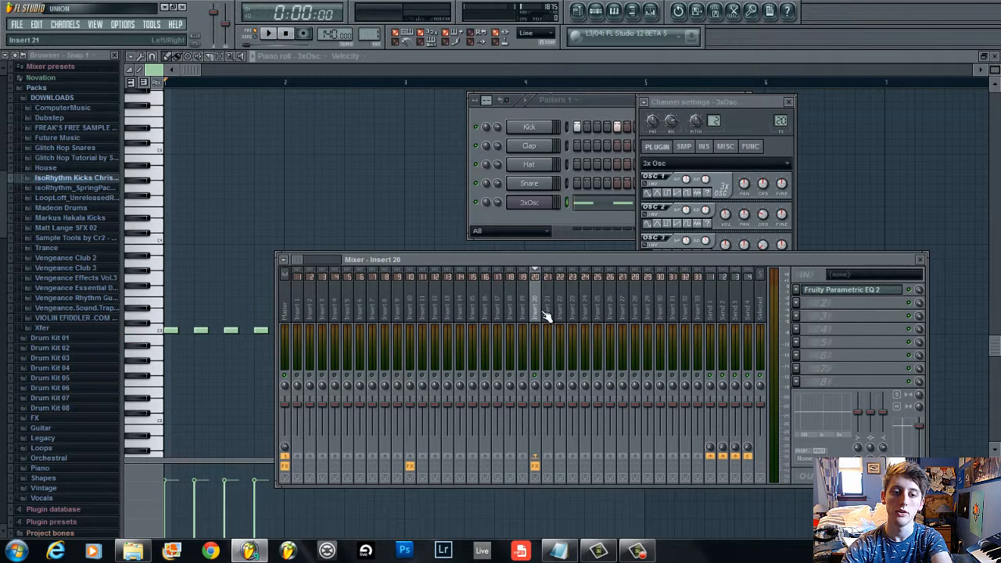
pyautogui.press('space')
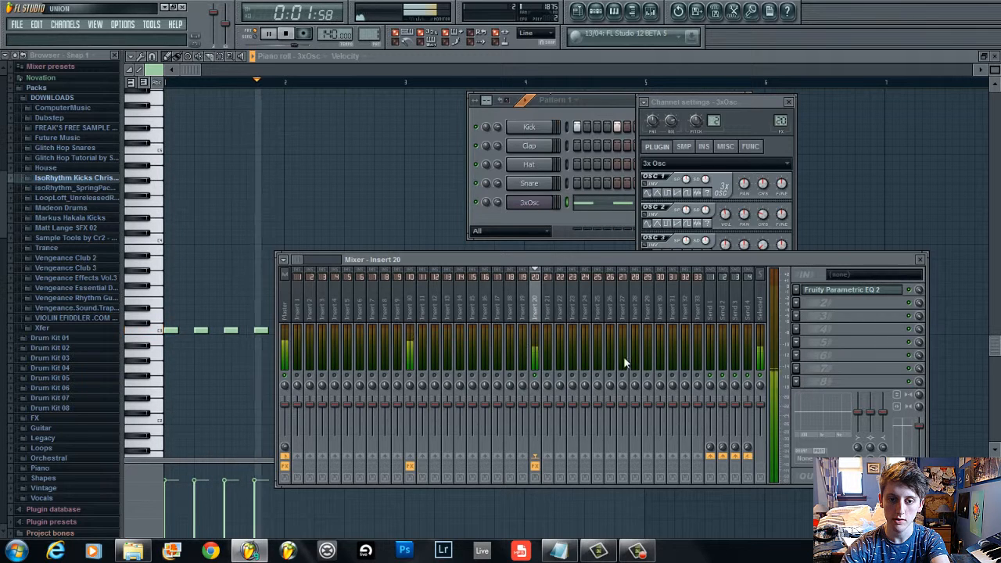
pyautogui.press('space')
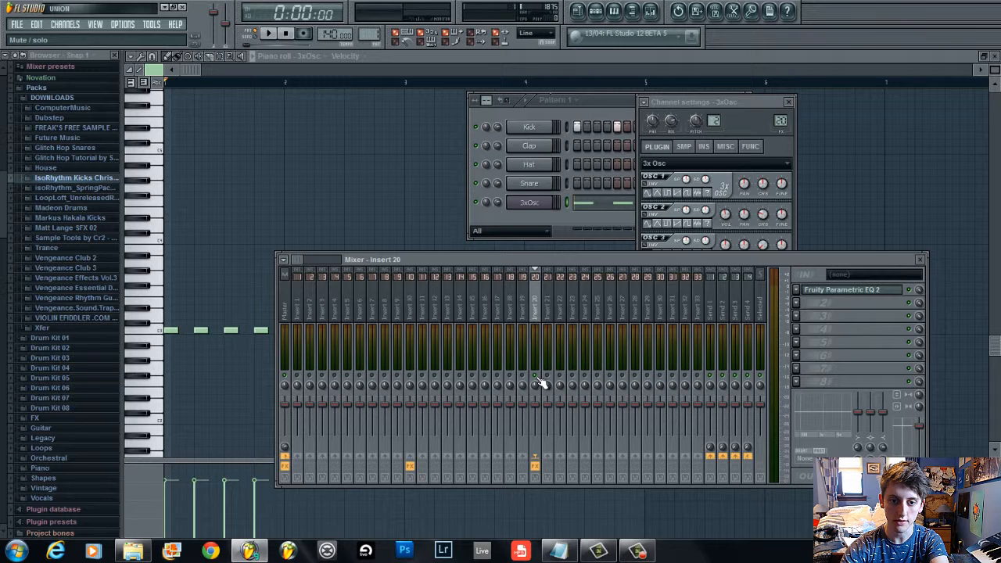
# Open insert 20's Parametric EQ 2, pull down its two lowest bands, then reset both bands
pyautogui.click(846, 290)
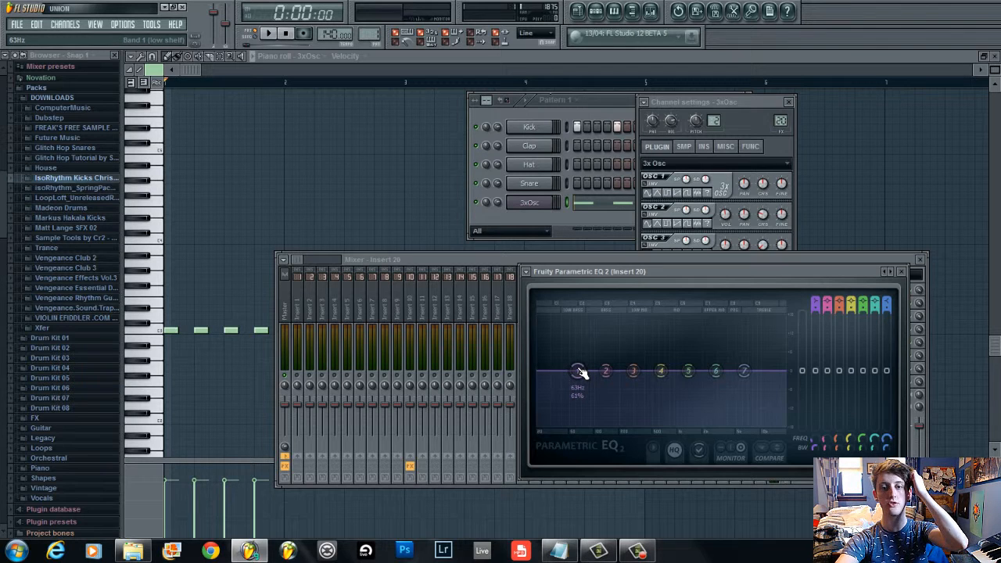
pyautogui.moveTo(581, 408); pyautogui.dragTo(610, 517)
pyautogui.moveTo(608, 377); pyautogui.dragTo(590, 425)
pyautogui.rightClick(593, 426)
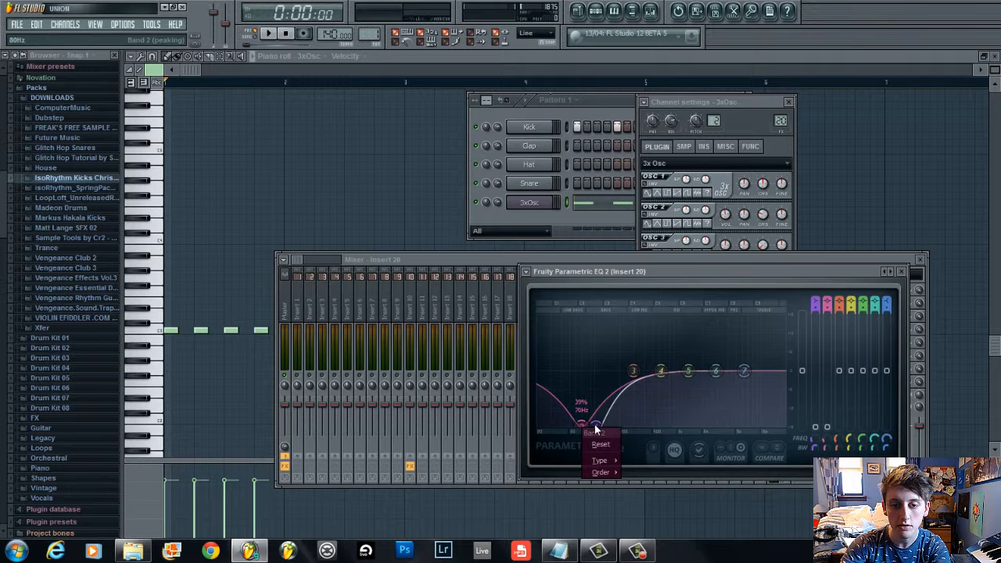
pyautogui.click(606, 438)
pyautogui.rightClick(594, 425)
pyautogui.click(605, 443)
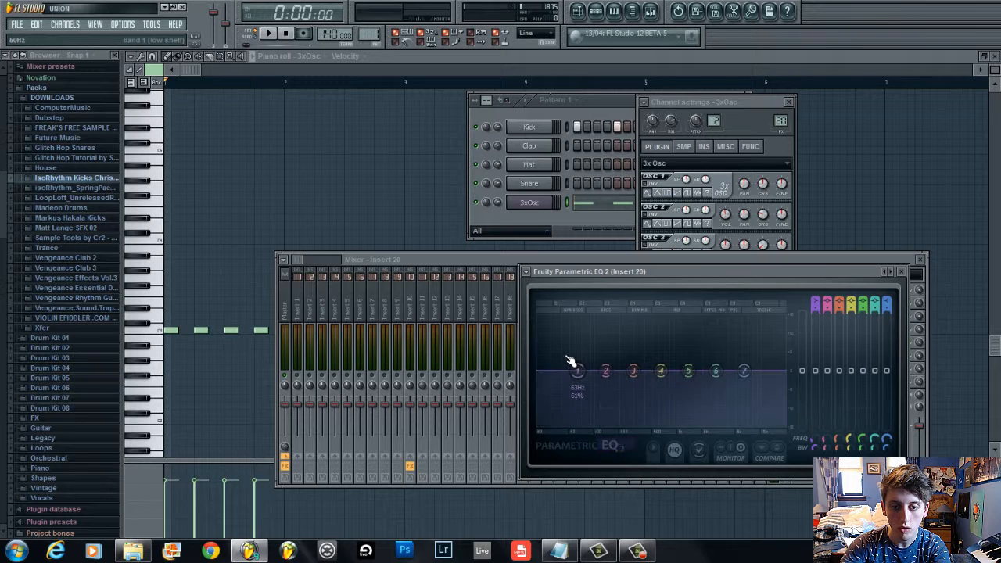
# Set band 1 to a low-pass filter and drag it lower
pyautogui.rightClick(568, 372)
pyautogui.click(580, 367)
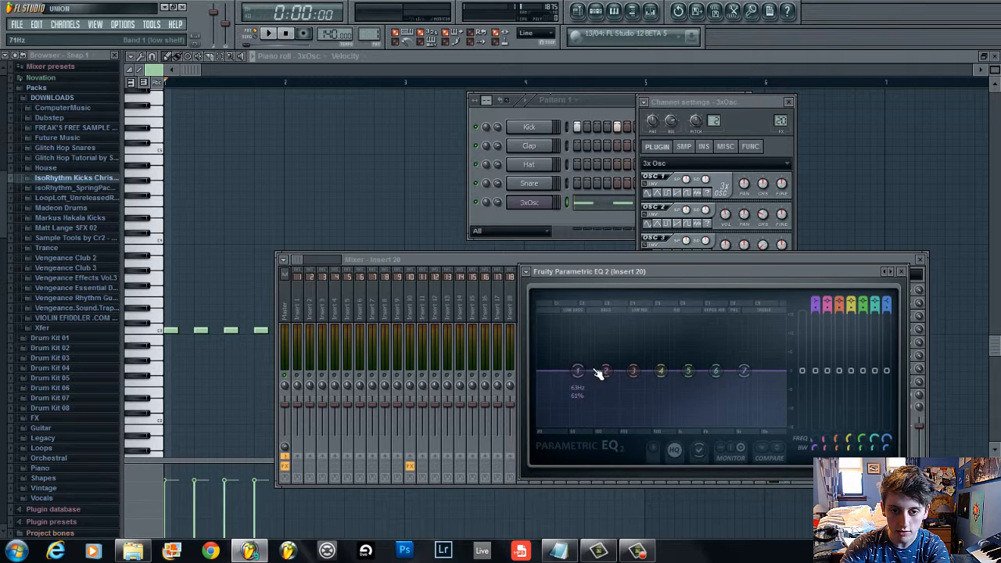
pyautogui.rightClick(577, 371)
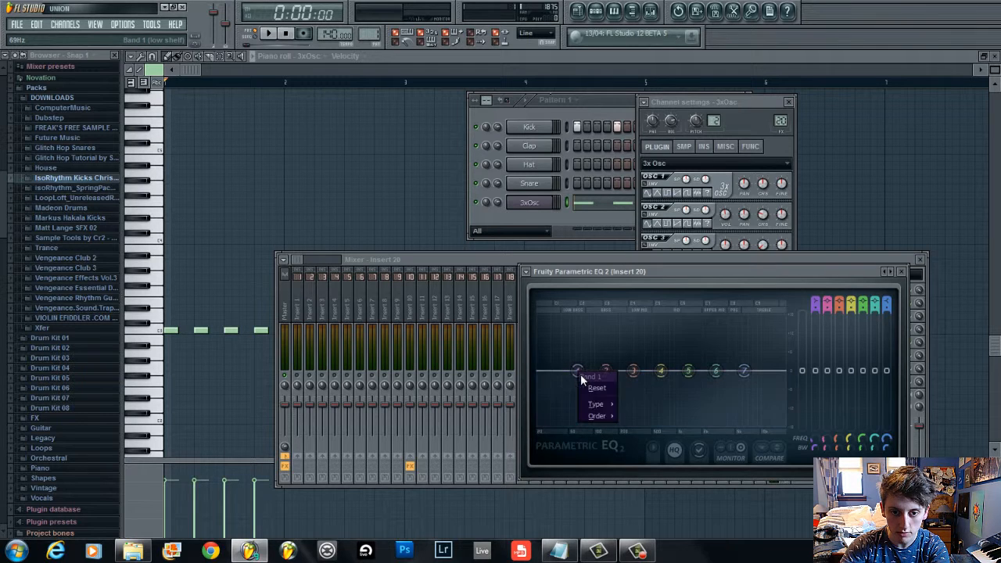
pyautogui.moveTo(603, 403)
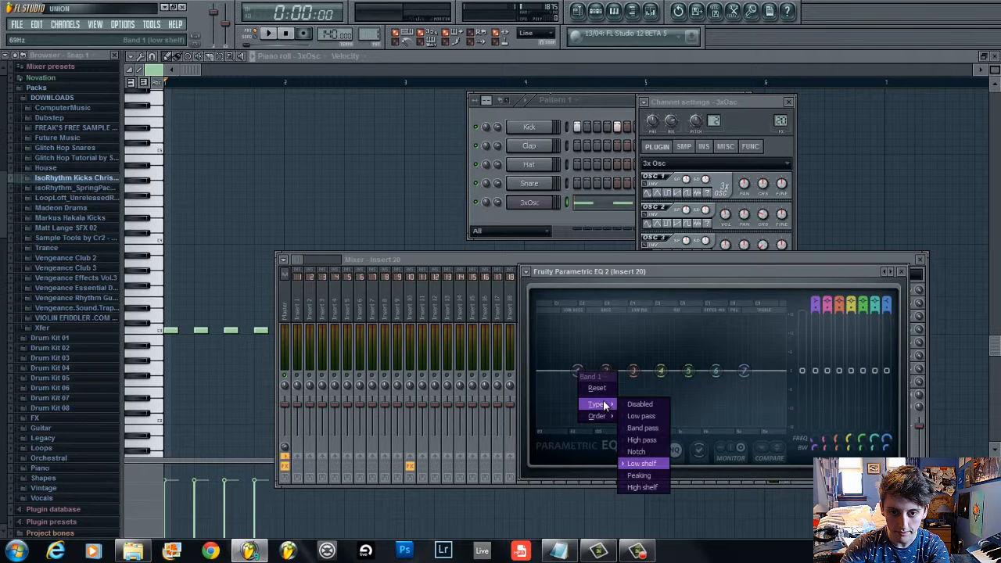
pyautogui.click(658, 415)
pyautogui.moveTo(578, 371); pyautogui.dragTo(560, 425)
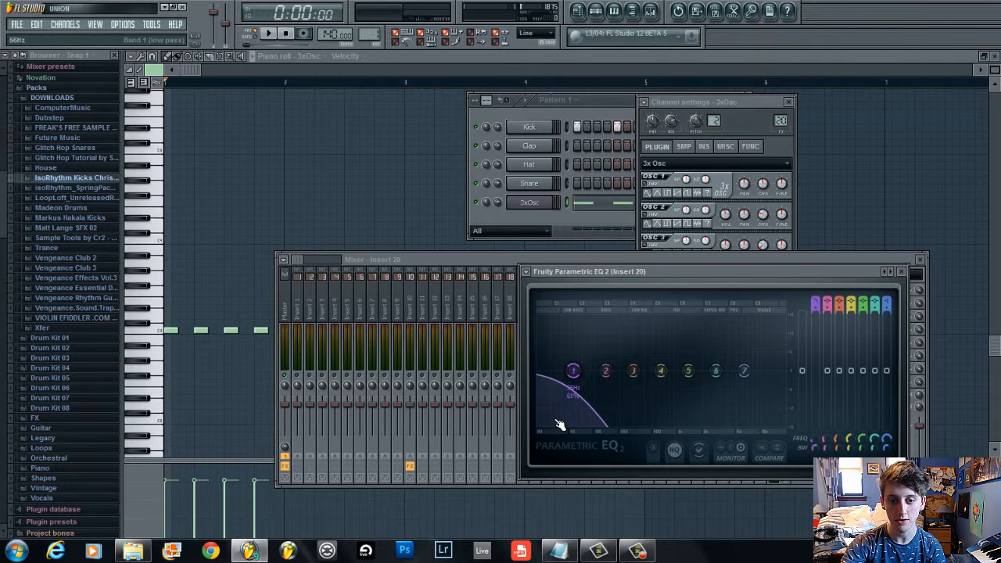
# Switch band 1 to a high-pass filter and move its cutoff to about 20 Hz
pyautogui.rightClick(556, 420)
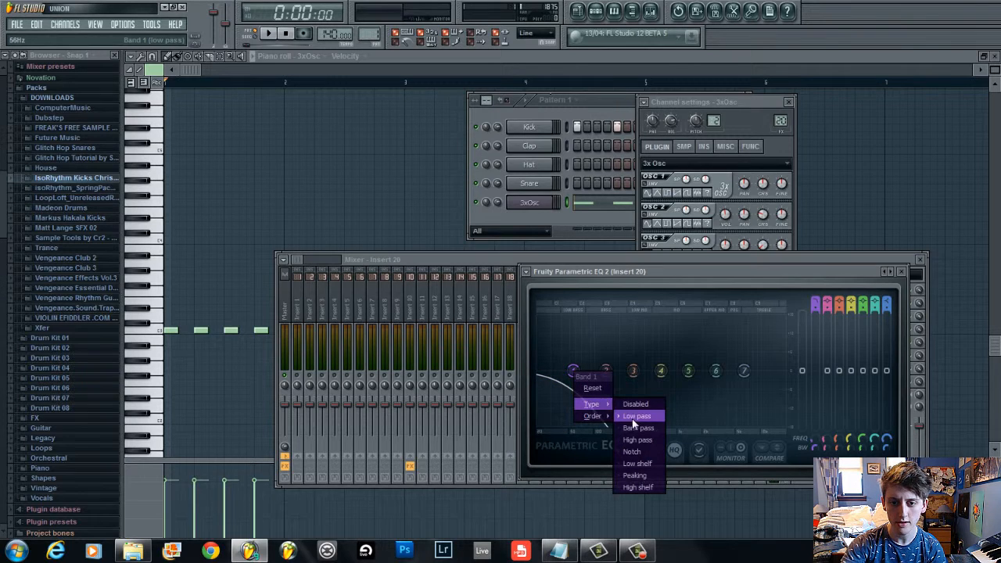
pyautogui.click(648, 441)
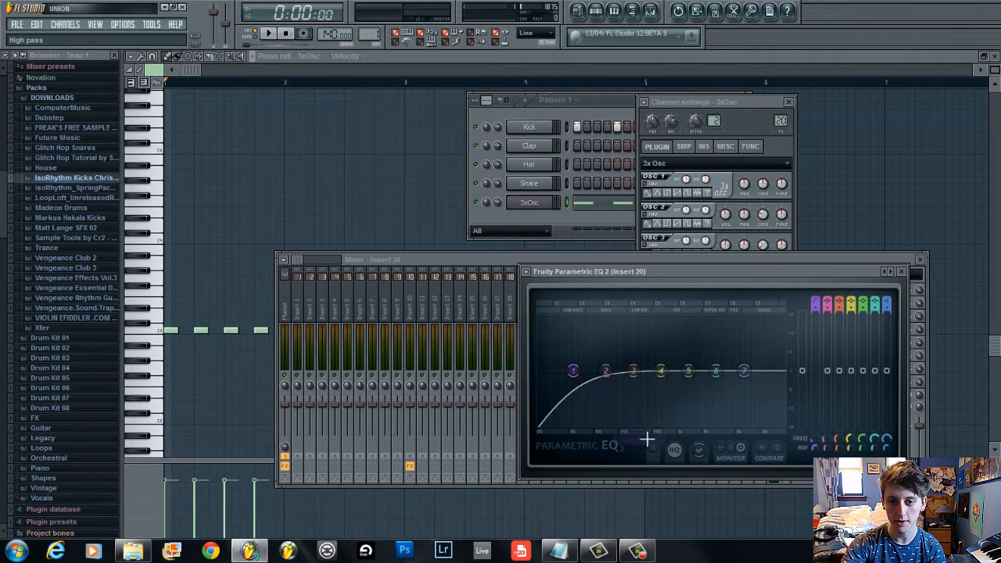
pyautogui.moveTo(577, 374); pyautogui.dragTo(426, 102)
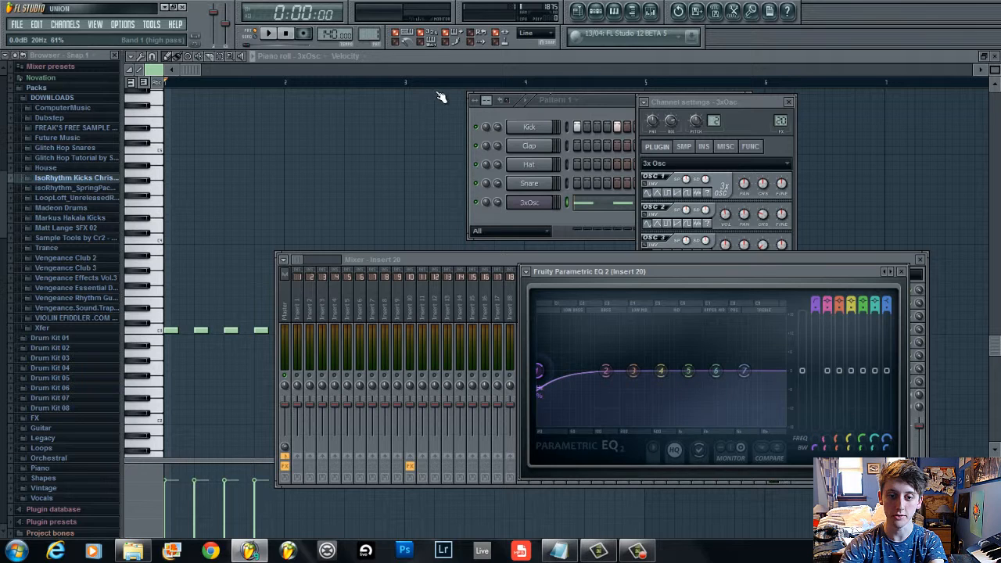
# Set band 1's slope order to Steep 4 and raise its cutoff to about 57 Hz
pyautogui.rightClick(540, 370)
pyautogui.moveTo(574, 417)
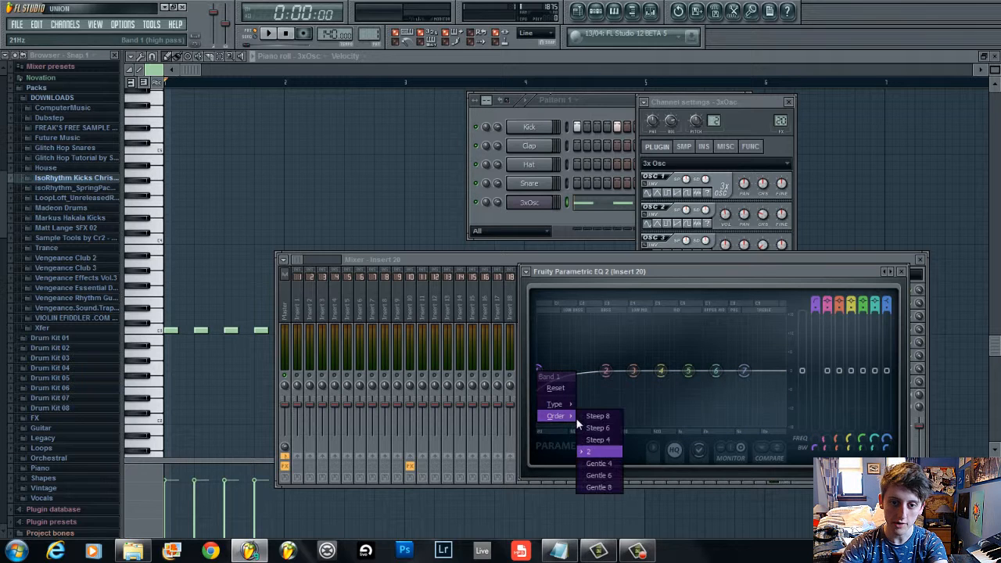
pyautogui.click(610, 440)
pyautogui.moveTo(548, 382); pyautogui.dragTo(603, 375)
# Set band 1's slope order to Steep 8 and raise its cutoff to about 97 Hz
pyautogui.rightClick(577, 370)
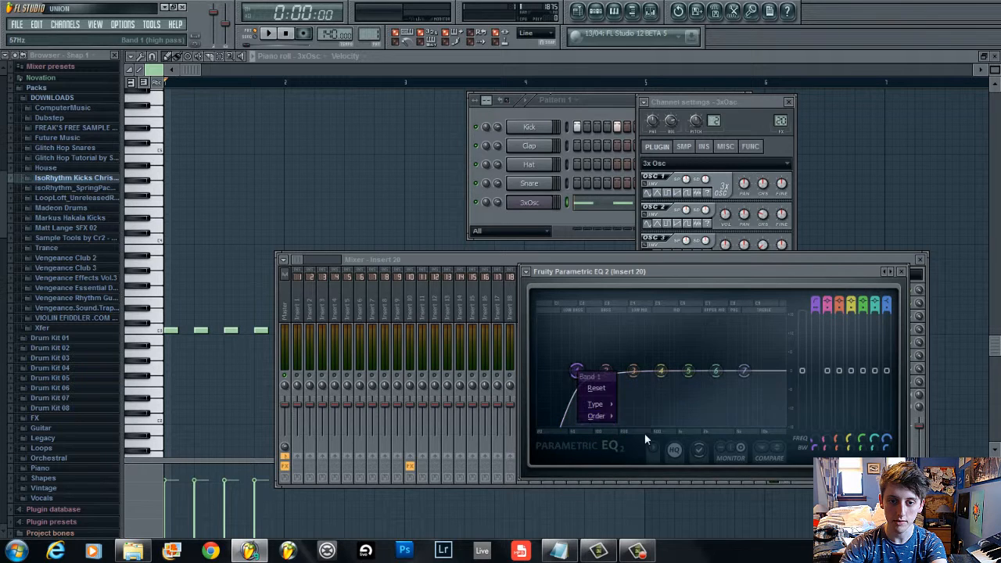
pyautogui.moveTo(612, 420)
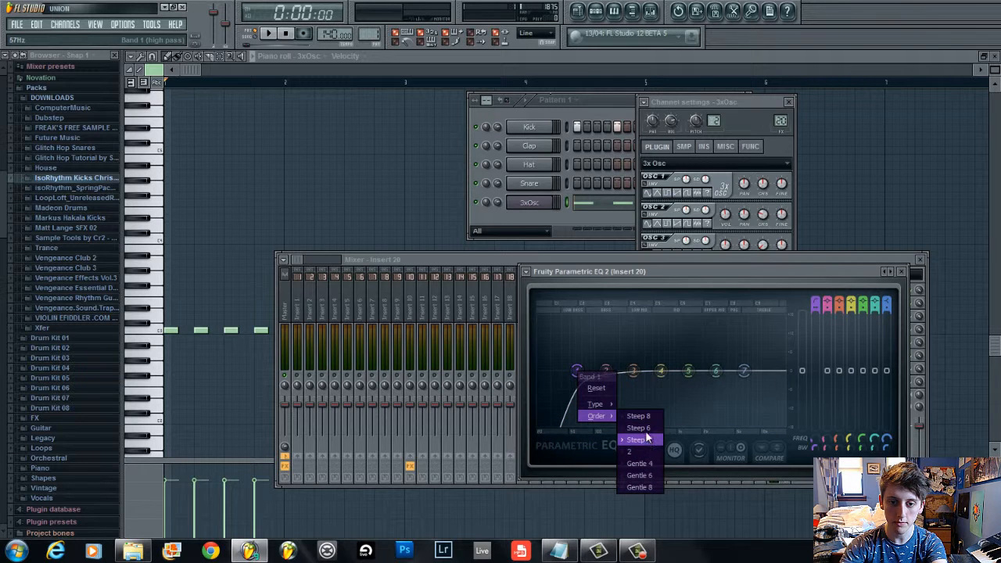
pyautogui.click(638, 416)
pyautogui.moveTo(578, 373); pyautogui.dragTo(584, 374)
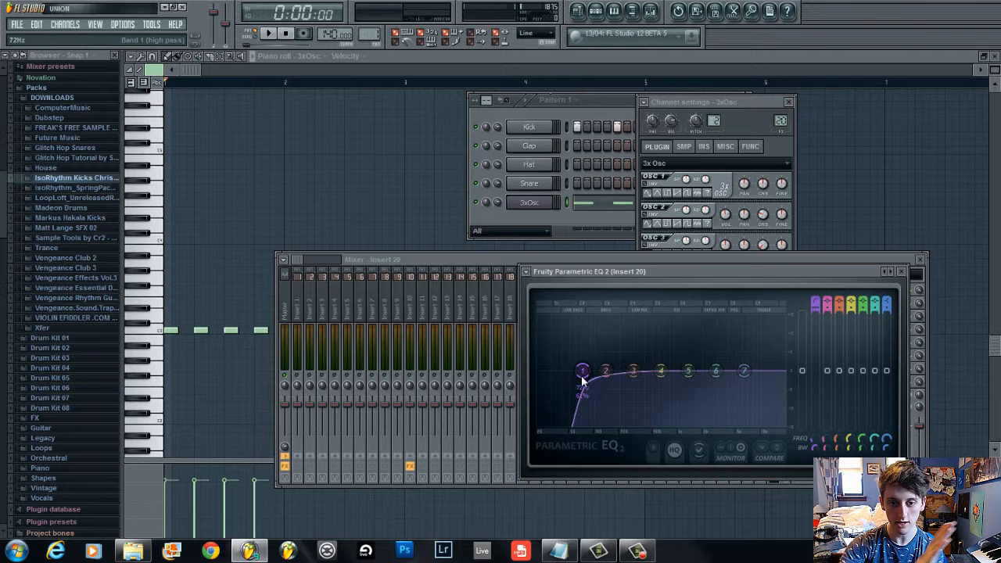
pyautogui.rightClick(584, 374)
pyautogui.moveTo(610, 418)
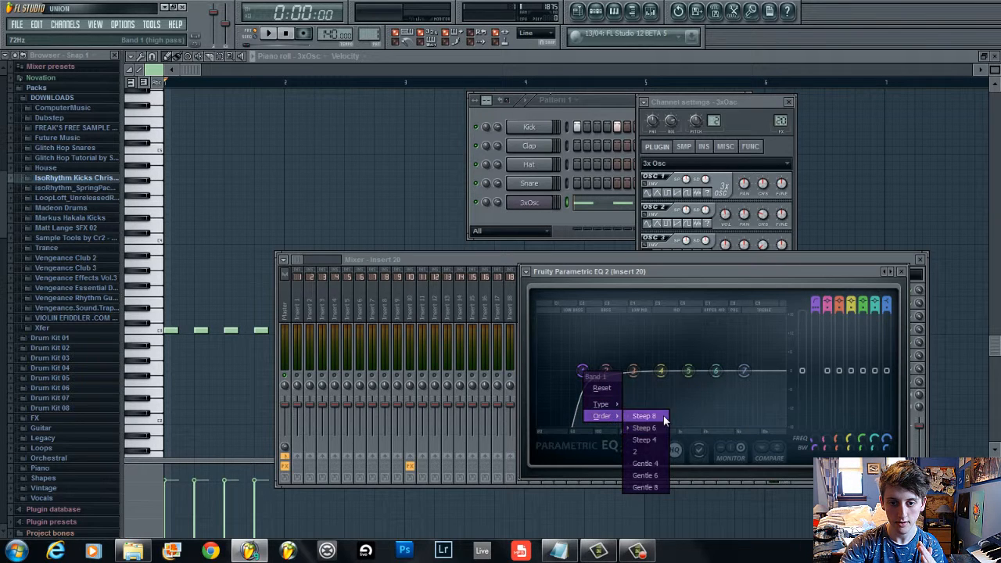
pyautogui.click(663, 417)
pyautogui.moveTo(589, 387)
pyautogui.mouseDown()
pyautogui.moveTo(615, 387)
pyautogui.moveTo(506, 395)
pyautogui.moveTo(594, 387)
pyautogui.mouseUp()
# Play the pattern to listen to the filtered 3x Osc, then stop it
pyautogui.press('space')
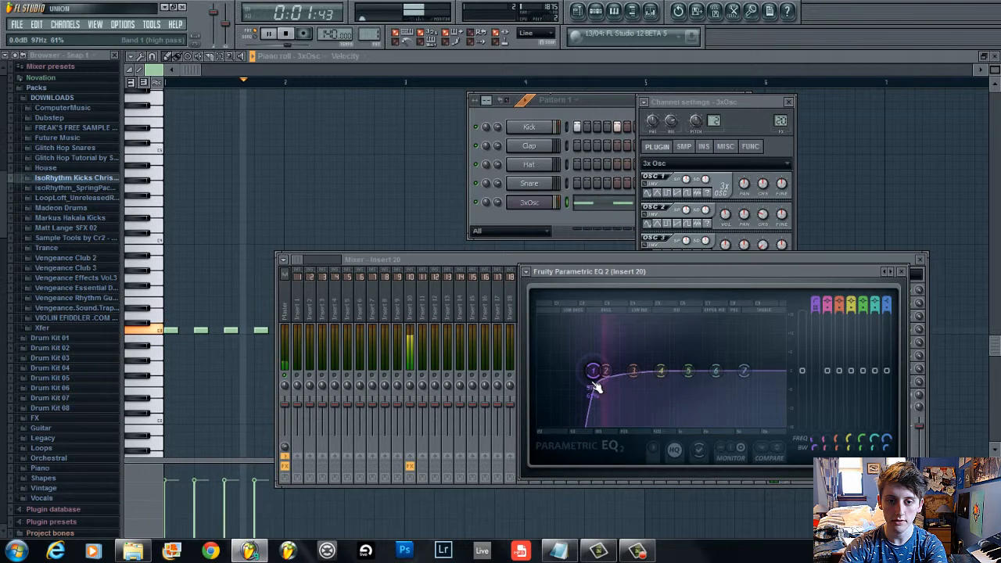
pyautogui.rightClick(542, 207)
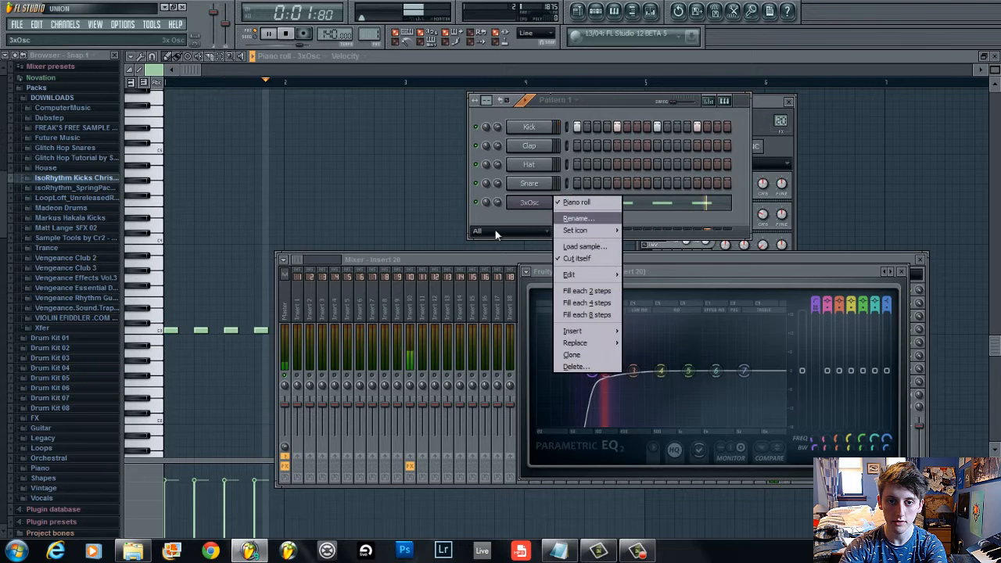
pyautogui.click(411, 374)
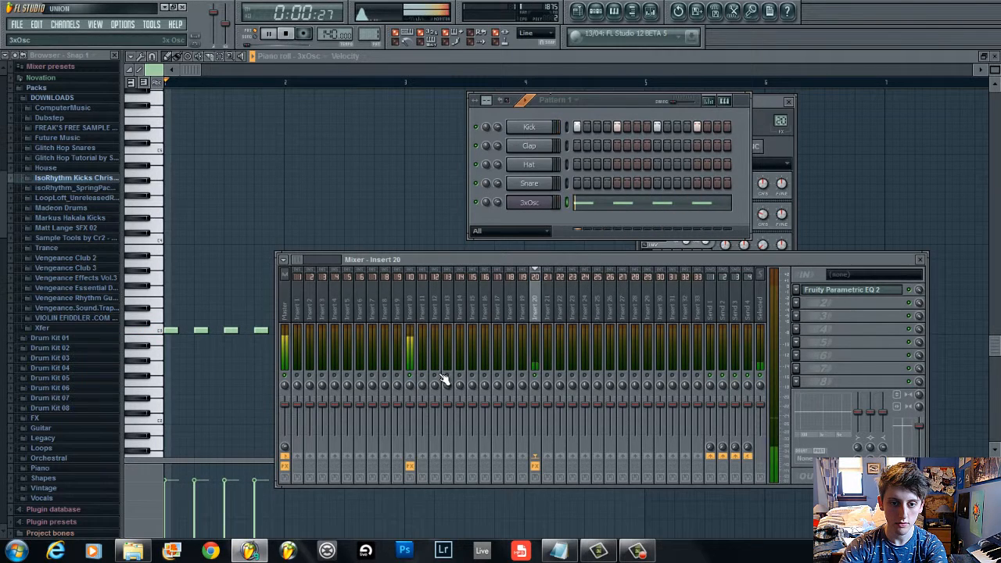
pyautogui.press('XF86AudioRaiseVolume')
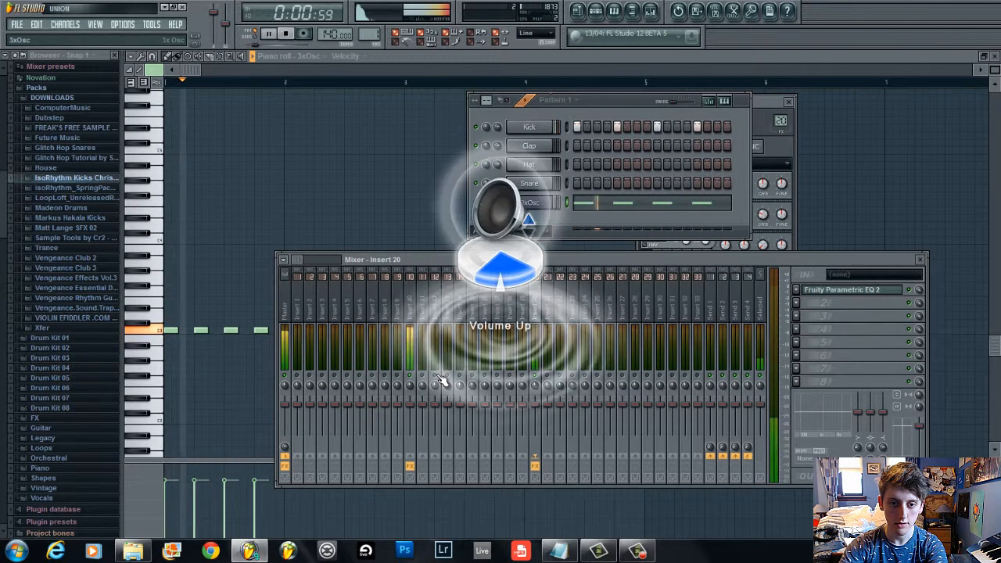
pyautogui.press('XF86AudioLowerVolume')
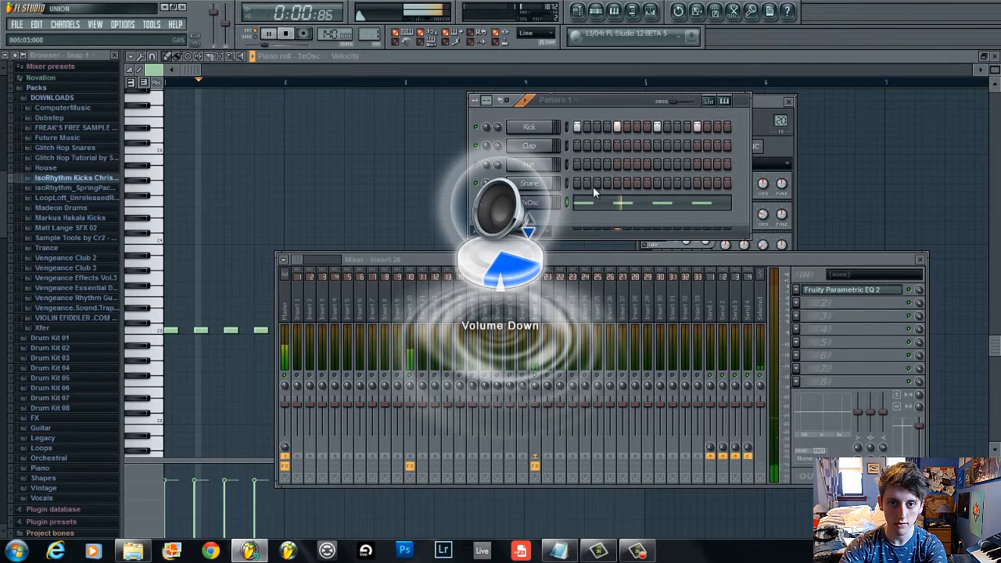
pyautogui.press('space')
# Open the 3xOsc channel settings and play the pattern briefly
pyautogui.rightClick(554, 203)
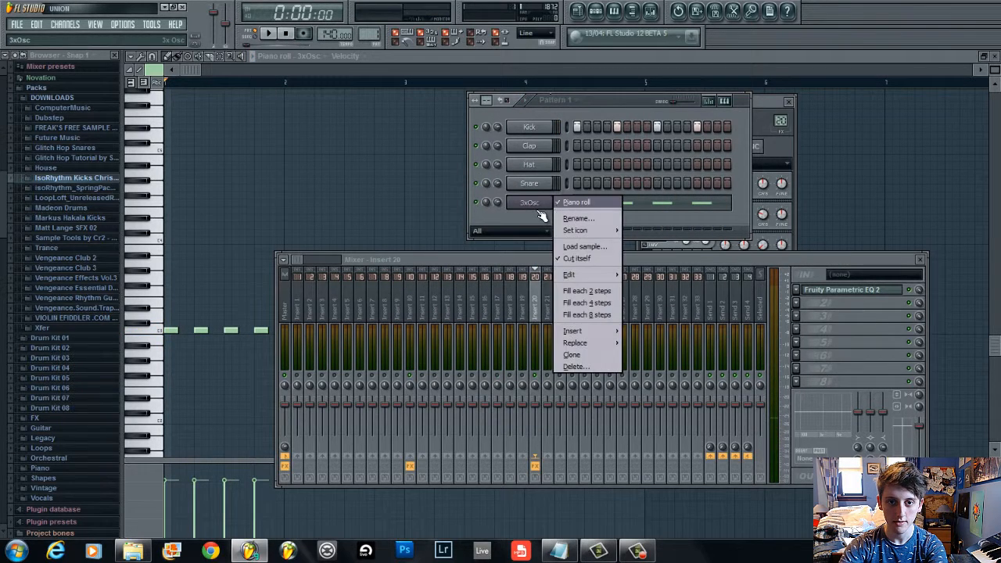
pyautogui.click(540, 214)
pyautogui.click(785, 150)
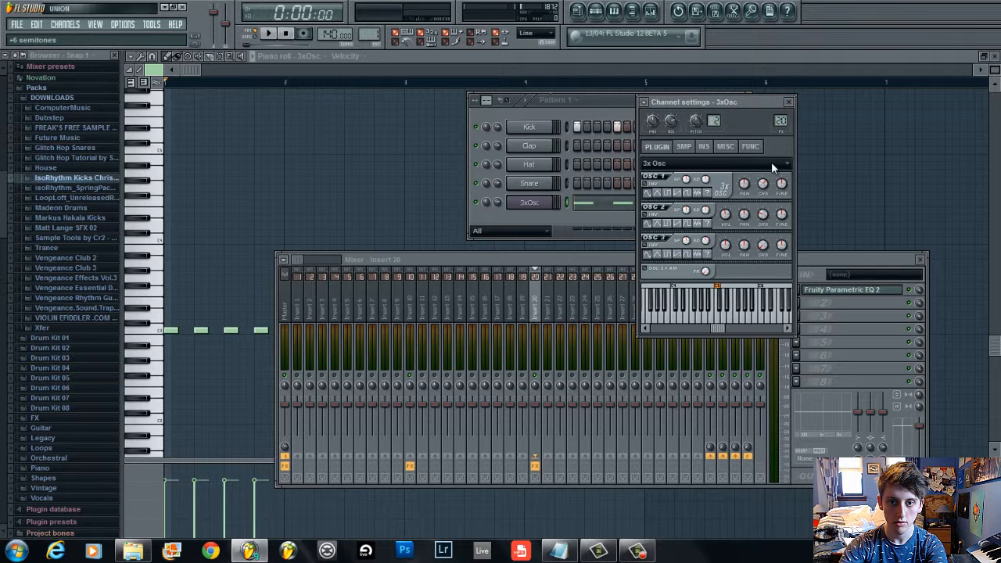
pyautogui.press('space')
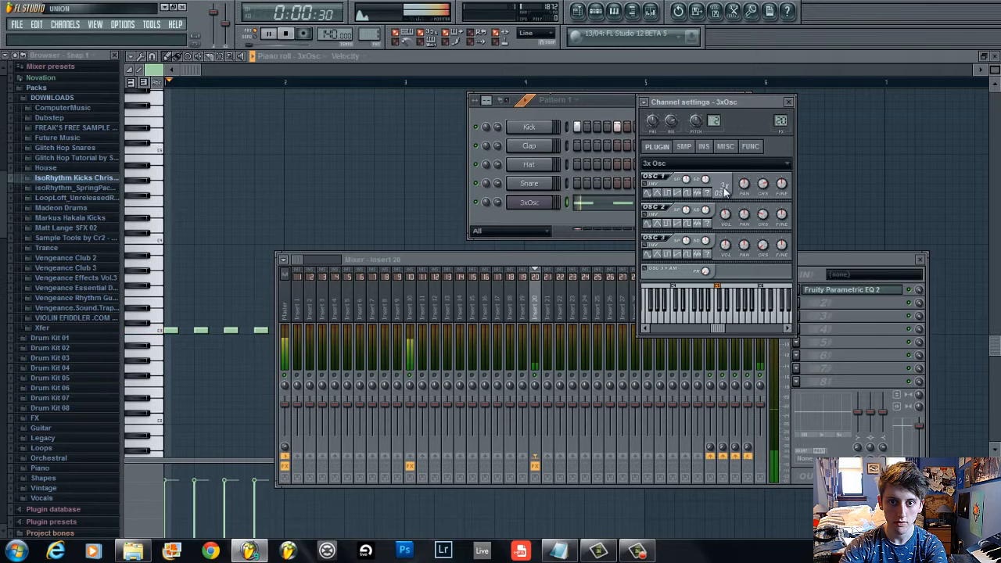
pyautogui.click(614, 99)
pyautogui.press('space')
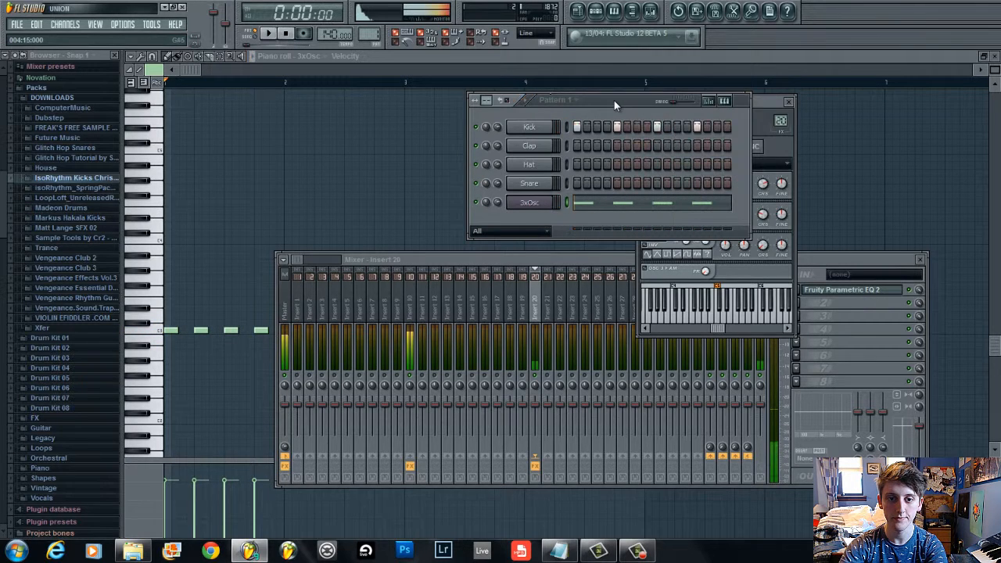
# Select mixer insert 20 and replay the pattern with the channel settings in front
pyautogui.click(540, 381)
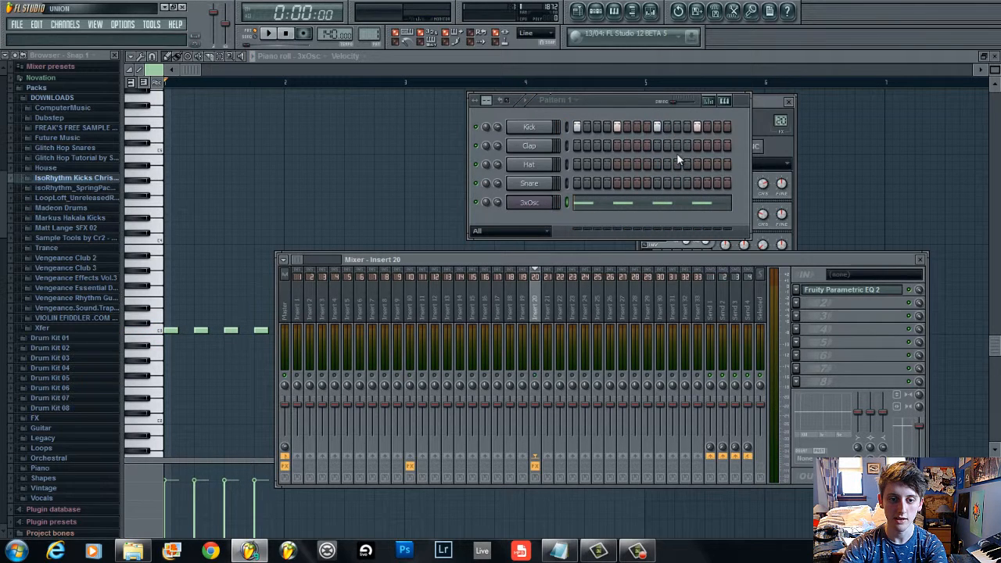
pyautogui.rightClick(537, 372)
pyautogui.click(540, 378)
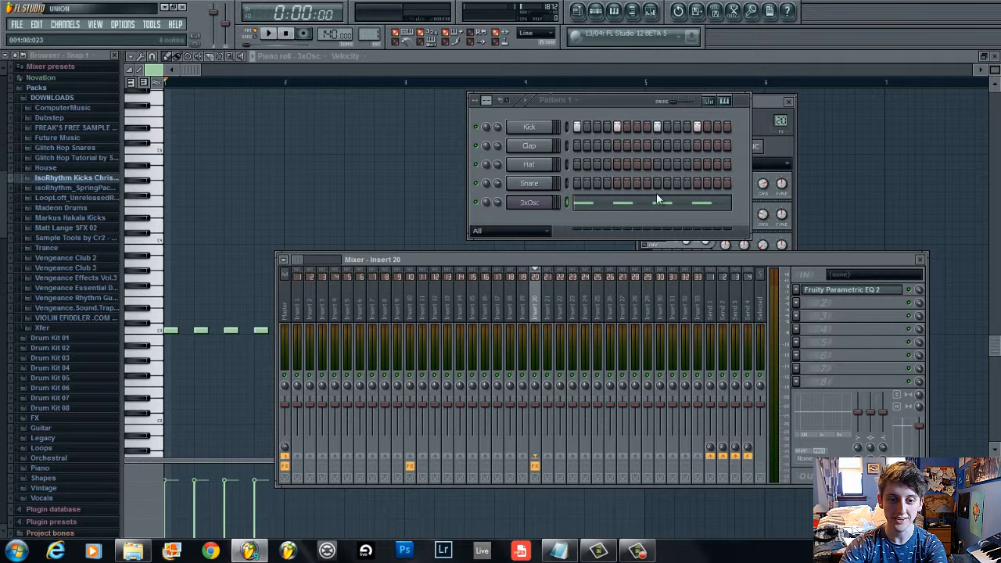
pyautogui.click(620, 117)
pyautogui.click(768, 113)
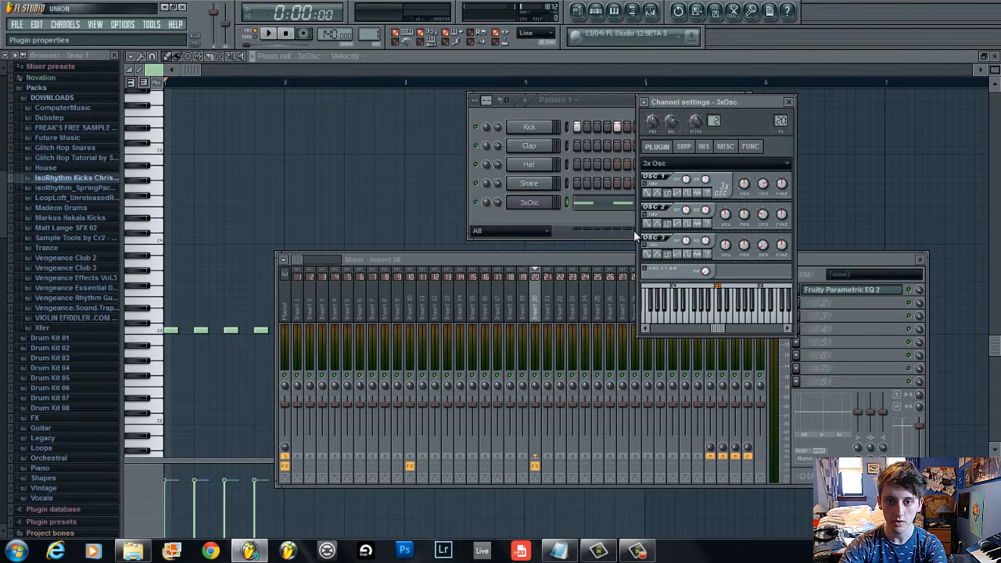
pyautogui.press('space')
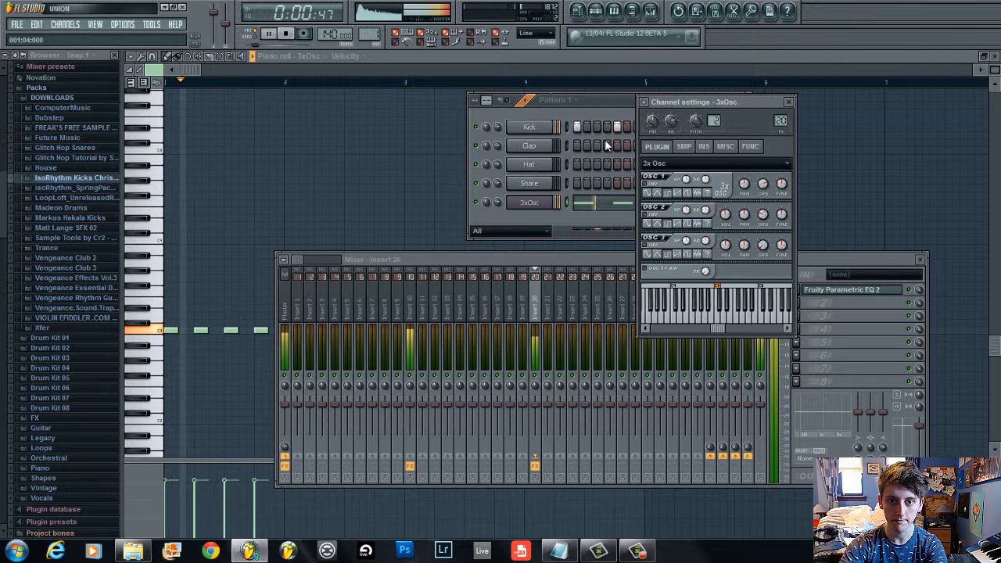
pyautogui.press('space')
pyautogui.click(608, 104)
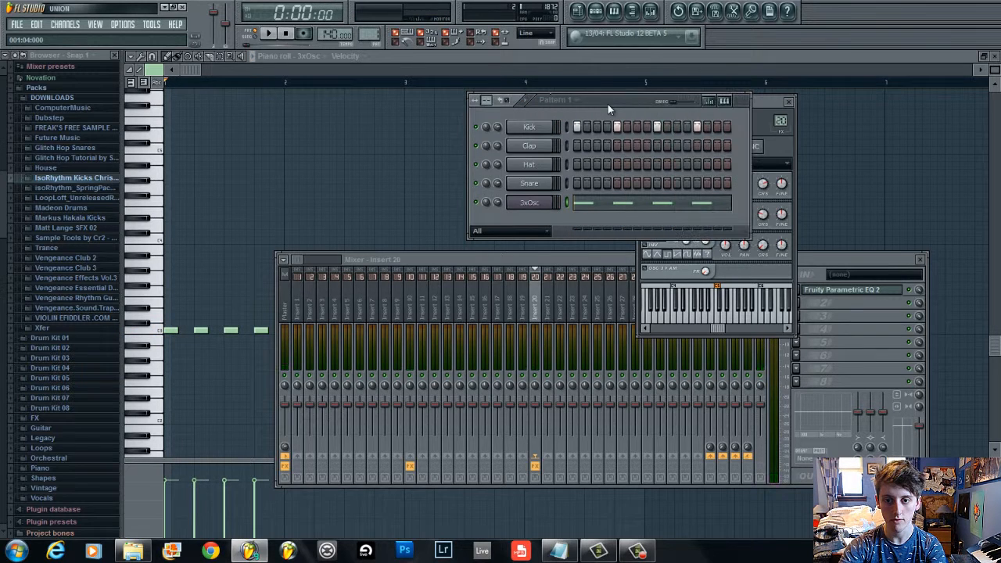
# Open and close insert 20's Parametric EQ 2 while starting and stopping playback
pyautogui.click(910, 319)
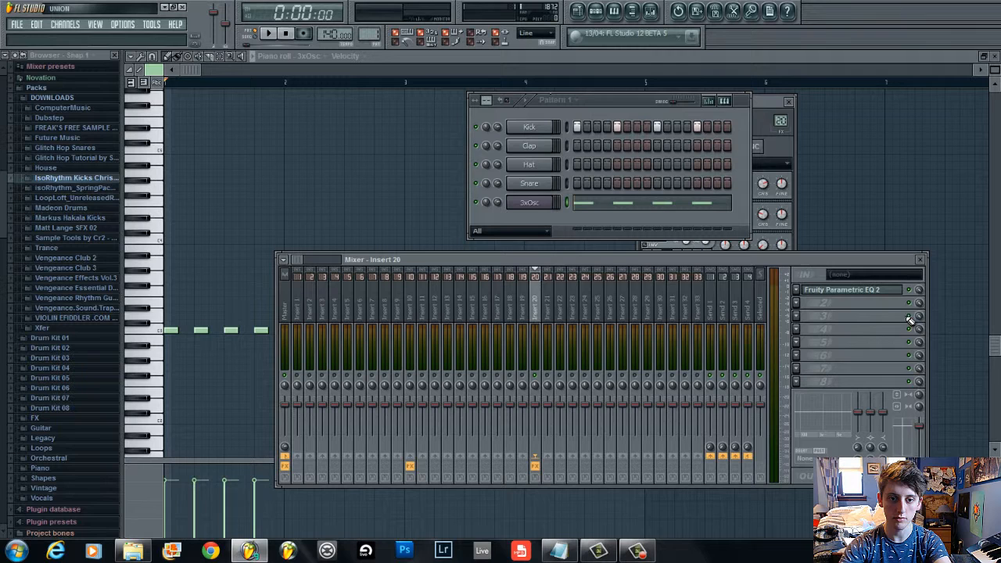
pyautogui.click(862, 290)
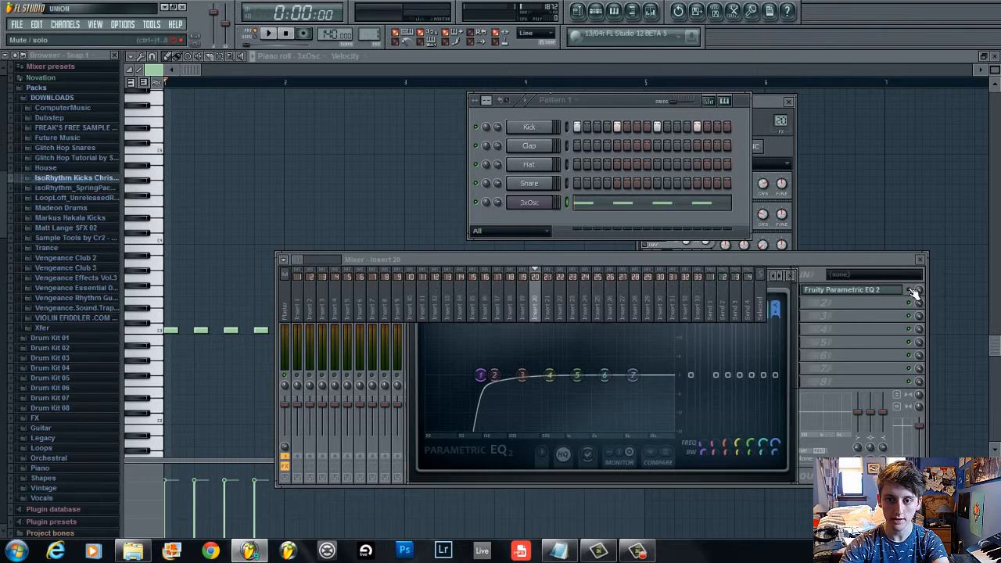
pyautogui.click(663, 346)
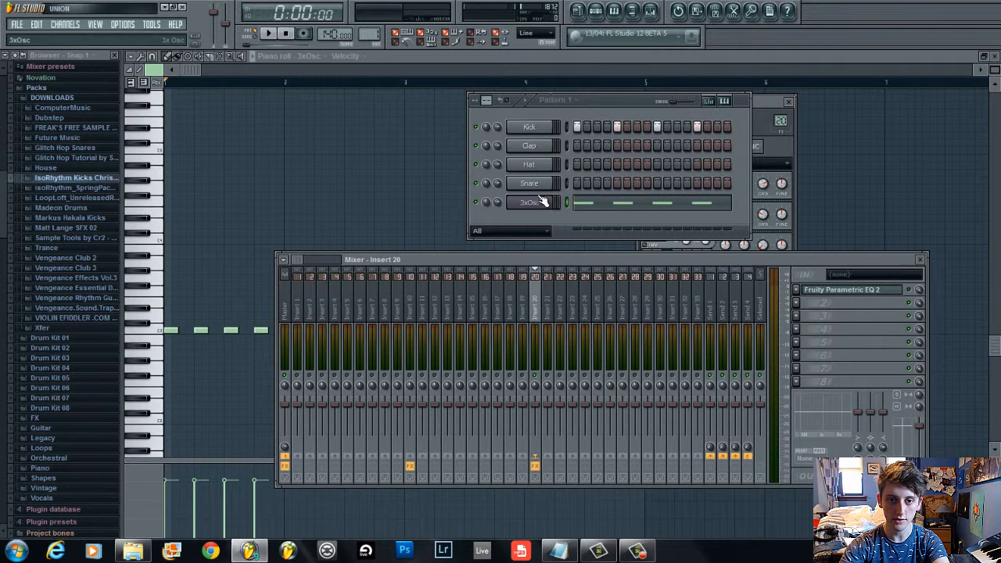
pyautogui.press('space')
pyautogui.click(909, 290)
pyautogui.press('space')
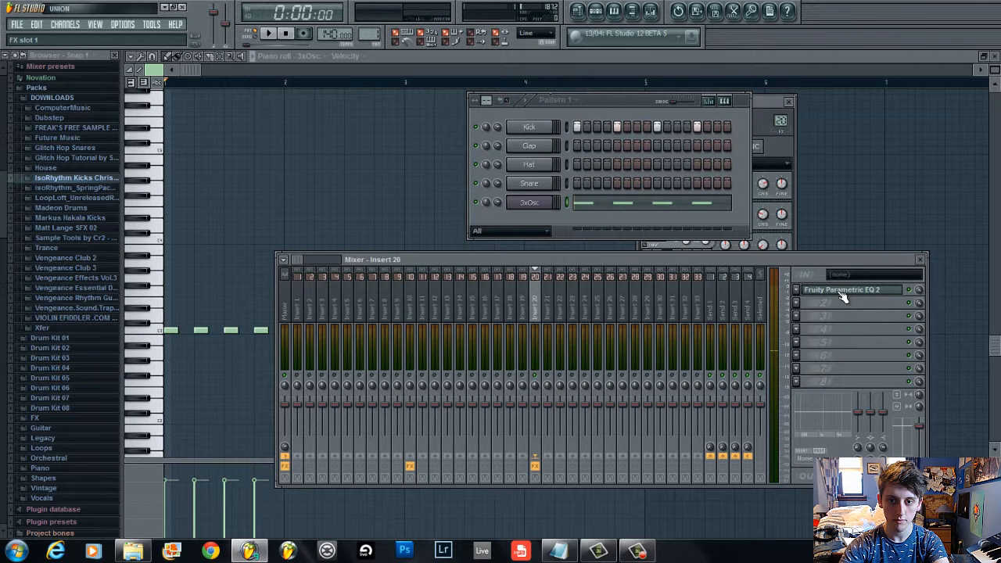
# Reopen insert 20's Parametric EQ 2, pull band 1's cutoff down to the lowest frequency, and play
pyautogui.click(841, 291)
pyautogui.rightClick(477, 376)
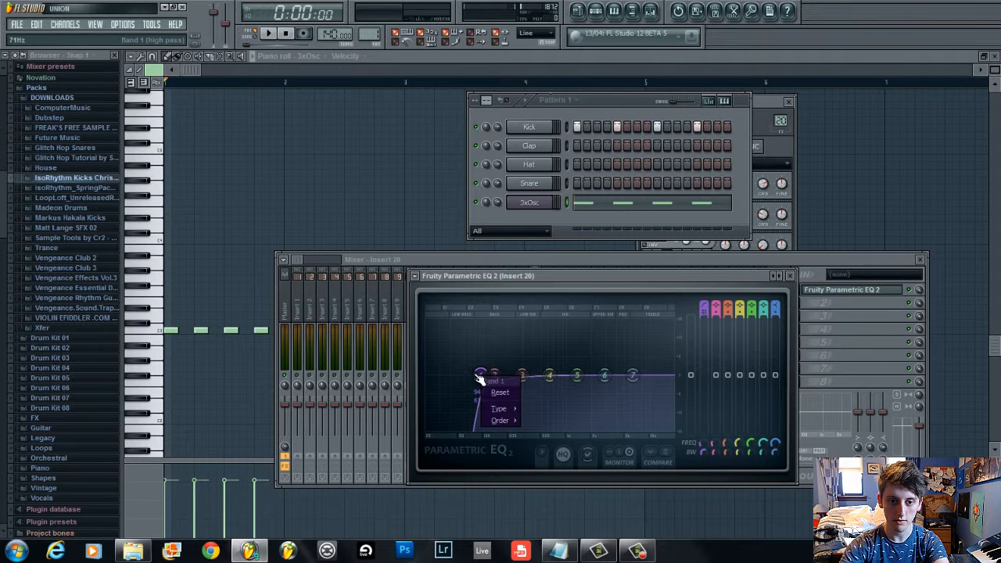
pyautogui.moveTo(481, 378); pyautogui.dragTo(324, 385)
pyautogui.press('space')
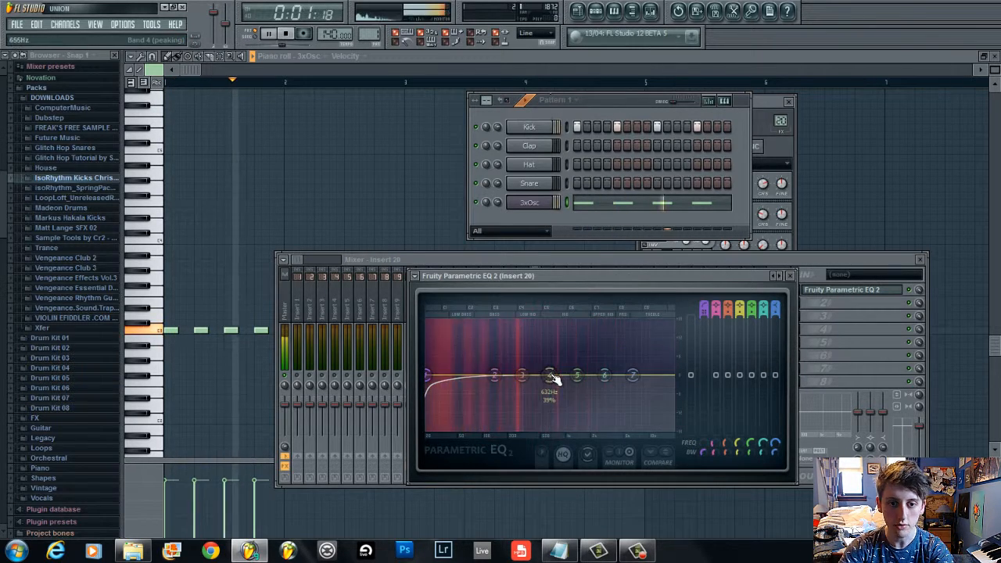
# Bring up the 3xOsc channel settings alongside insert 20's Parametric EQ 2 and play the pattern briefly
pyautogui.press('space')
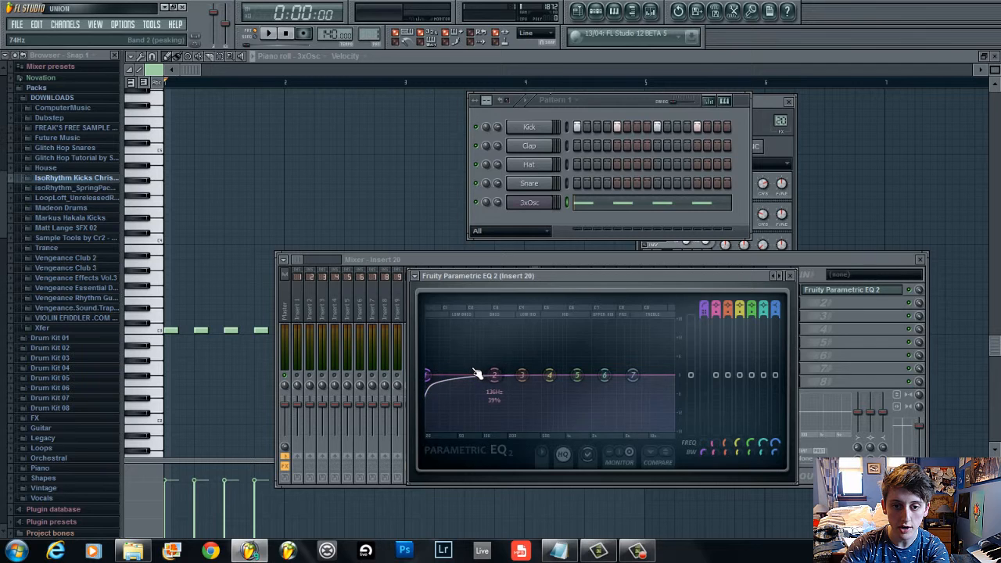
pyautogui.click(768, 144)
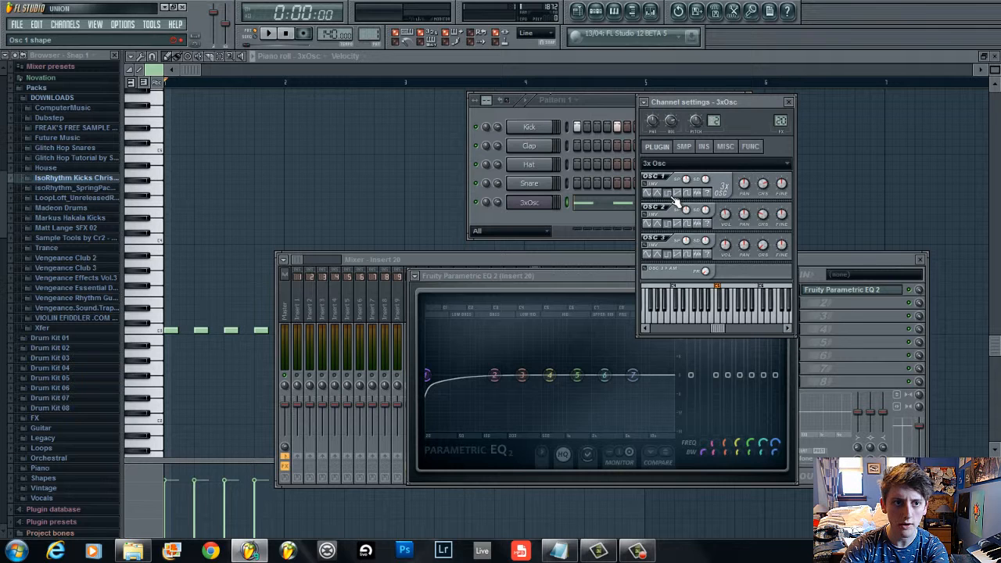
pyautogui.click(568, 278)
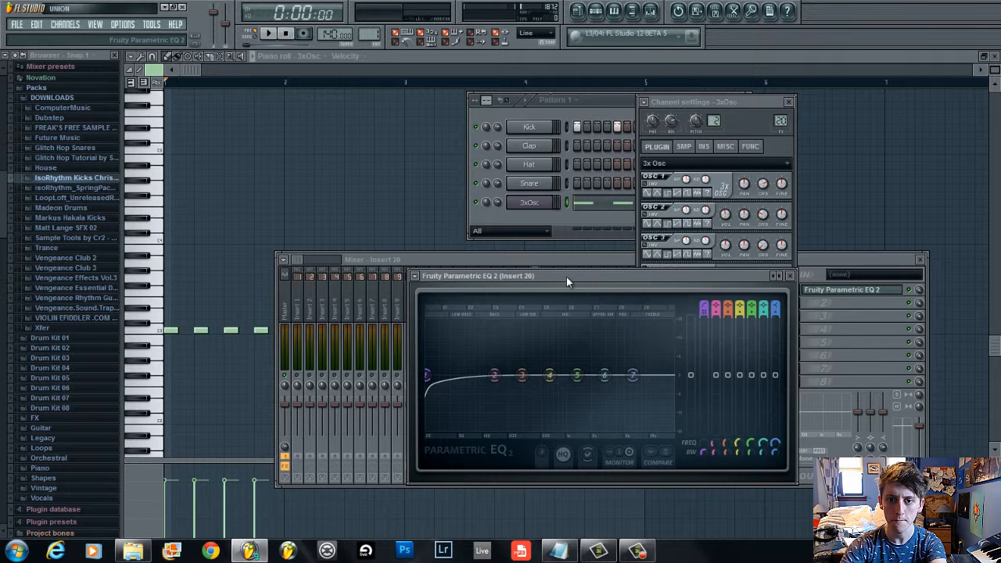
pyautogui.press('space')
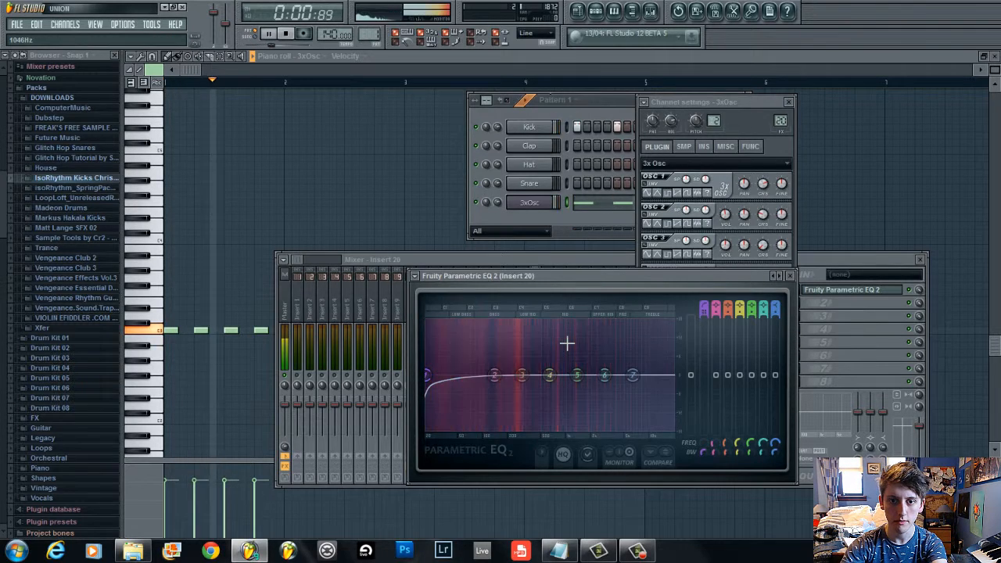
pyautogui.press('space')
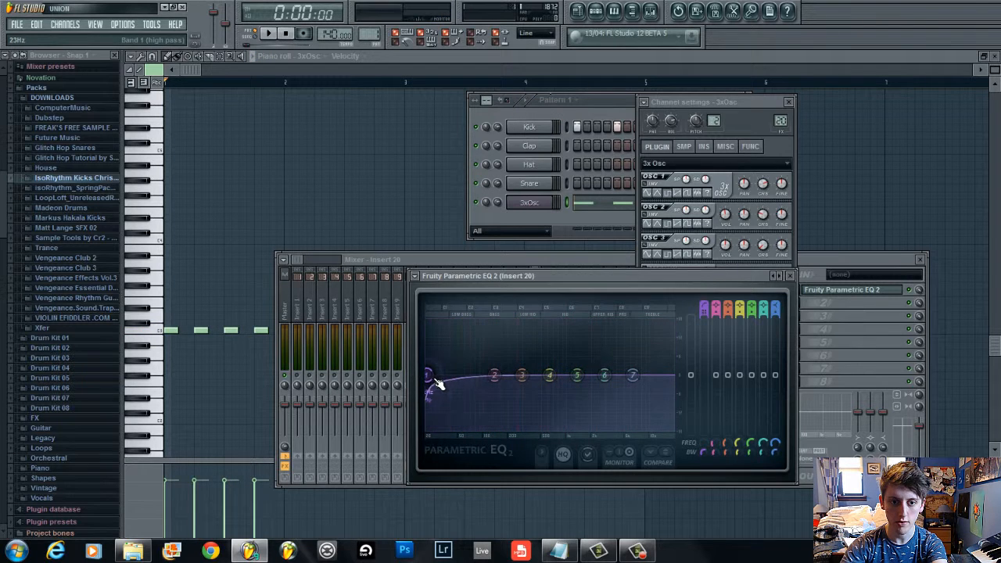
# Solo mixer insert 20 and play the pattern
pyautogui.click(590, 96)
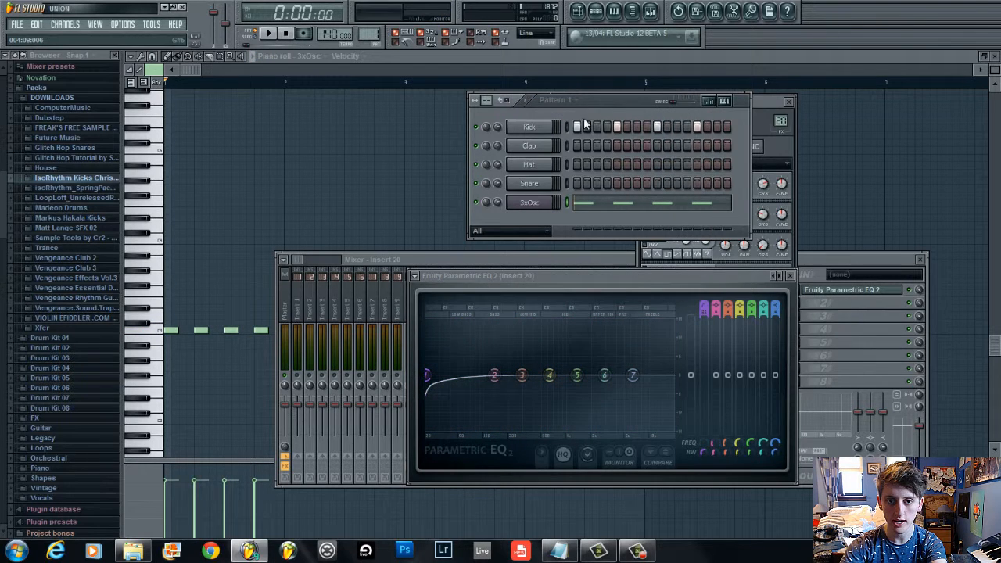
pyautogui.click(402, 256)
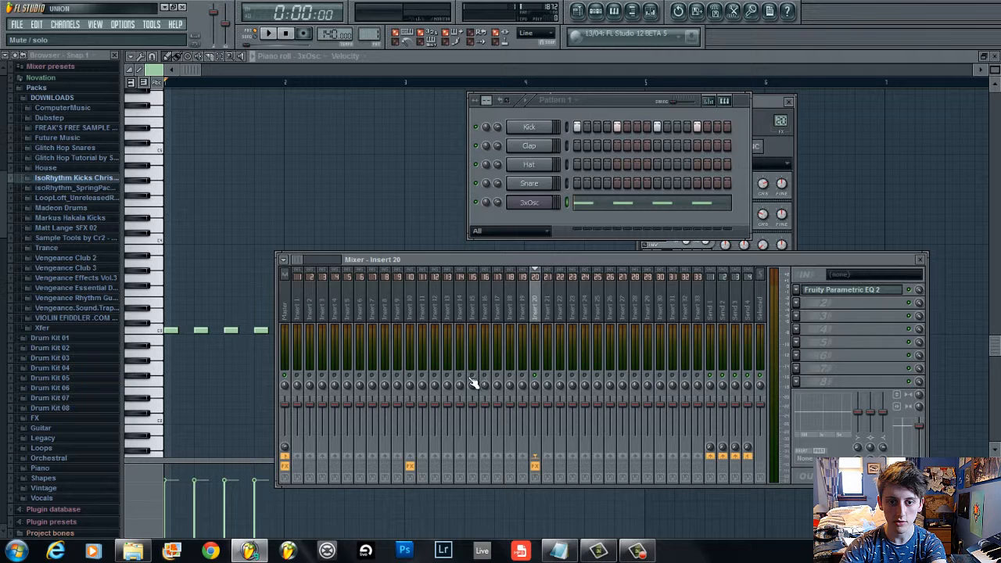
pyautogui.rightClick(536, 382)
pyautogui.press('Escape')
pyautogui.press('space')
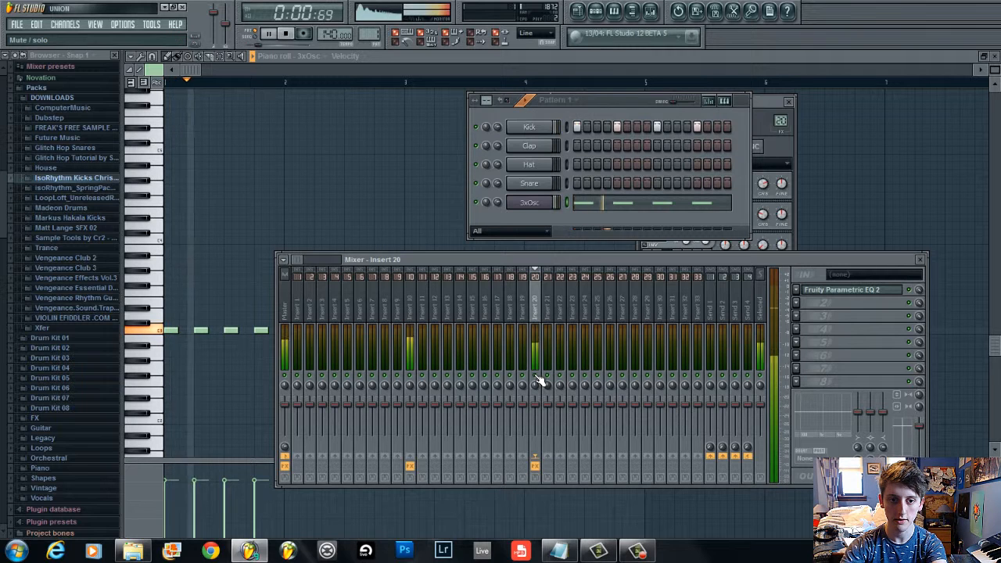
pyautogui.press('space')
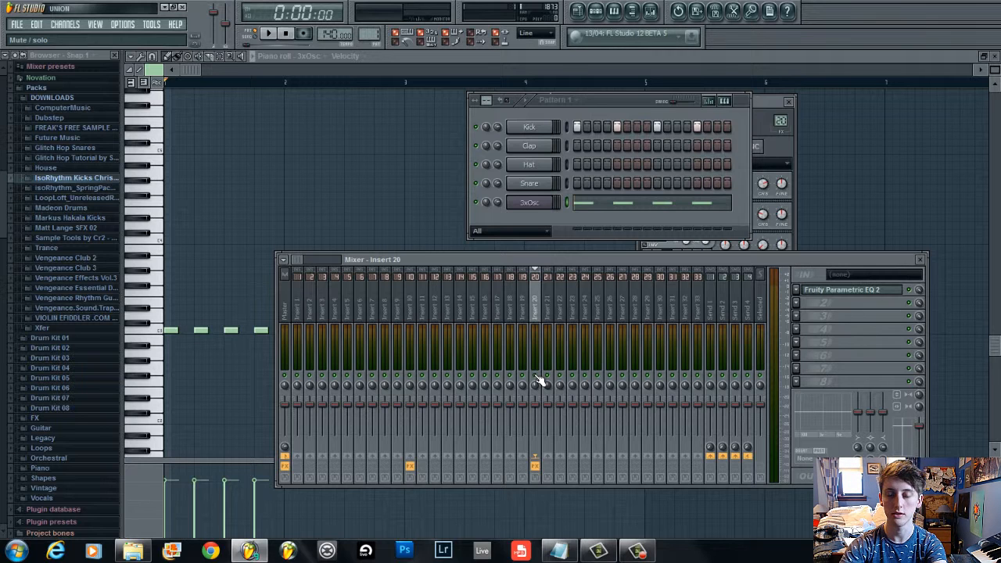
# Reopen insert 20's Parametric EQ 2 with the 3xOsc settings and play the pattern
pyautogui.press('space')
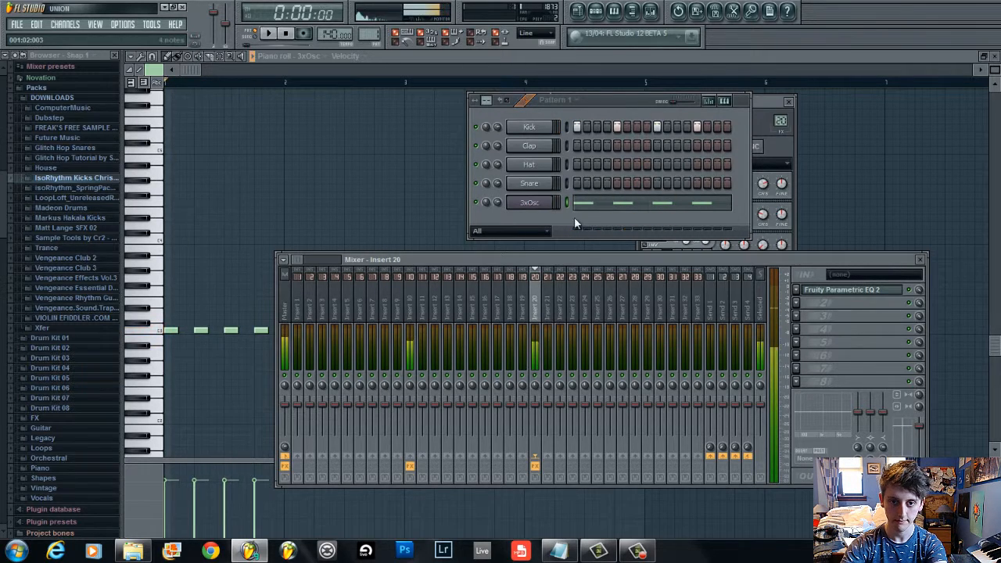
pyautogui.click(535, 208)
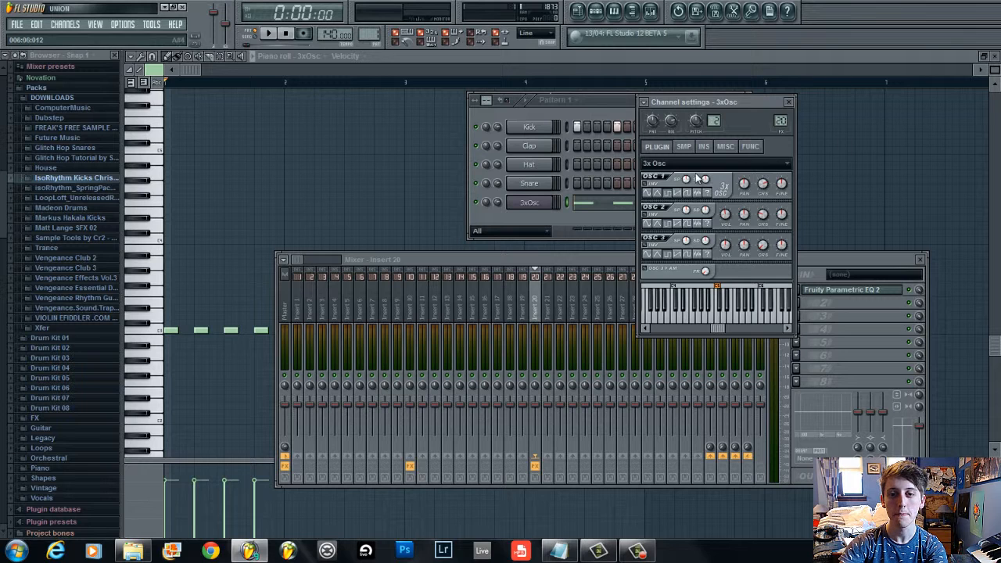
pyautogui.click(853, 290)
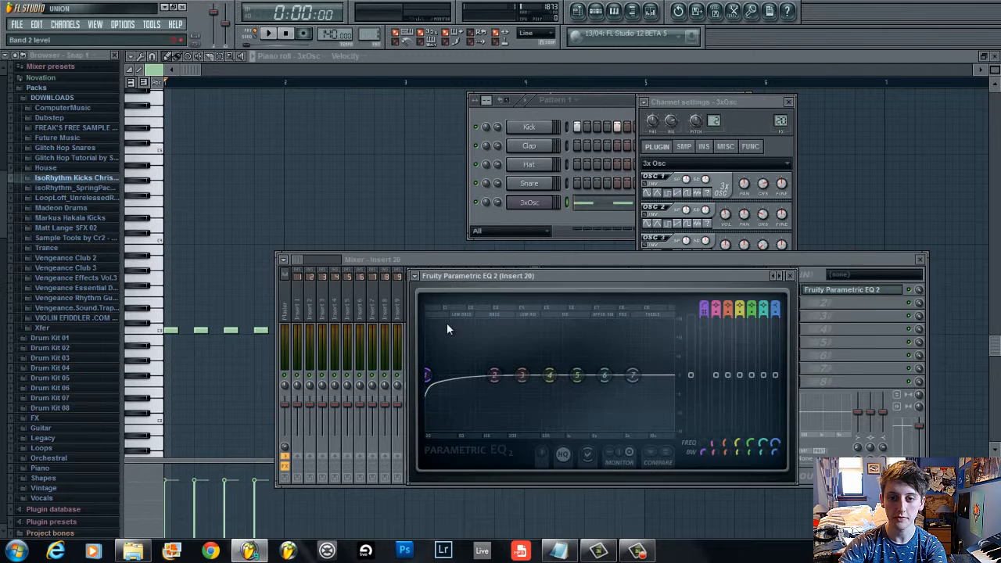
pyautogui.press('space')
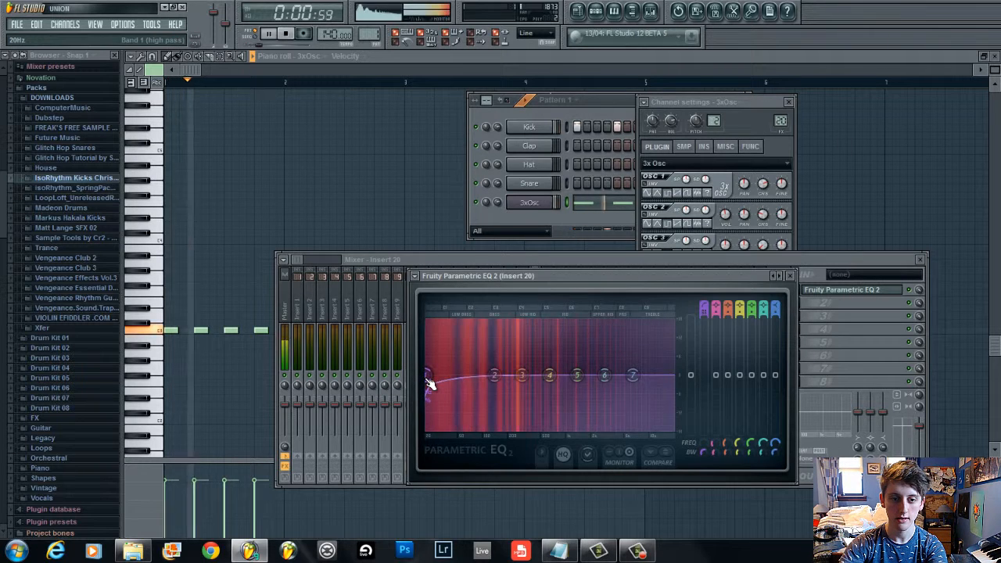
pyautogui.press('space')
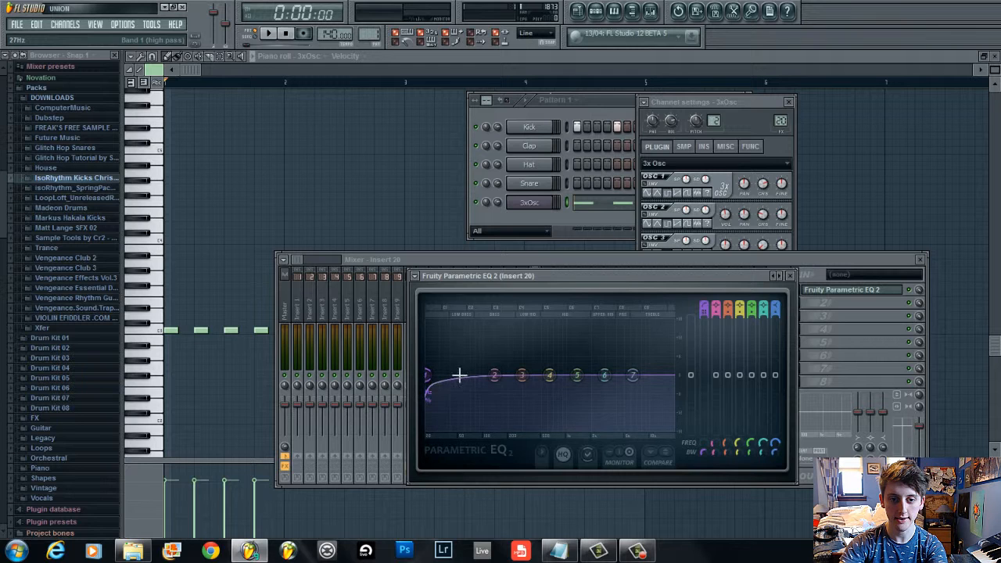
# Reset band 2 of insert 20's EQ and raise band 1's high-pass cutoff, then play
pyautogui.moveTo(494, 376)
pyautogui.mouseDown()
pyautogui.moveTo(497, 416)
pyautogui.moveTo(496, 289)
pyautogui.moveTo(503, 337)
pyautogui.moveTo(490, 373)
pyautogui.mouseUp()
pyautogui.rightClick(491, 373)
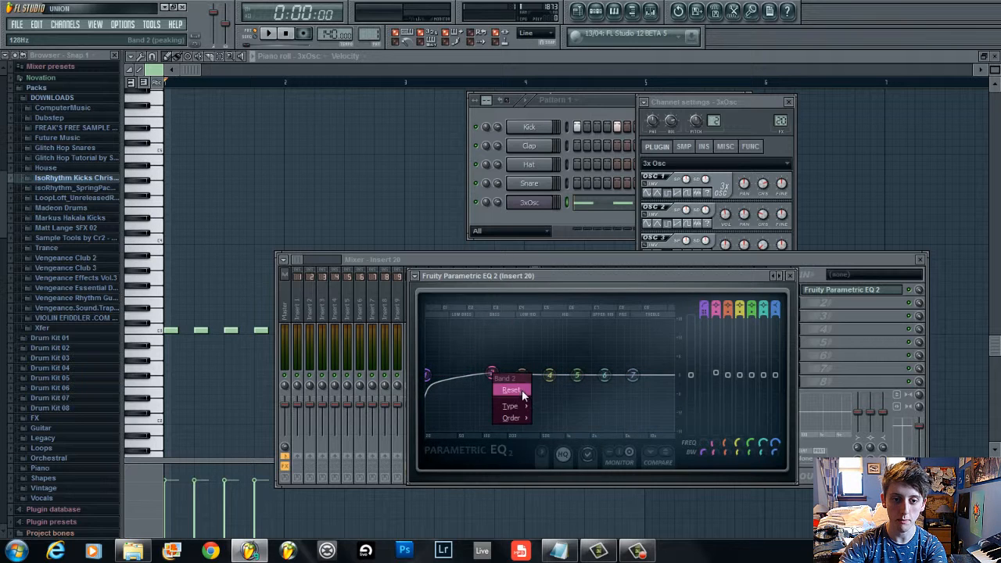
pyautogui.click(524, 396)
pyautogui.press('space')
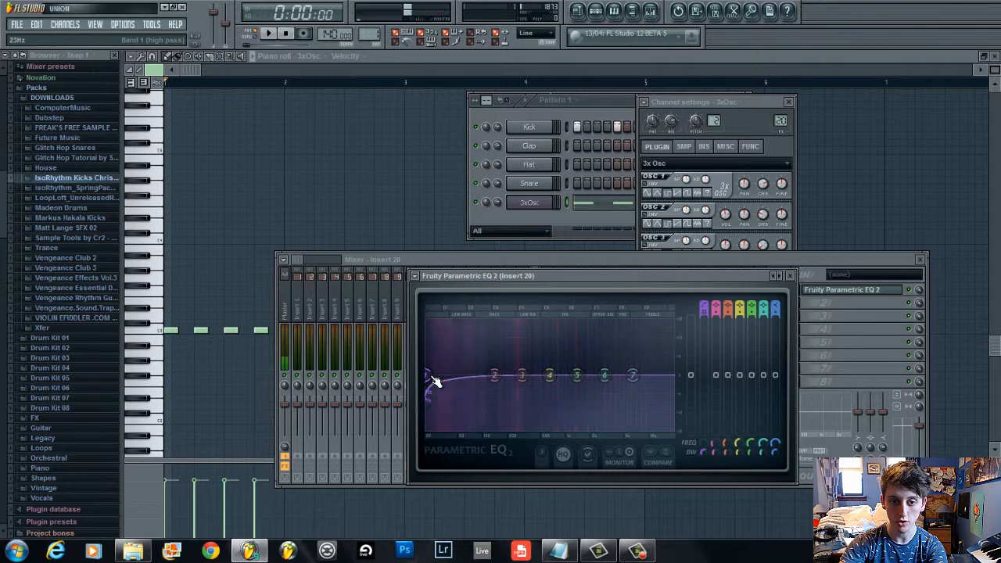
pyautogui.moveTo(451, 373); pyautogui.dragTo(528, 357)
pyautogui.press('space')
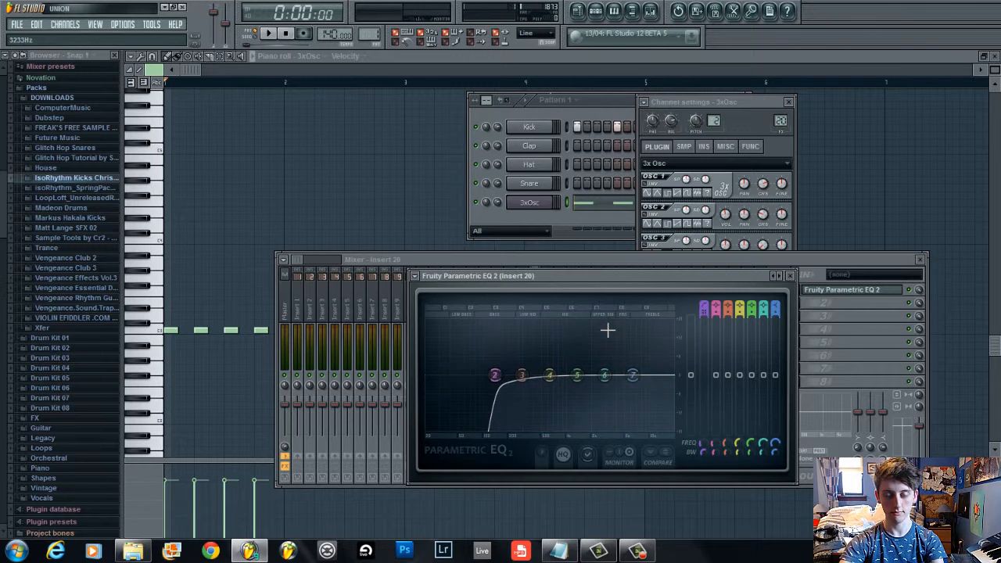
pyautogui.click(529, 127)
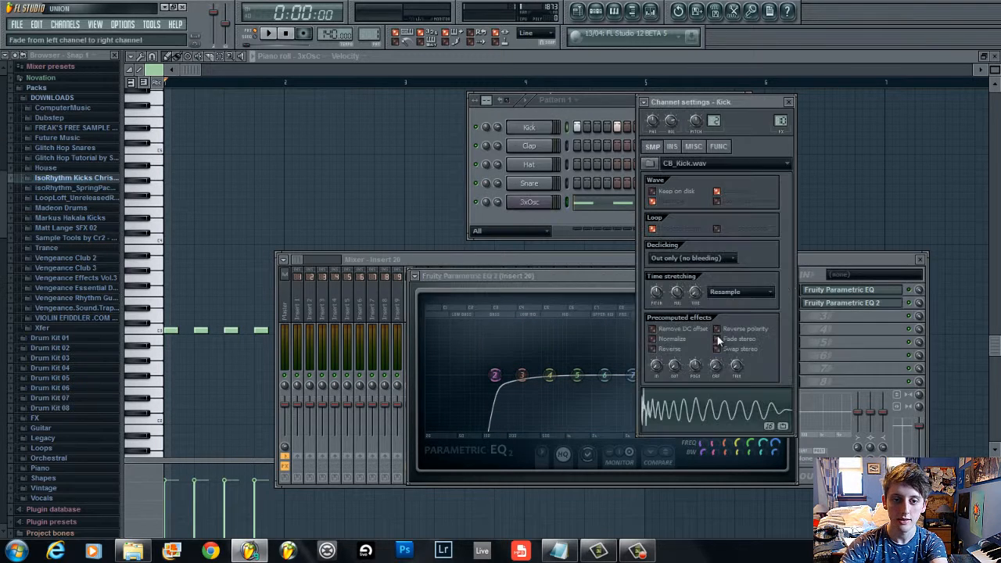
pyautogui.click(868, 305)
pyautogui.press('space')
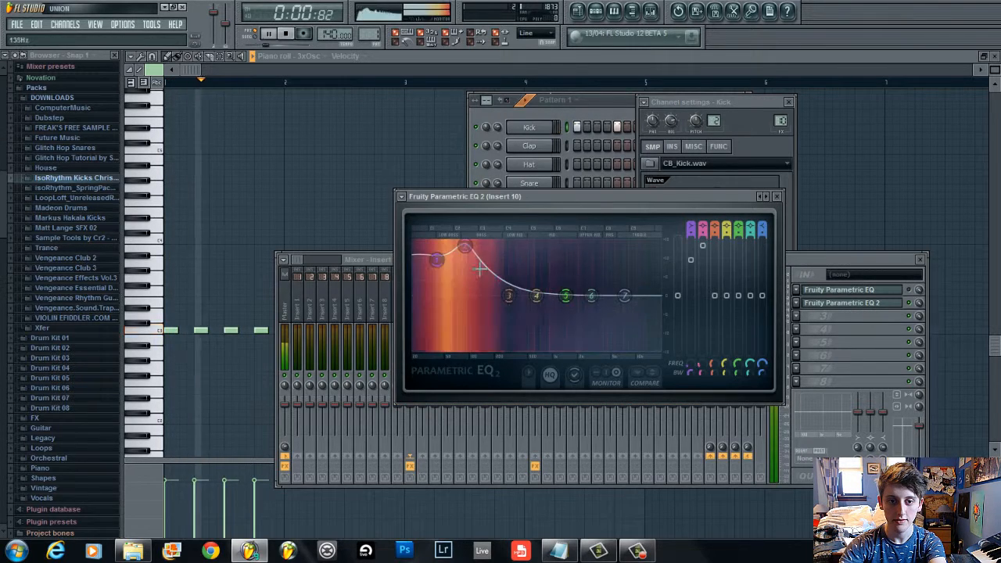
pyautogui.press('space')
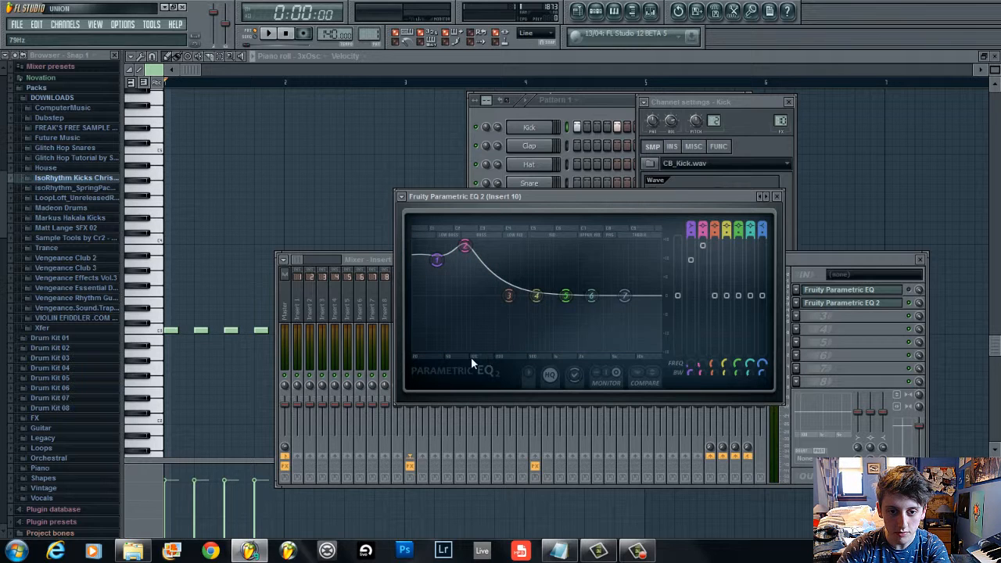
pyautogui.press('space')
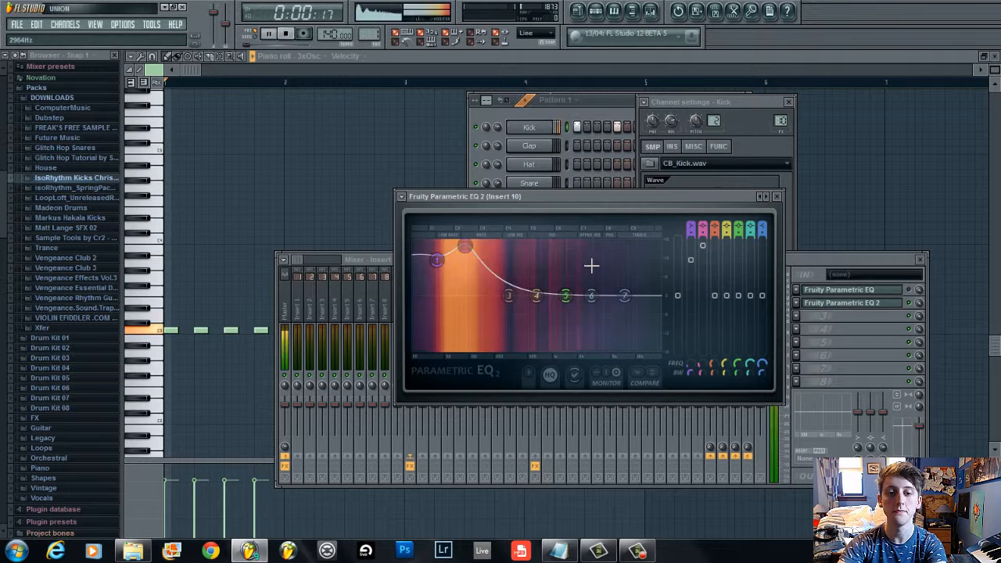
pyautogui.press('space')
# Change band 7 of the kick's EQ to a Low pass type and drag it lower
pyautogui.rightClick(625, 298)
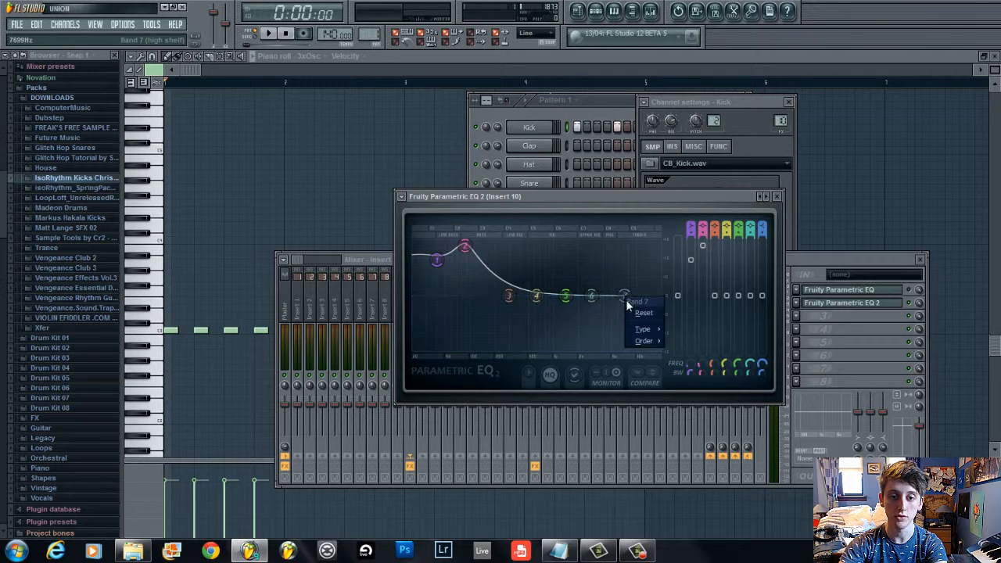
pyautogui.moveTo(643, 329)
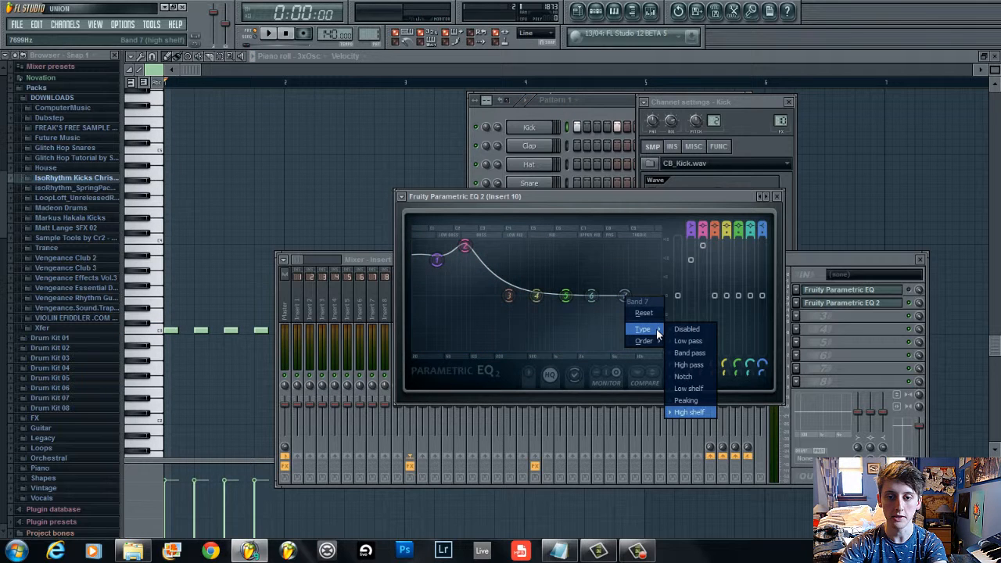
pyautogui.click(704, 342)
pyautogui.moveTo(630, 305); pyautogui.dragTo(569, 300)
# Set band 7's order to Steep 6, pull its cutoff down into the low end, and play
pyautogui.rightClick(573, 300)
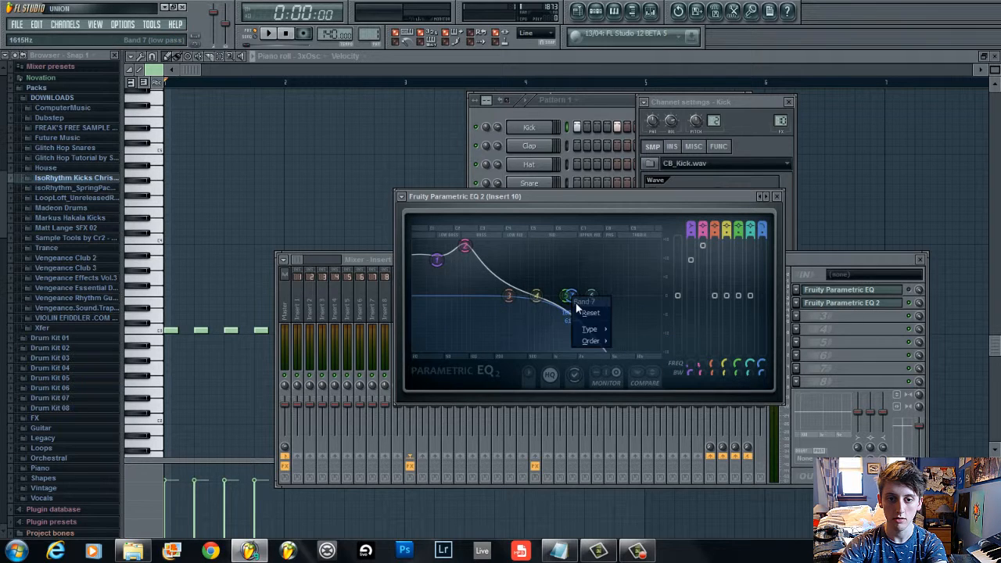
pyautogui.moveTo(593, 341)
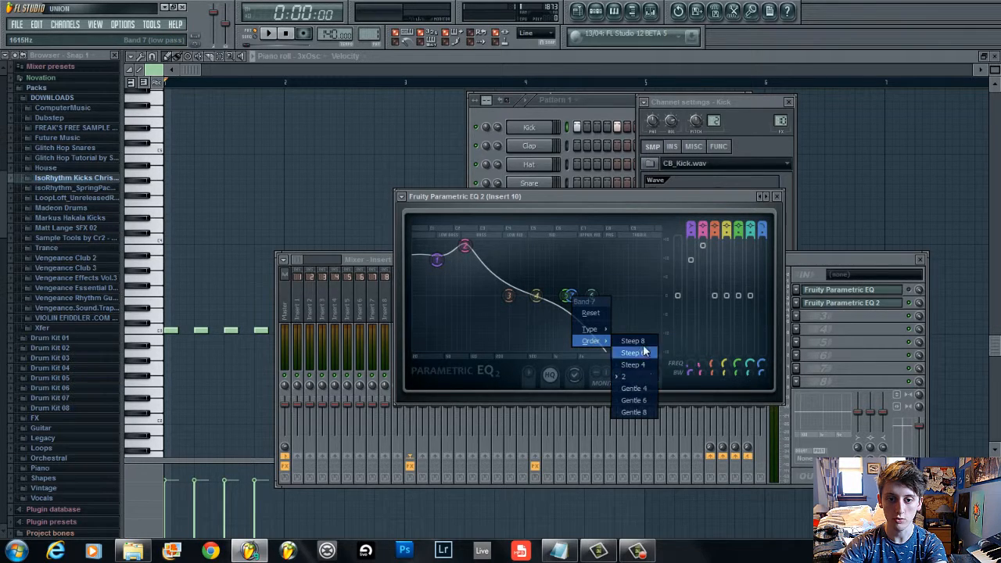
pyautogui.click(644, 352)
pyautogui.moveTo(575, 306); pyautogui.dragTo(475, 313)
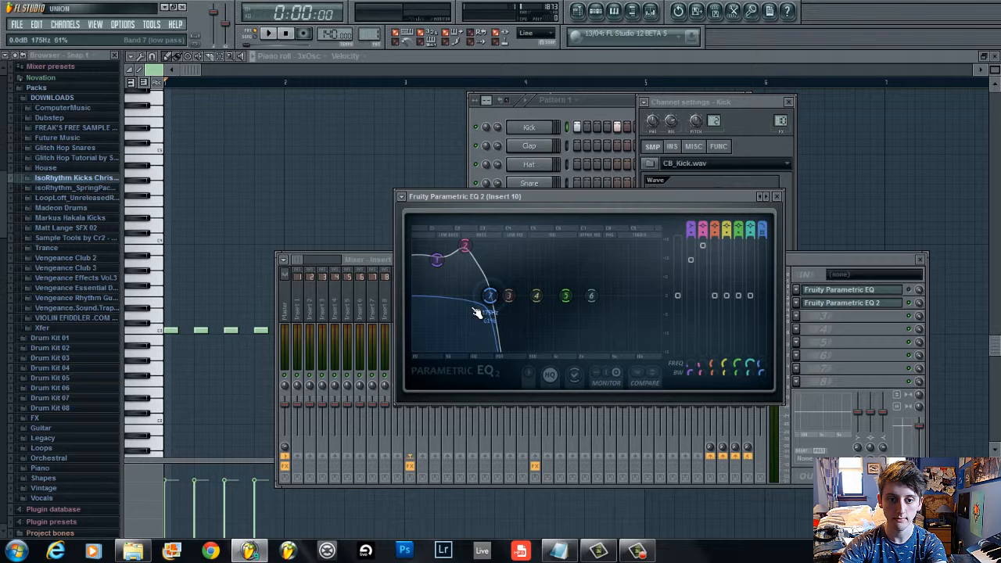
pyautogui.press('space')
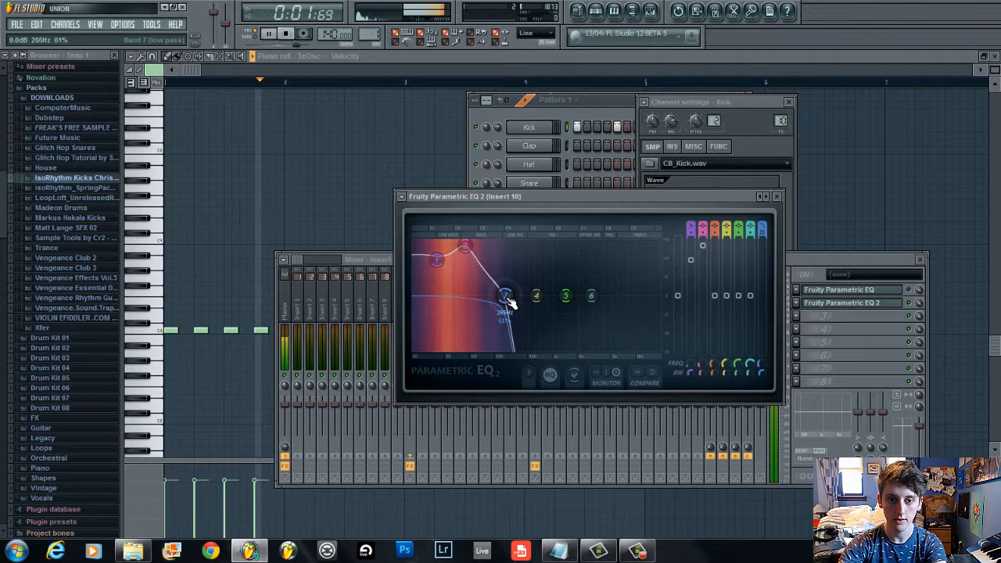
pyautogui.press('space')
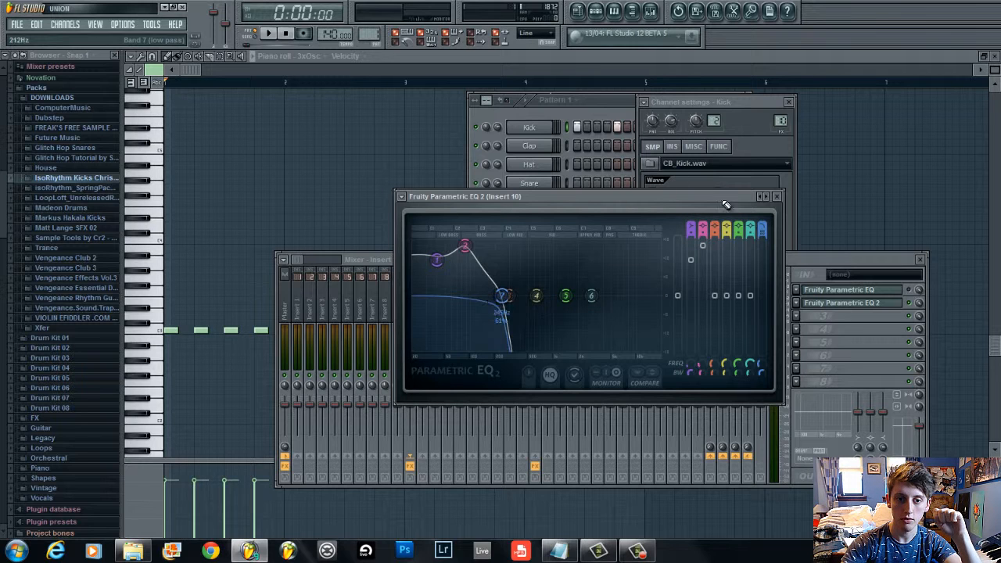
# Close the mixer windows, reopen the channel rack, and replace the 3xOsc channel with the Wasp synth
pyautogui.click(921, 310)
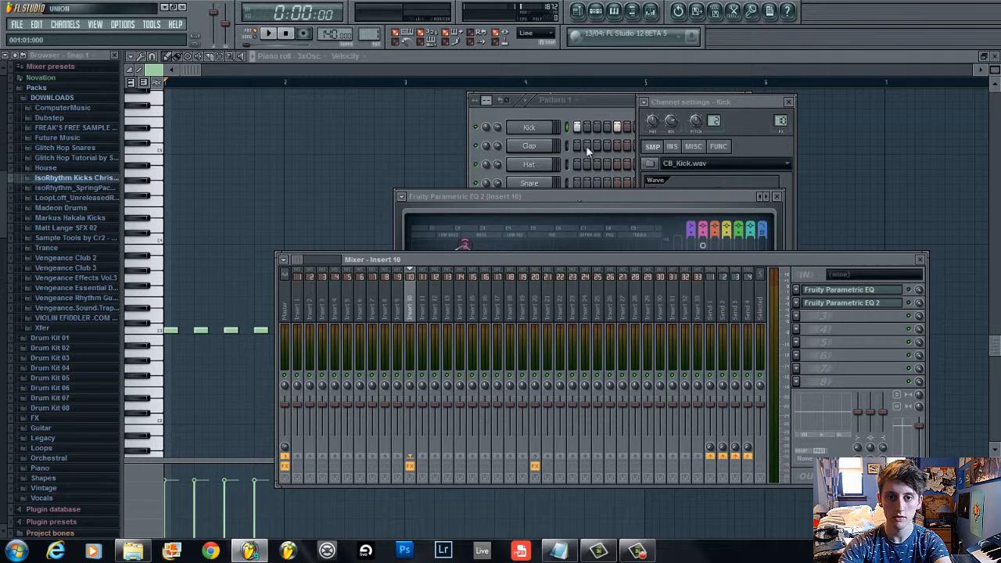
pyautogui.click(615, 92)
pyautogui.rightClick(617, 93)
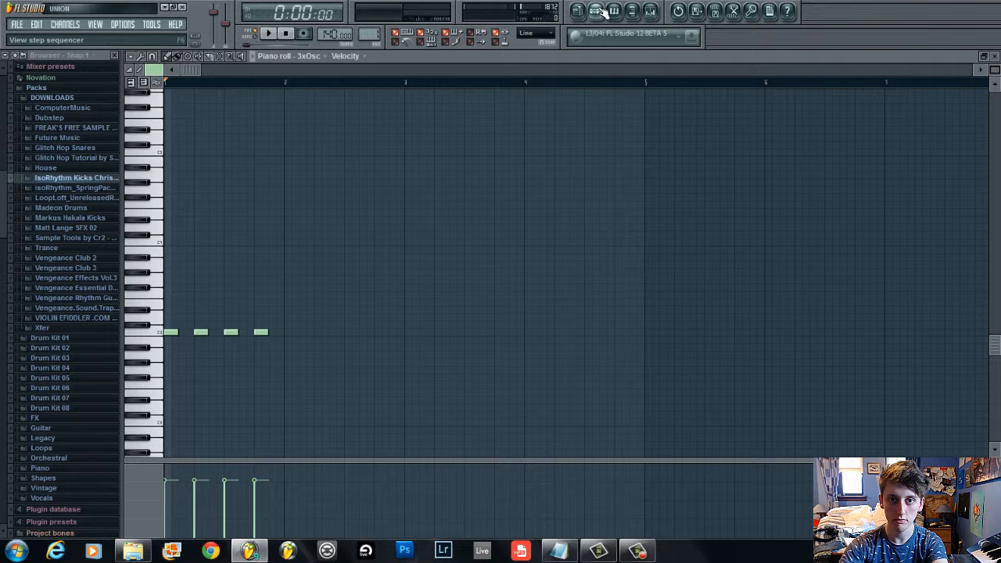
pyautogui.click(597, 11)
pyautogui.rightClick(535, 203)
pyautogui.moveTo(612, 347)
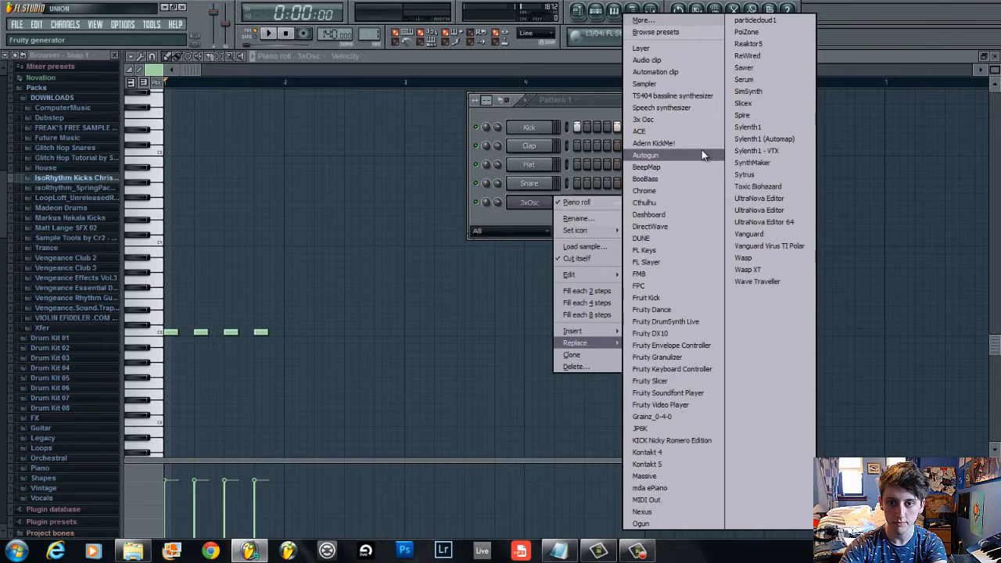
pyautogui.click(779, 258)
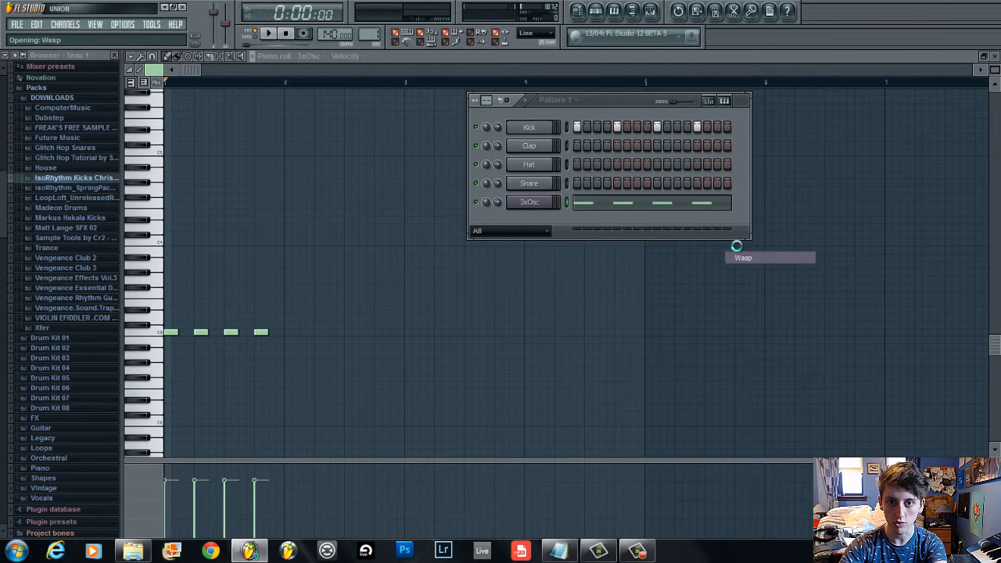
# Reposition the Wasp plugin window and play the pattern
pyautogui.press('space')
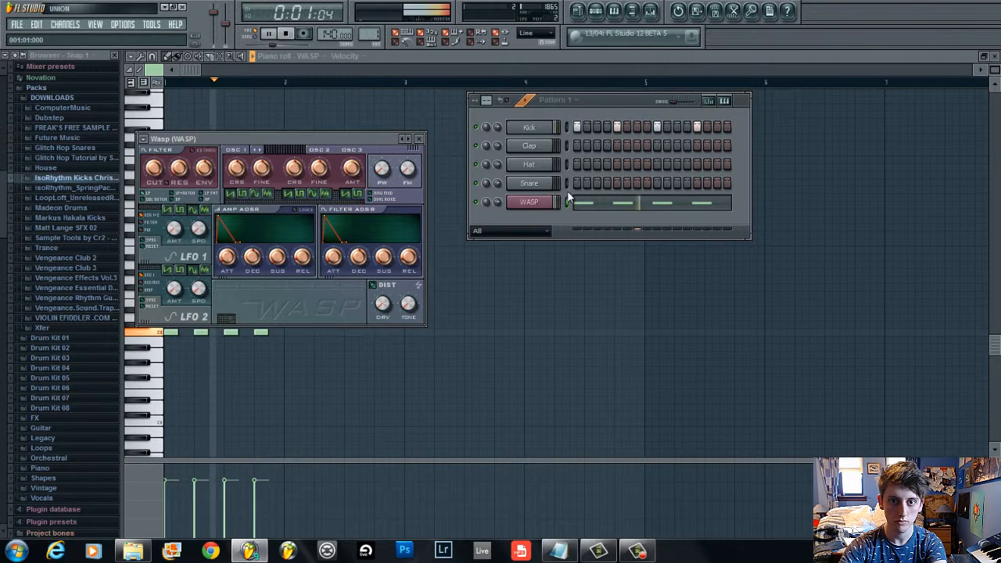
pyautogui.press('space')
pyautogui.moveTo(257, 153); pyautogui.dragTo(275, 156)
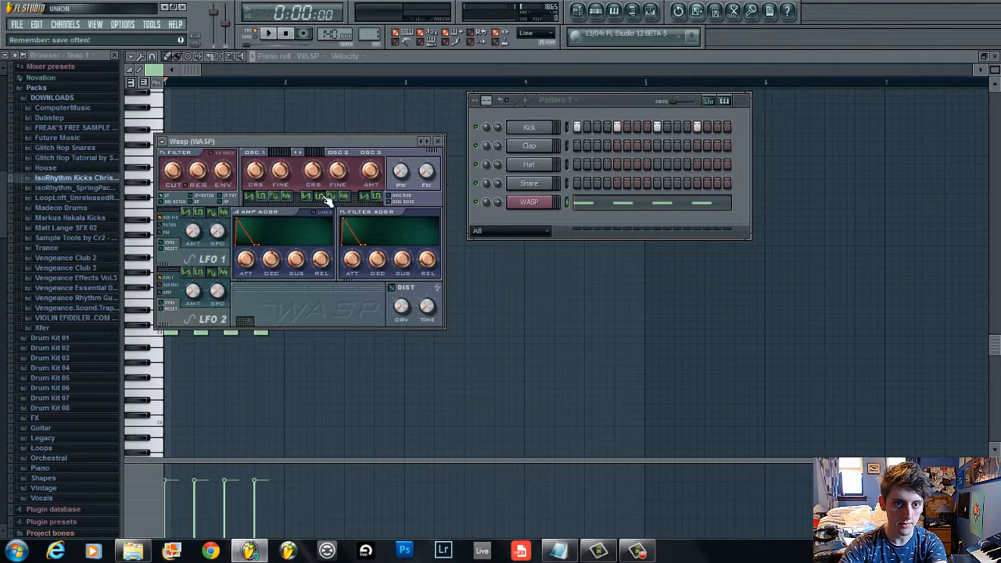
pyautogui.press('space')
pyautogui.press('space')
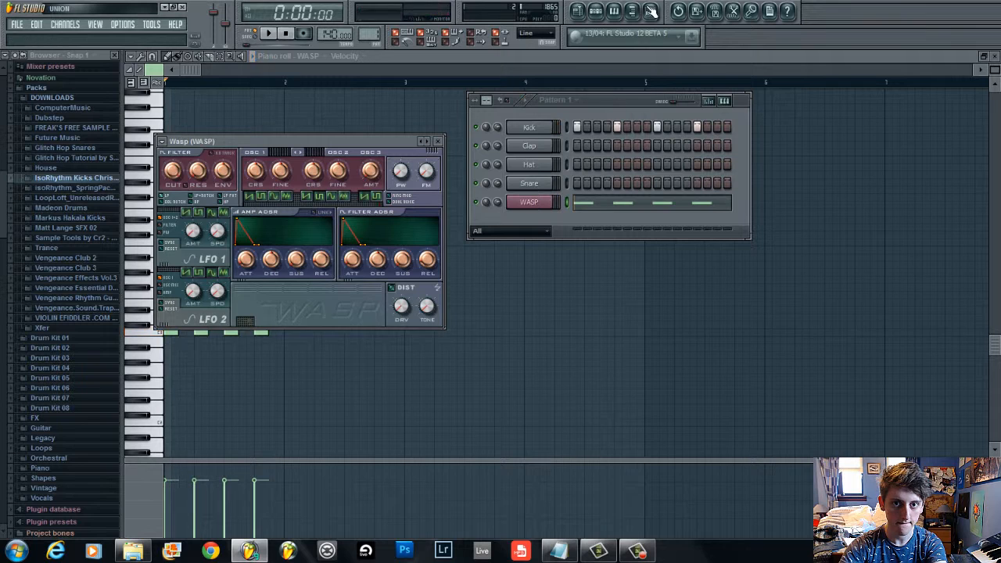
# Delete three of the four Wasp notes in the piano roll, stretch the first note to about one bar, and play
pyautogui.press('F9')
pyautogui.click(583, 206)
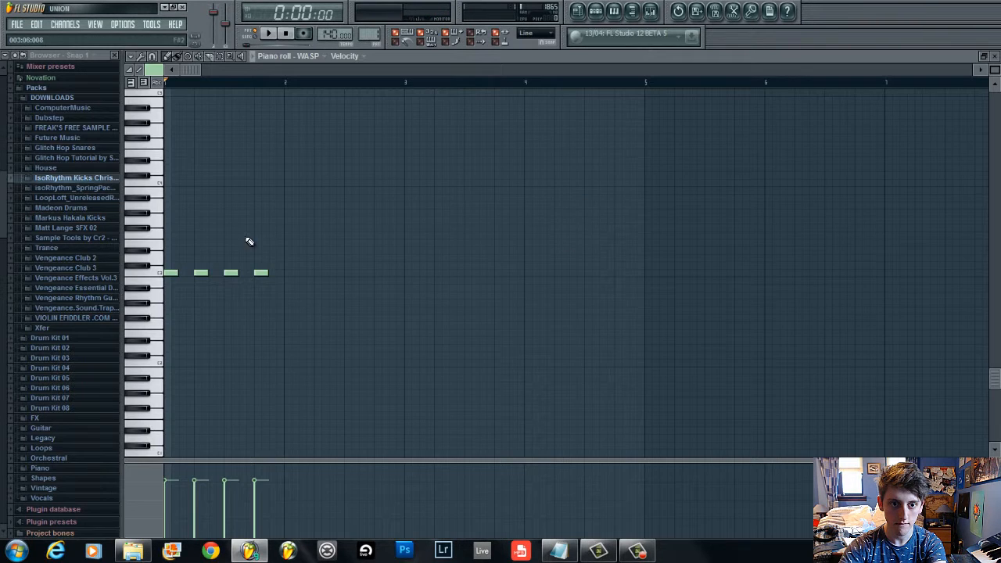
pyautogui.rightClick(231, 273)
pyautogui.rightClick(261, 274)
pyautogui.rightClick(201, 274)
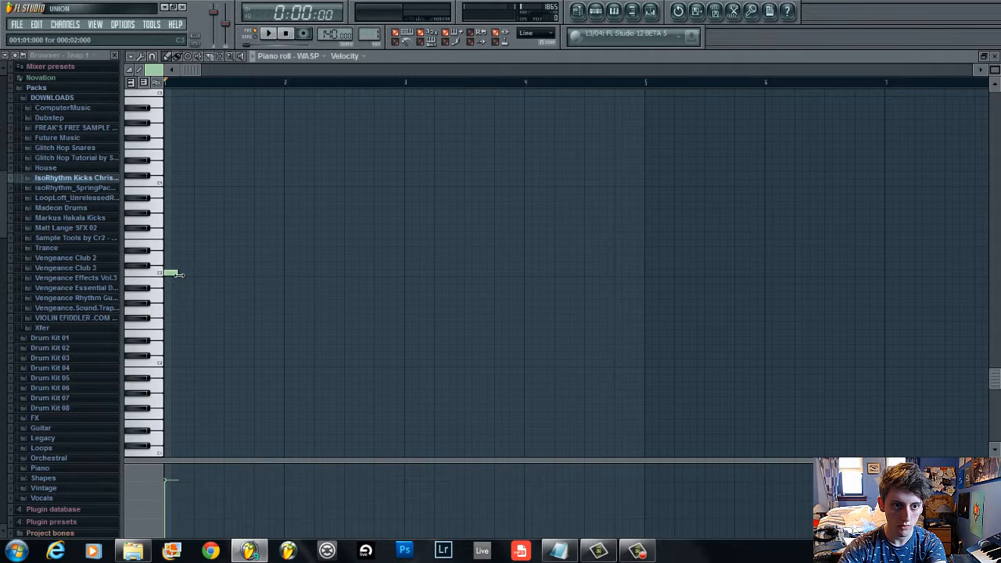
pyautogui.moveTo(176, 274); pyautogui.dragTo(277, 280)
pyautogui.press('space')
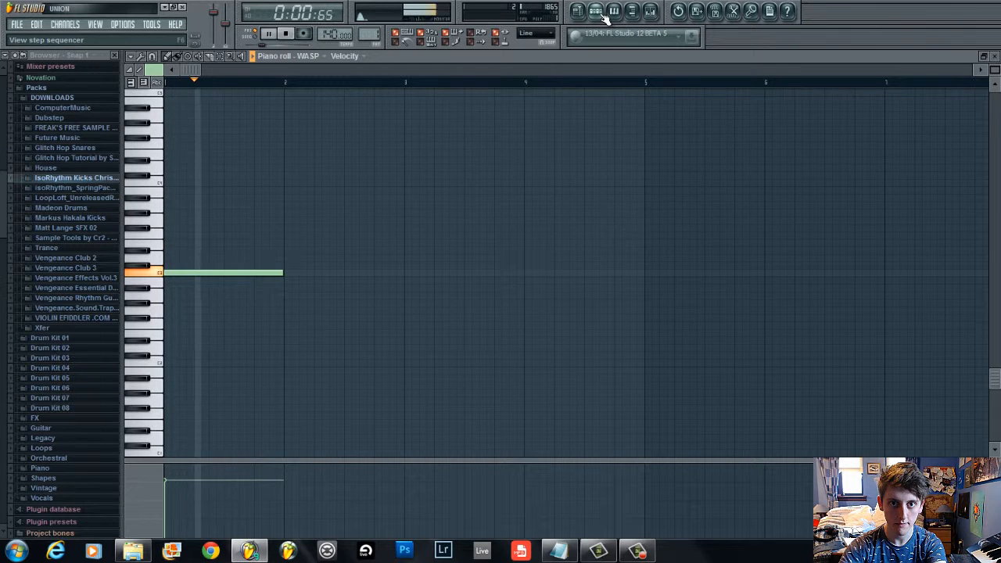
# Open the Wasp channel and raise the amp envelope's release, playing the pattern to hear it
pyautogui.press('F6')
pyautogui.click(532, 204)
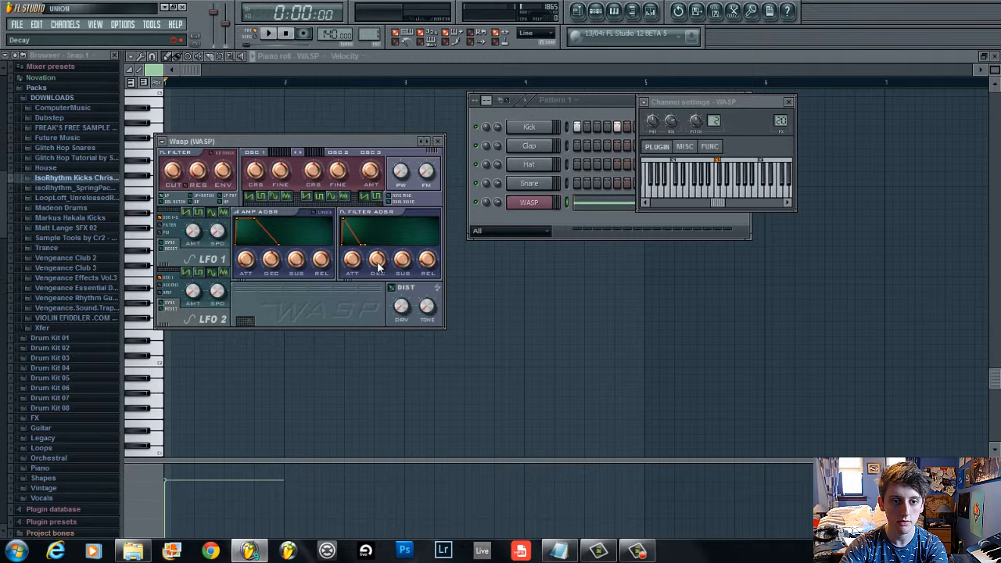
pyautogui.press('space')
pyautogui.press('space')
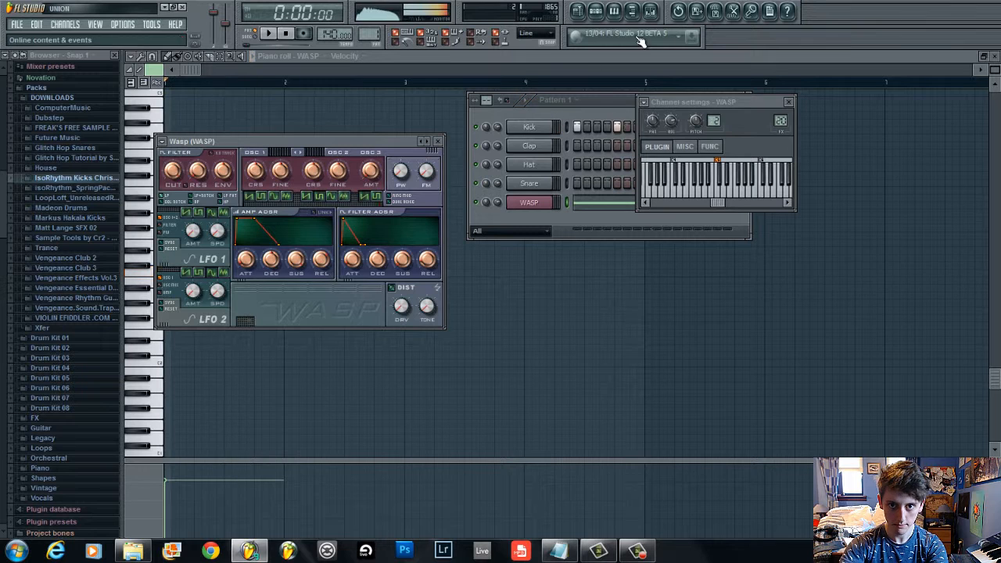
pyautogui.press('F9')
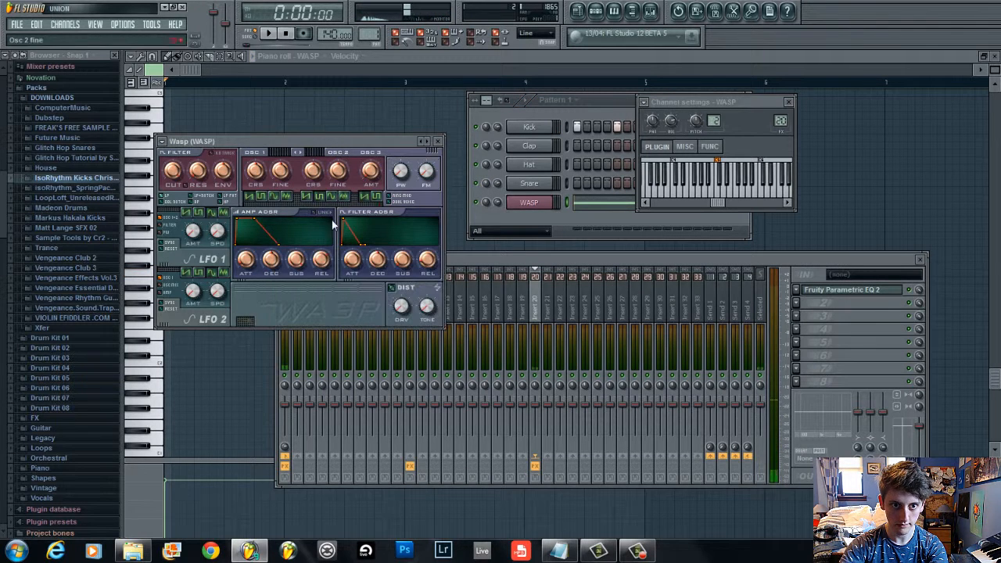
pyautogui.moveTo(323, 258); pyautogui.dragTo(323, 261)
pyautogui.press('space')
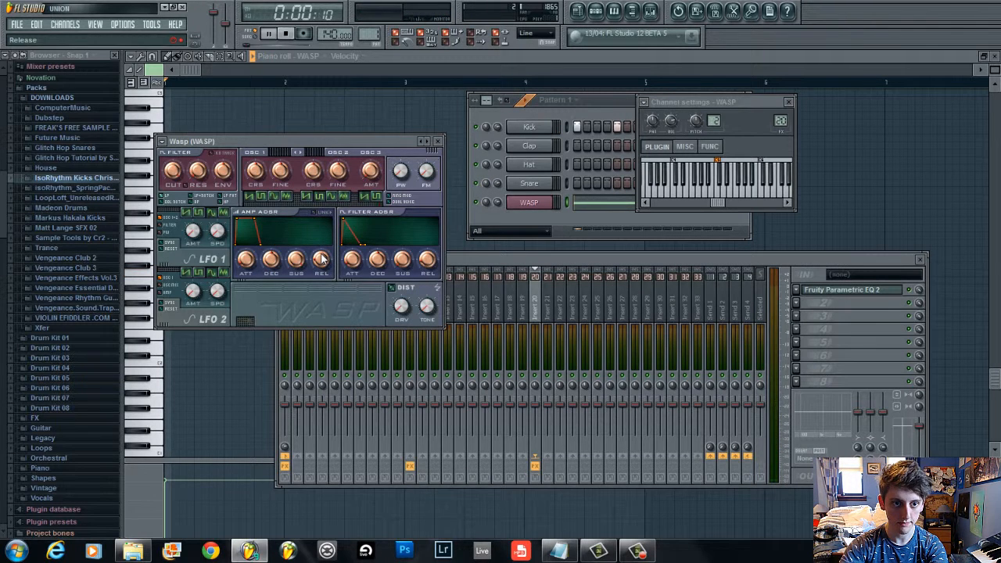
pyautogui.press('space')
# Open the Parametric EQ 2 on the Wasp's insert 20 and nudge band 2 slightly, playing to compare
pyautogui.click(621, 101)
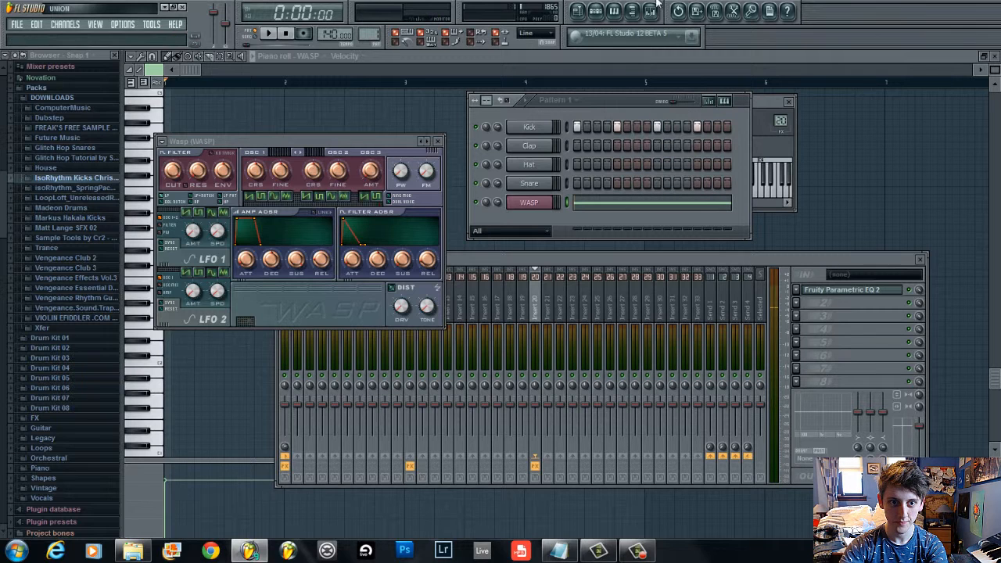
pyautogui.click(777, 301)
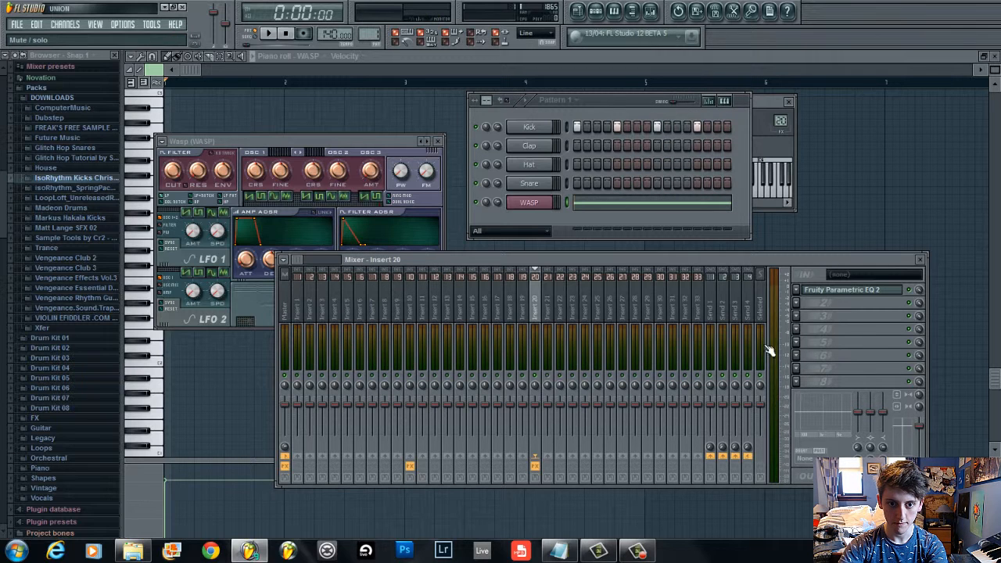
pyautogui.click(855, 297)
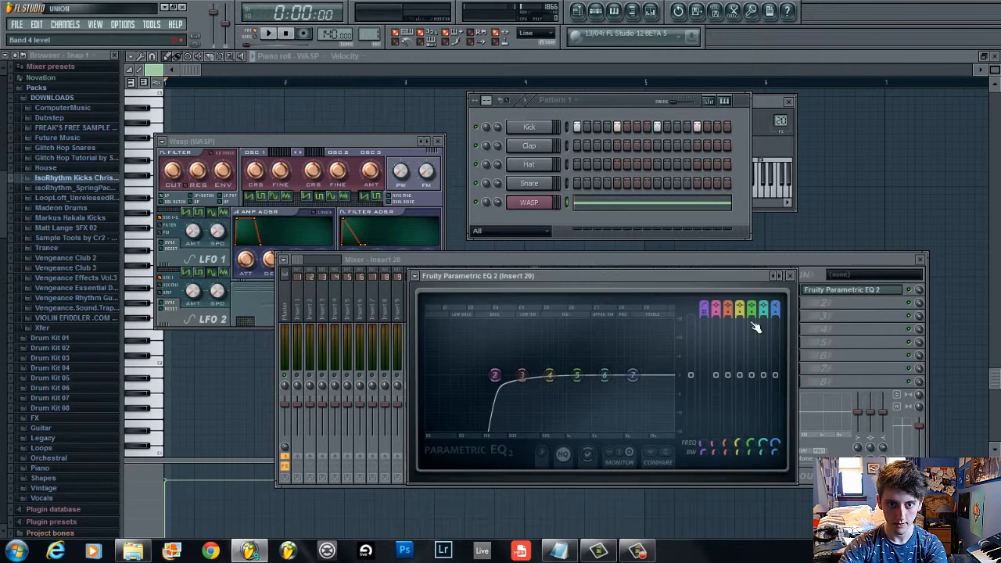
pyautogui.press('space')
pyautogui.press('space')
pyautogui.moveTo(495, 376)
pyautogui.mouseDown()
pyautogui.moveTo(516, 381)
pyautogui.moveTo(362, 364)
pyautogui.moveTo(509, 394)
pyautogui.moveTo(498, 381)
pyautogui.mouseUp()
pyautogui.press('space')
pyautogui.press('space')
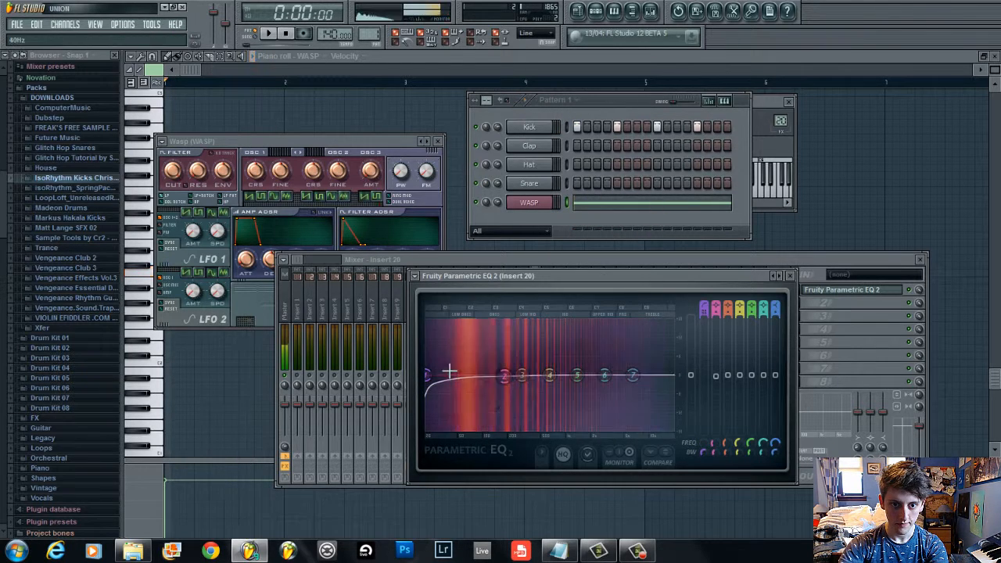
# Raise band 1's high-pass cutoff, pull a mid band down into a gentle cut, and close the EQ
pyautogui.moveTo(431, 376); pyautogui.dragTo(482, 382)
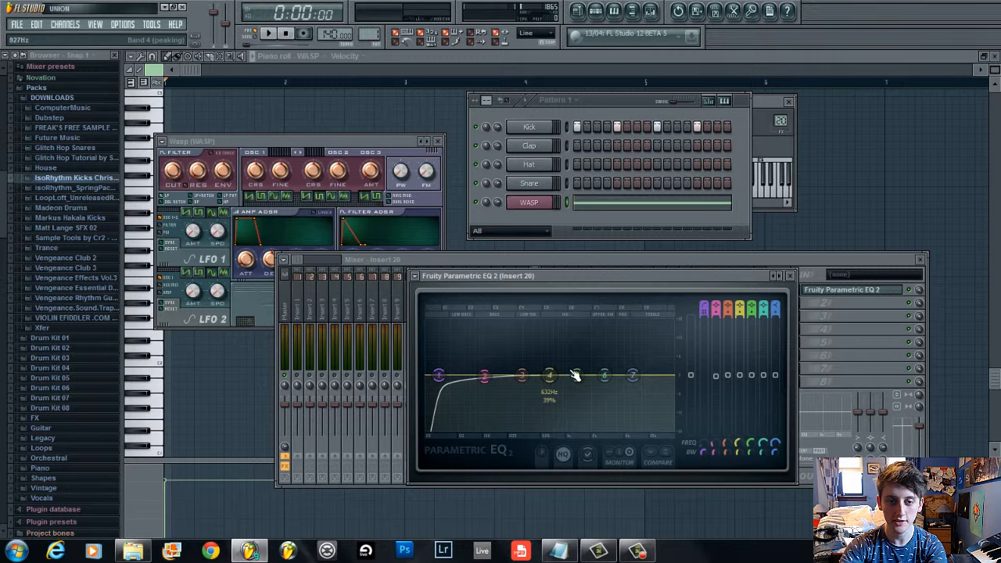
pyautogui.press('space')
pyautogui.moveTo(527, 384); pyautogui.dragTo(583, 402)
pyautogui.press('space')
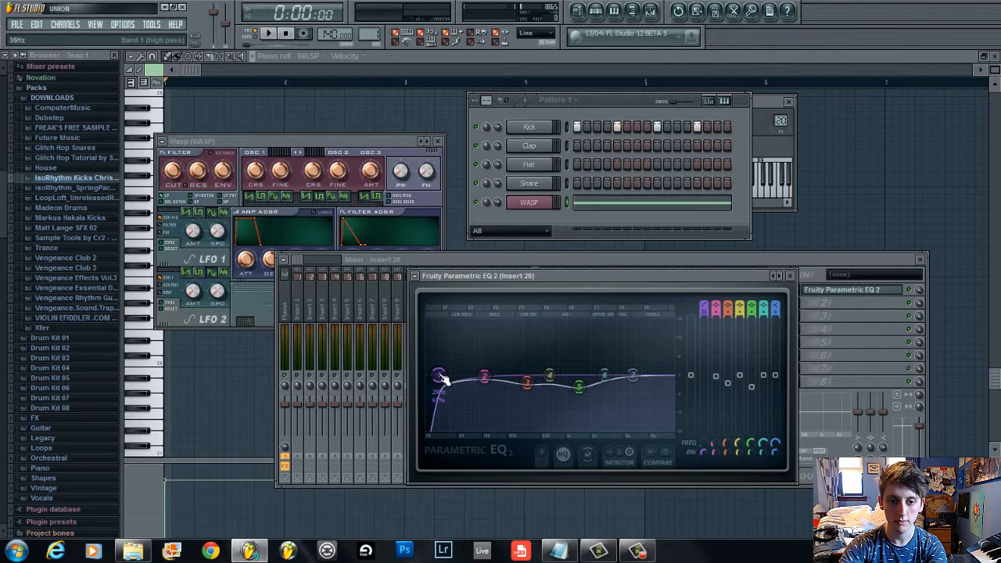
pyautogui.press('space')
pyautogui.moveTo(442, 379); pyautogui.dragTo(509, 381)
pyautogui.press('space')
pyautogui.click(447, 260)
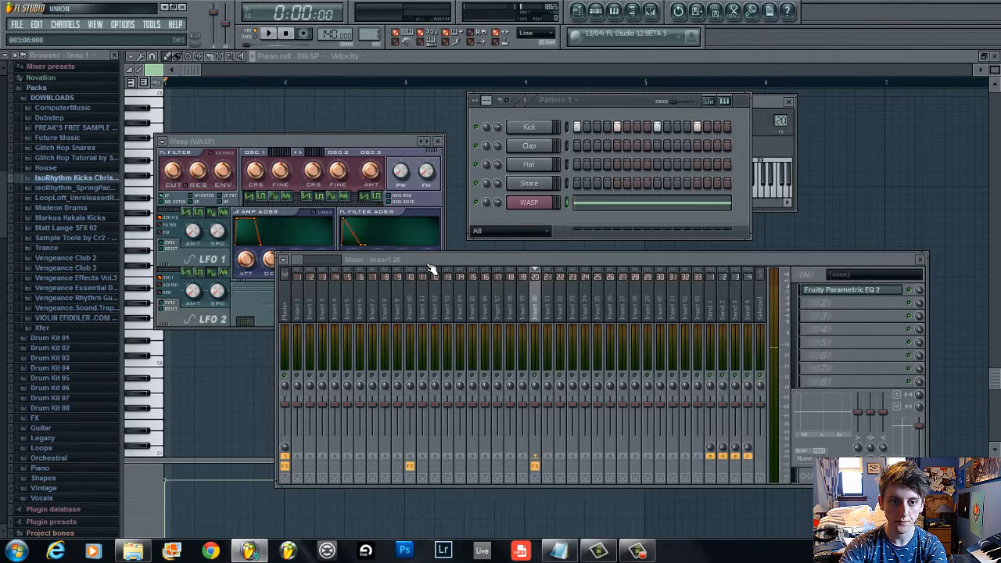
# Lower insert 20's volume fader to about -6 dB, comparing against the kick's insert while playing
pyautogui.click(410, 313)
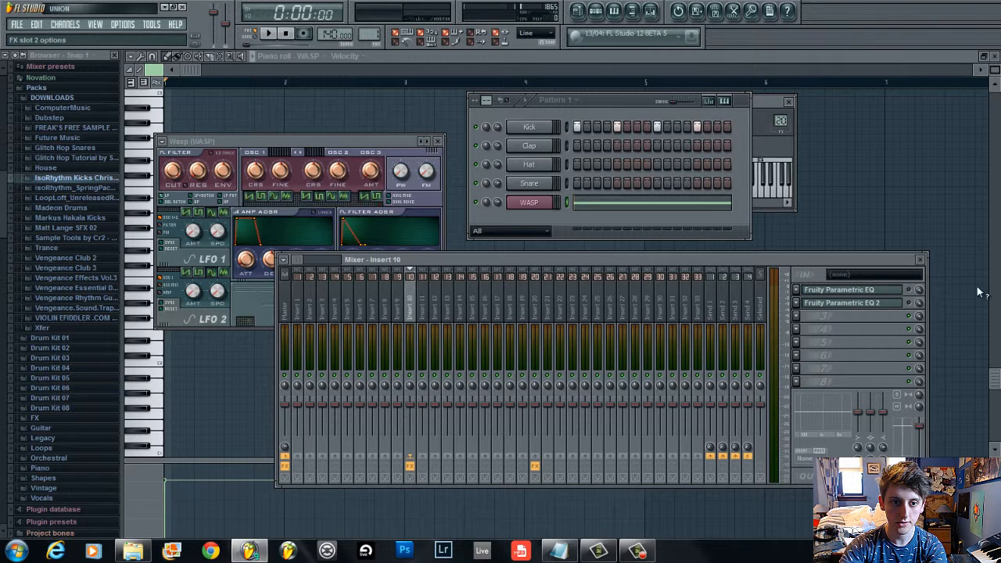
pyautogui.press('space')
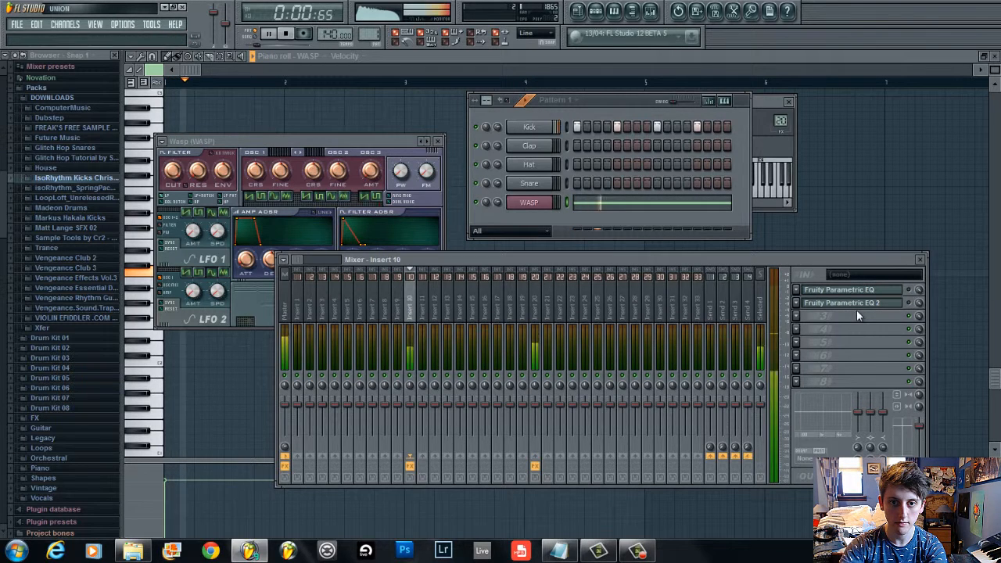
pyautogui.click(537, 307)
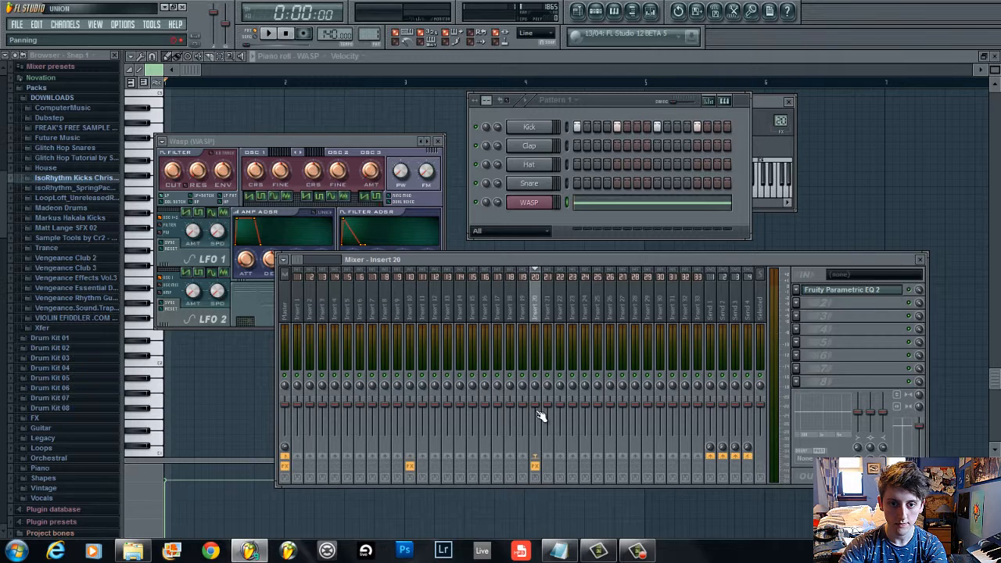
pyautogui.moveTo(538, 409); pyautogui.dragTo(541, 433)
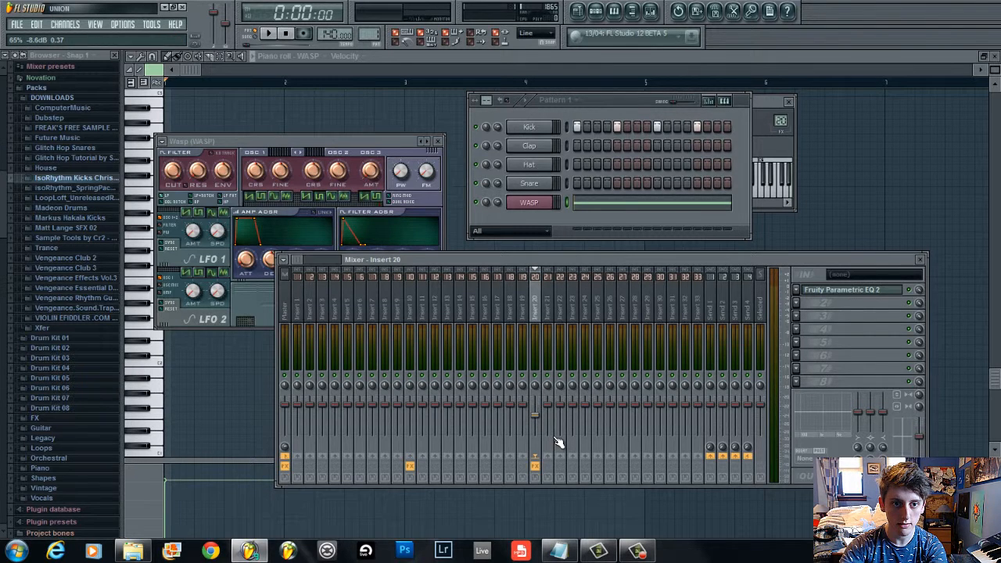
pyautogui.press('space')
pyautogui.press('space')
pyautogui.moveTo(537, 414); pyautogui.dragTo(539, 410)
pyautogui.press('space')
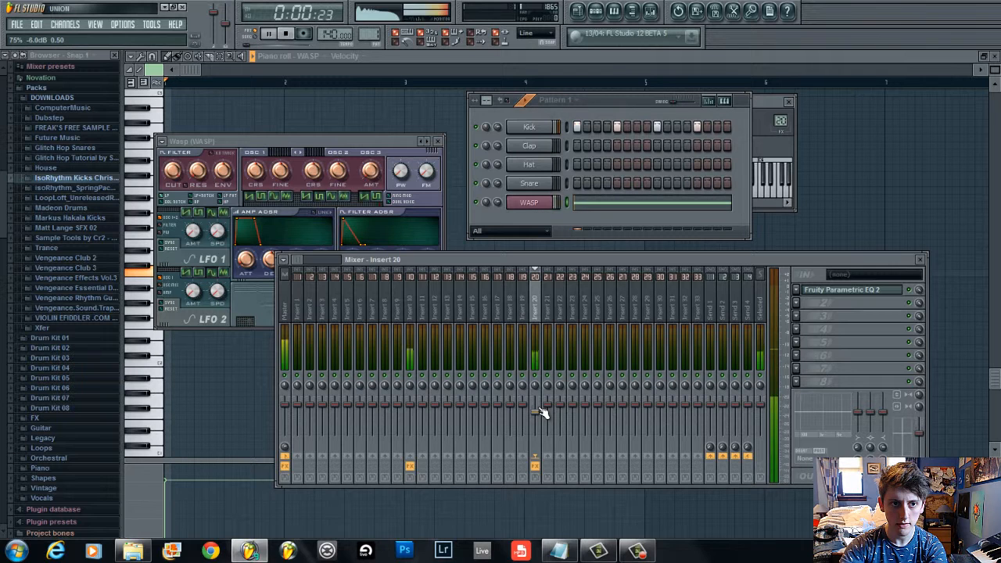
# Shorten the long Wasp note back to a short note and shift it slightly later in the bar
pyautogui.press('space')
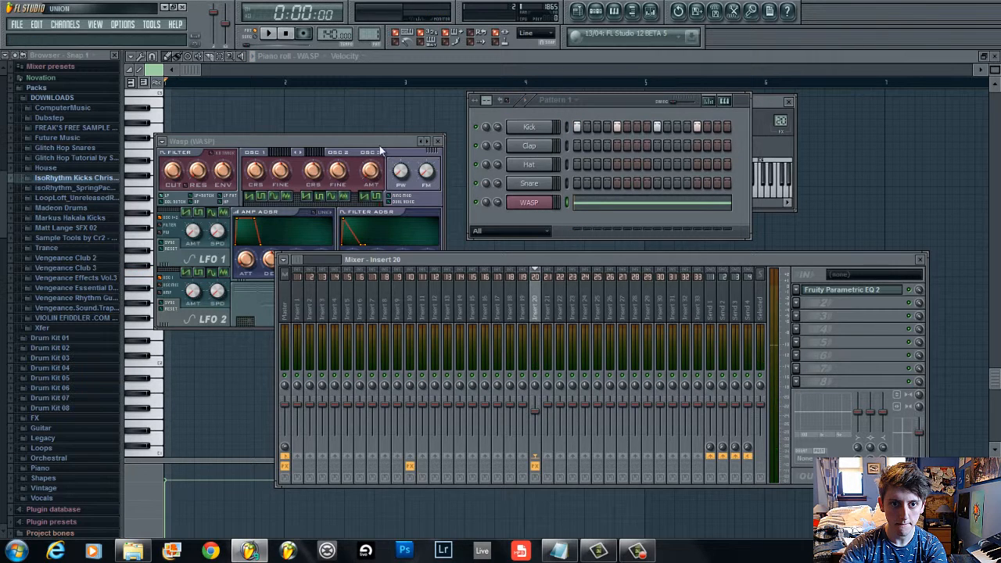
pyautogui.moveTo(342, 144); pyautogui.dragTo(408, 119)
pyautogui.press('space')
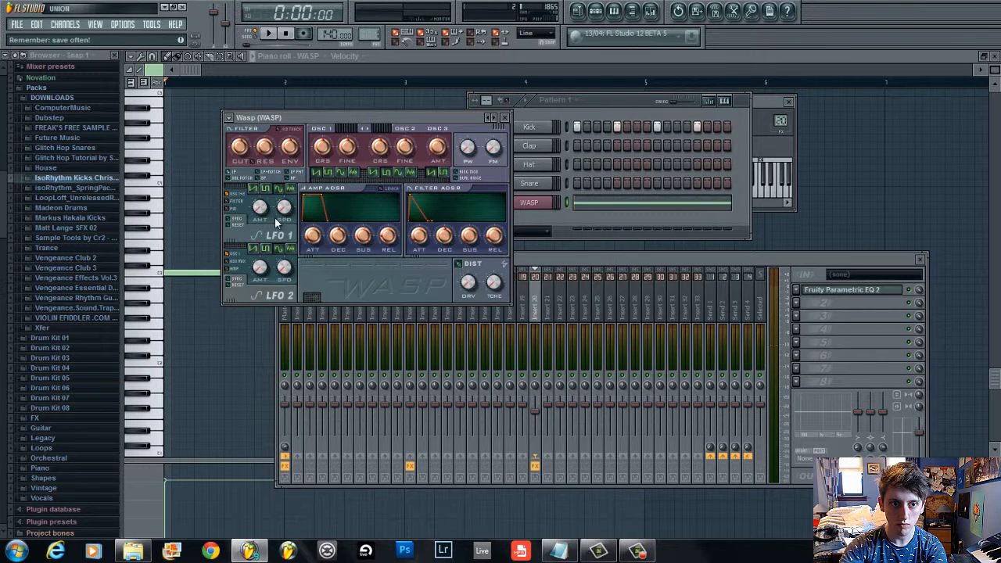
pyautogui.click(381, 61)
pyautogui.moveTo(282, 272); pyautogui.dragTo(179, 277)
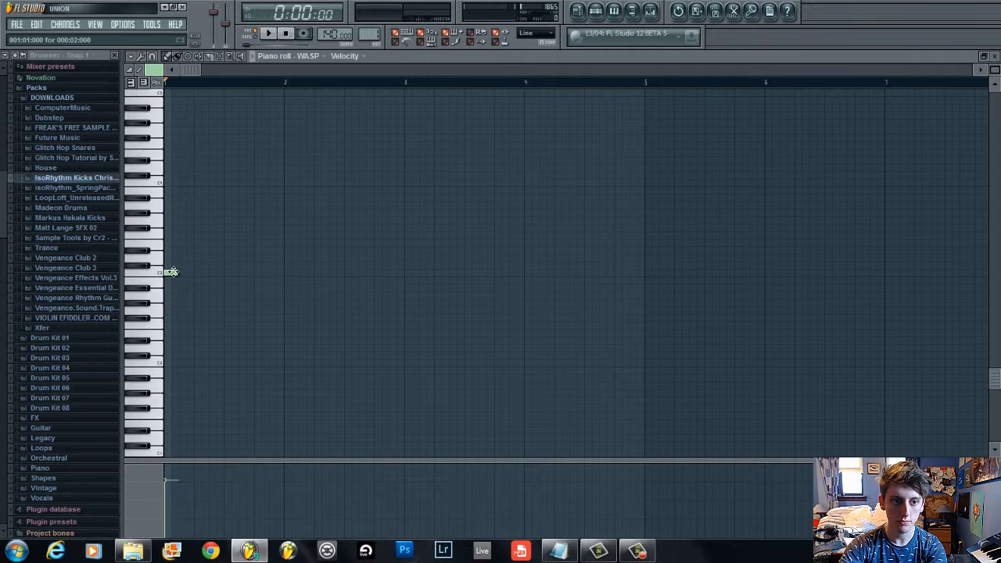
pyautogui.moveTo(171, 272)
pyautogui.mouseDown()
pyautogui.moveTo(185, 272)
pyautogui.moveTo(177, 277)
pyautogui.mouseUp()
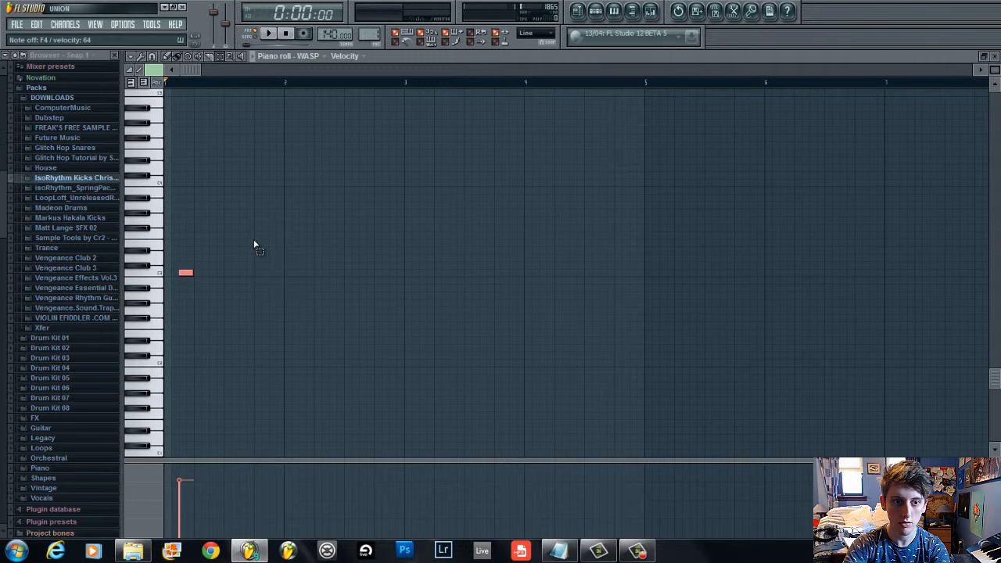
# Duplicate the note and place four short notes across the first bar, the last one shorter, then play
pyautogui.hotkey('ctrl', 'b')
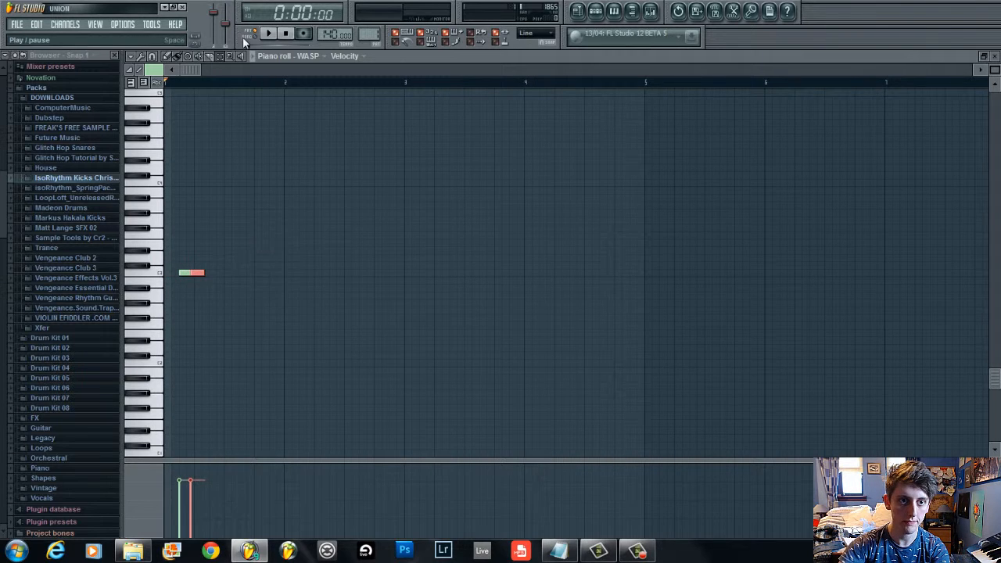
pyautogui.click(176, 57)
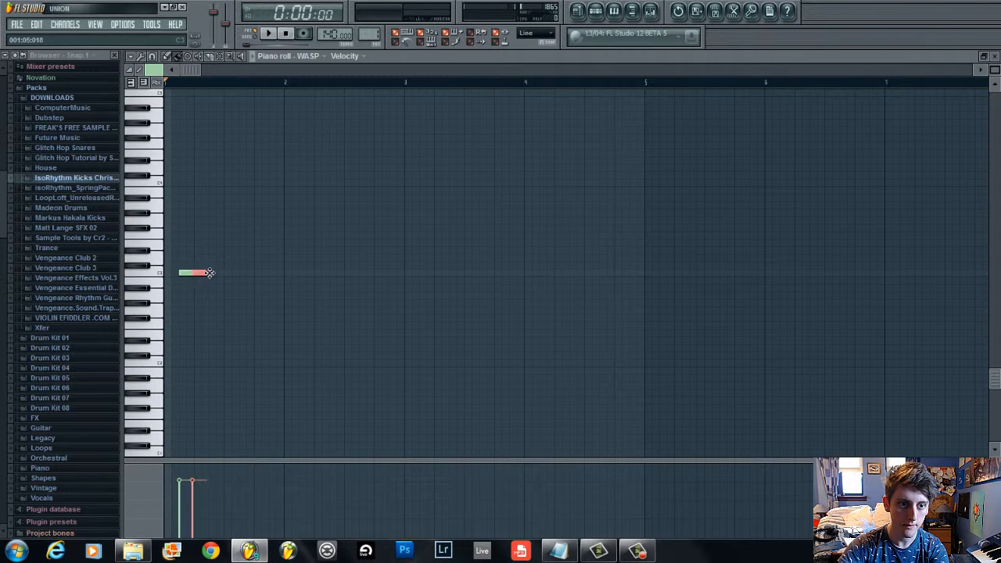
pyautogui.moveTo(203, 273); pyautogui.dragTo(216, 273)
pyautogui.click(245, 273)
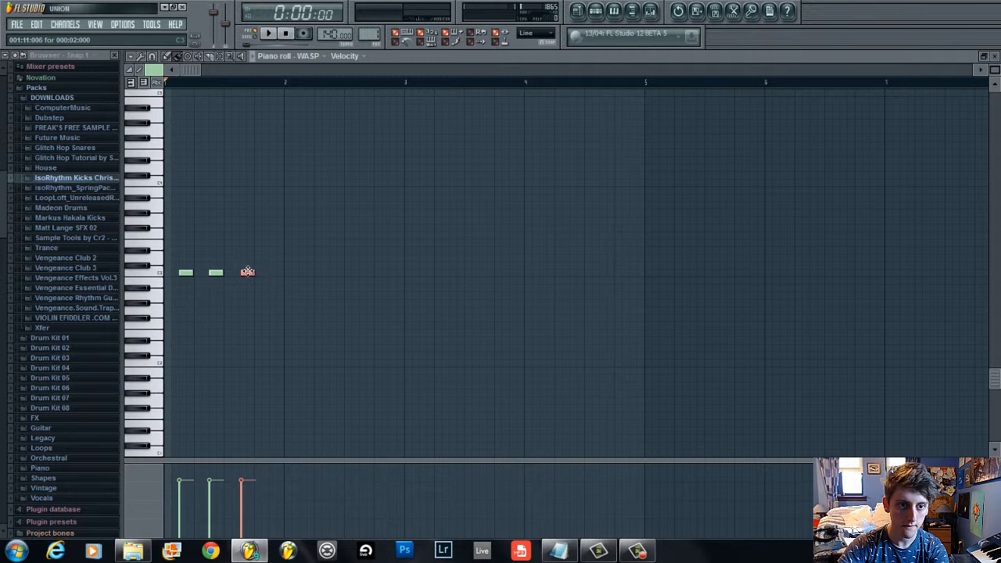
pyautogui.click(266, 272)
pyautogui.moveTo(263, 272); pyautogui.dragTo(267, 271)
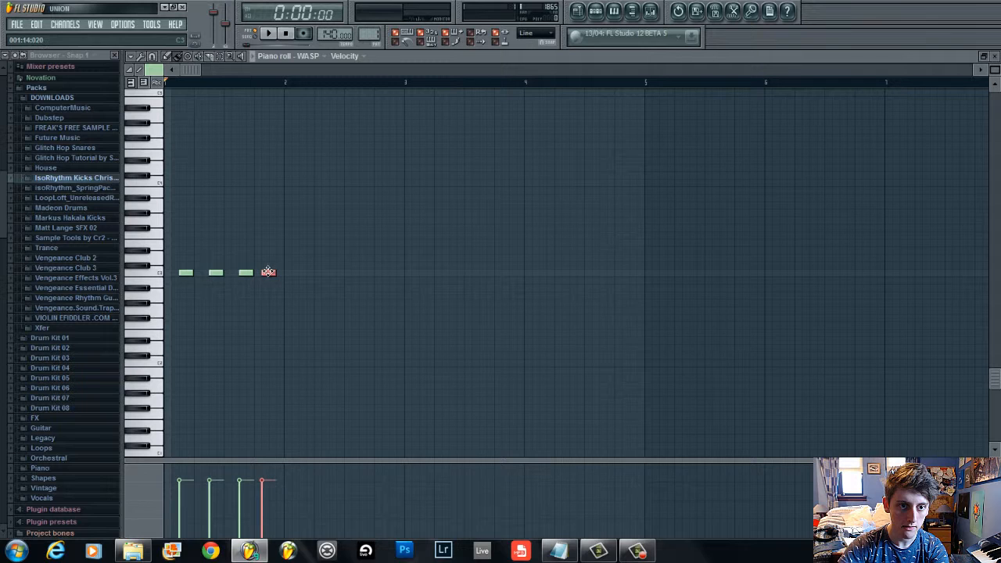
pyautogui.press('space')
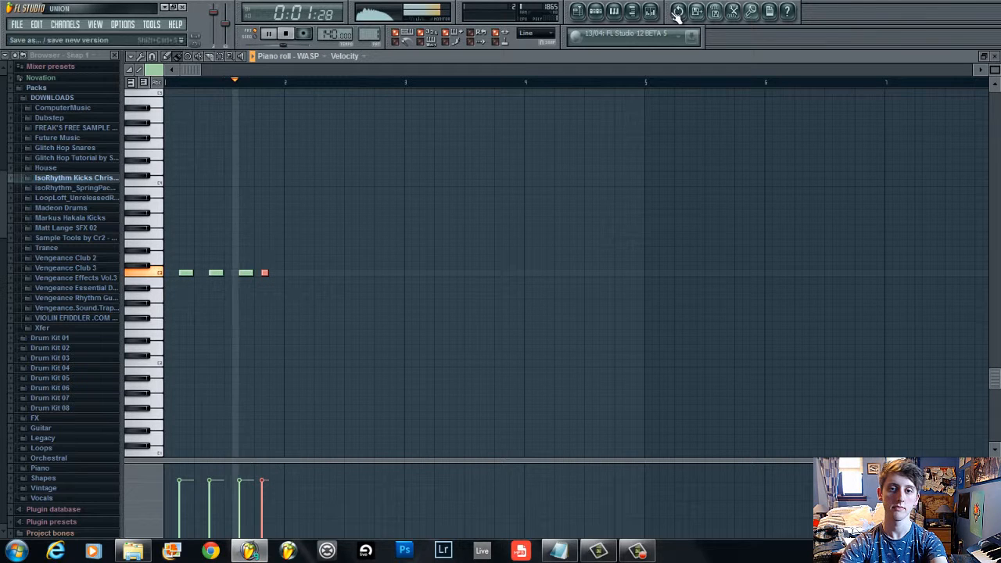
# Reopen insert 20's Parametric EQ 2 and lower band 1's high-pass cutoff
pyautogui.click(650, 12)
pyautogui.press('space')
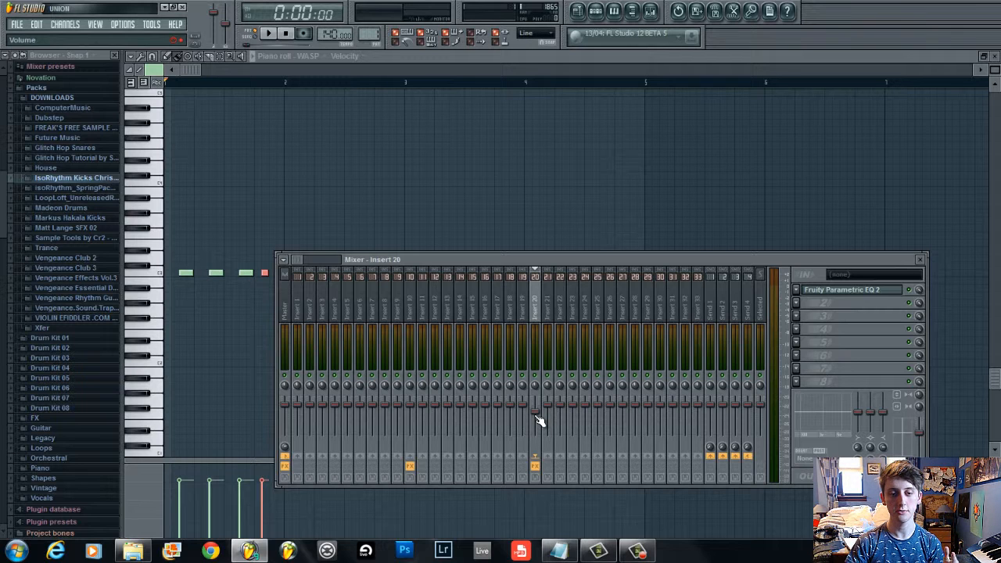
pyautogui.click(825, 291)
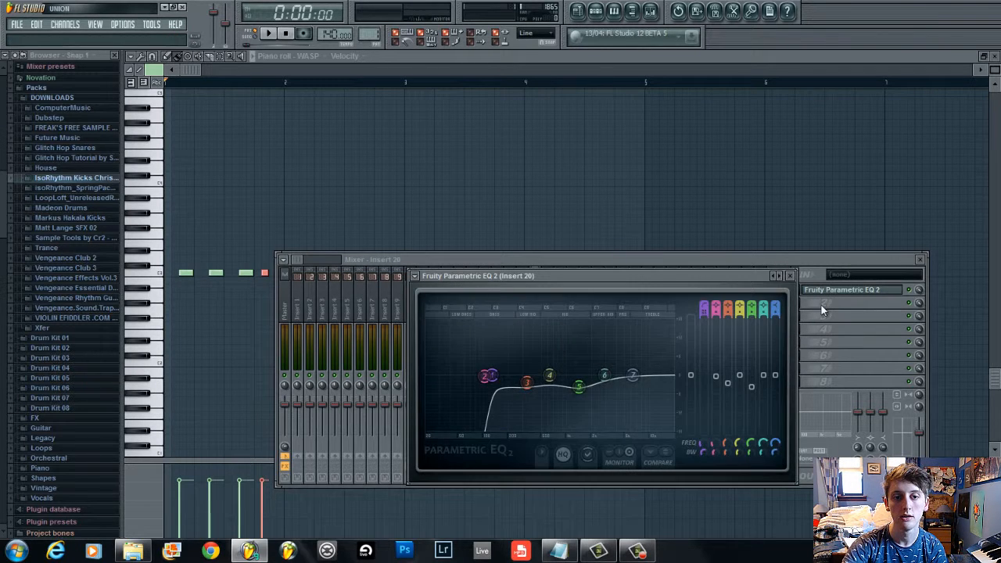
pyautogui.moveTo(492, 389); pyautogui.dragTo(431, 403)
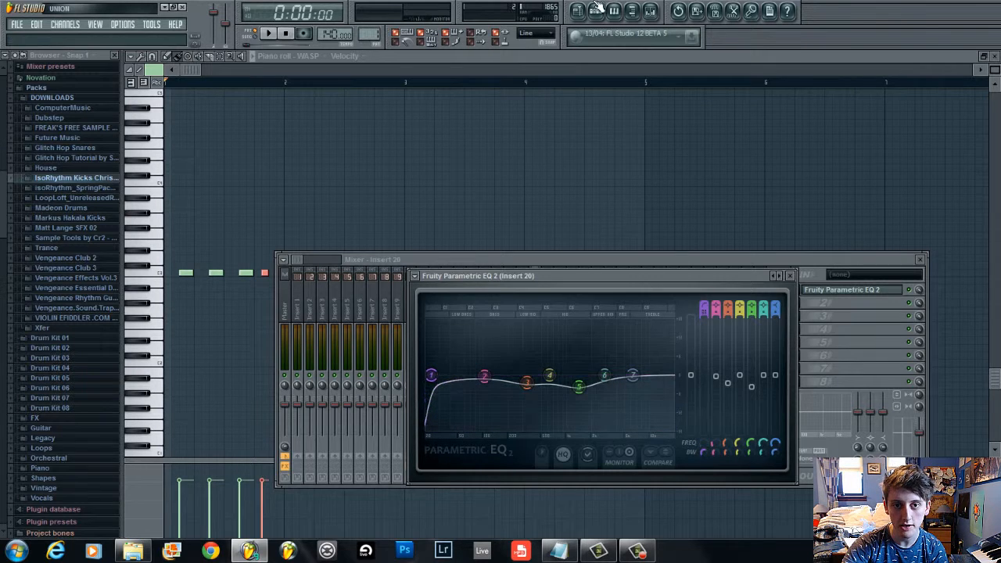
# Open the Kick channel's sample settings to inspect them, then return to the piano roll
pyautogui.click(595, 11)
pyautogui.click(530, 128)
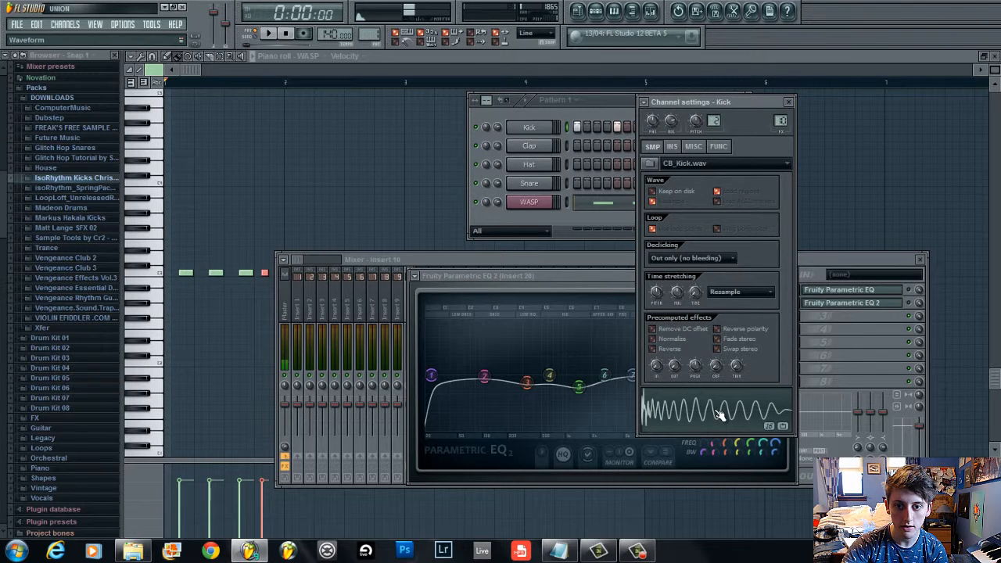
pyautogui.click(431, 54)
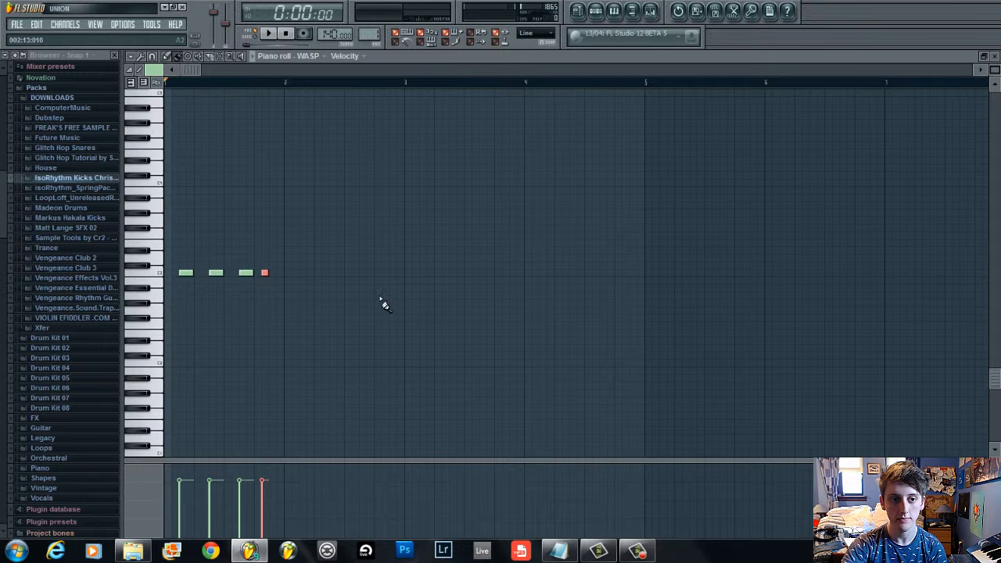
# Add short Wasp notes on a higher pitch between the existing ones, removing the first of them
pyautogui.click(168, 258)
pyautogui.click(198, 258)
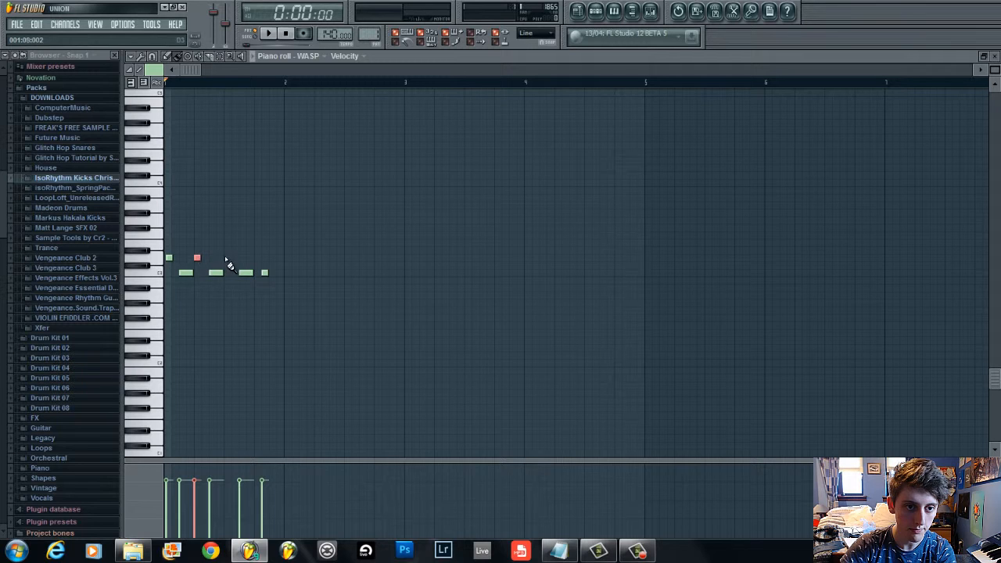
pyautogui.click(227, 258)
pyautogui.click(261, 258)
pyautogui.rightClick(169, 258)
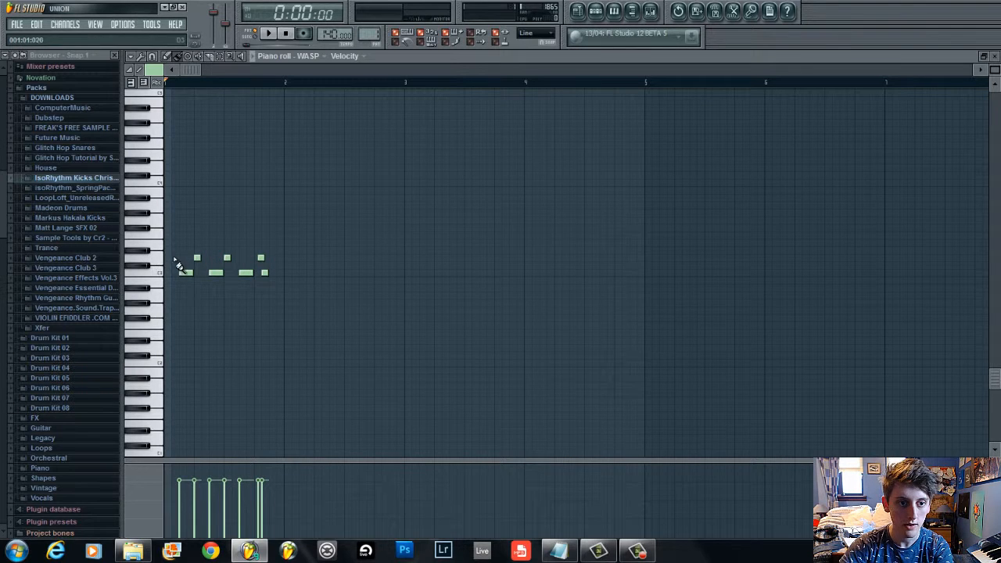
# Delete the three higher-pitched short Wasp notes from the piano roll
pyautogui.rightClick(260, 258)
pyautogui.rightClick(227, 258)
pyautogui.rightClick(197, 259)
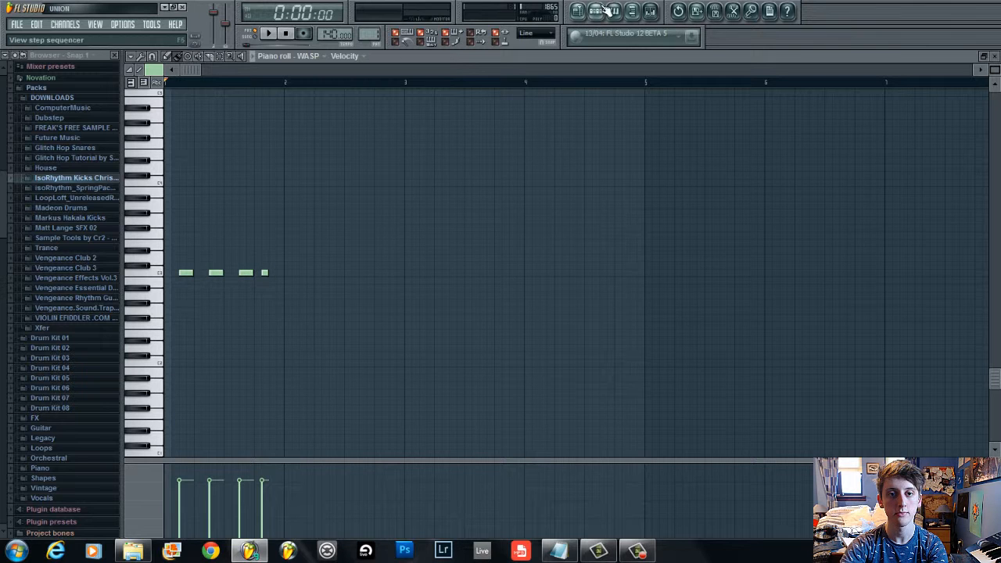
# Raise the dipped mid band in insert 20's Parametric EQ 2 back toward flat, close it, and play the pattern
pyautogui.click(650, 11)
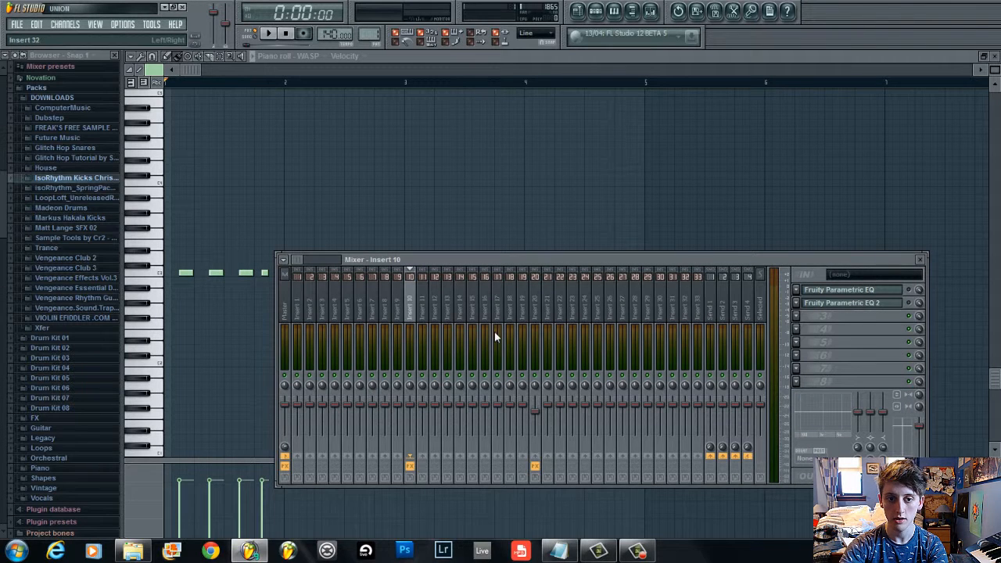
pyautogui.click(536, 305)
pyautogui.click(843, 290)
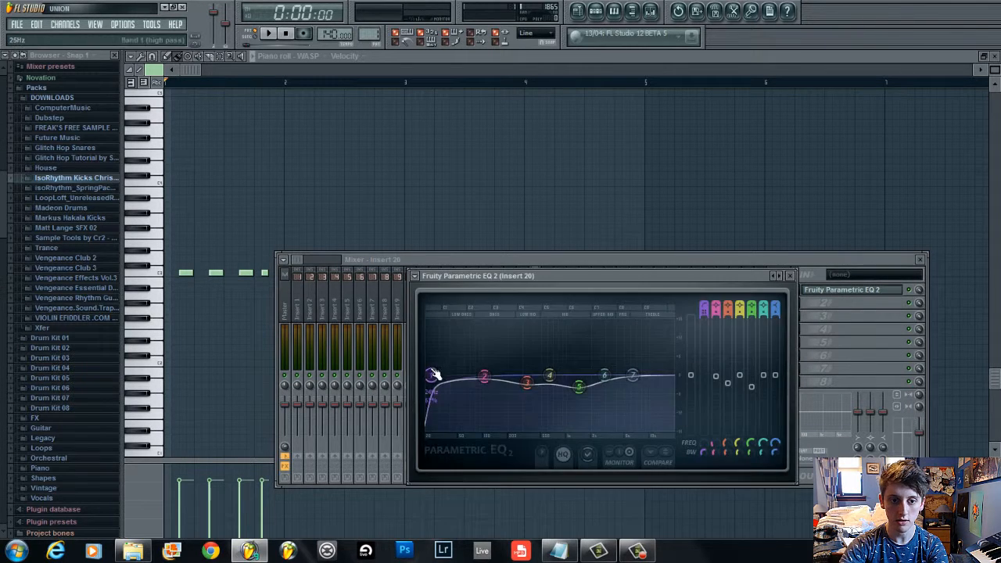
pyautogui.moveTo(578, 388); pyautogui.dragTo(529, 375)
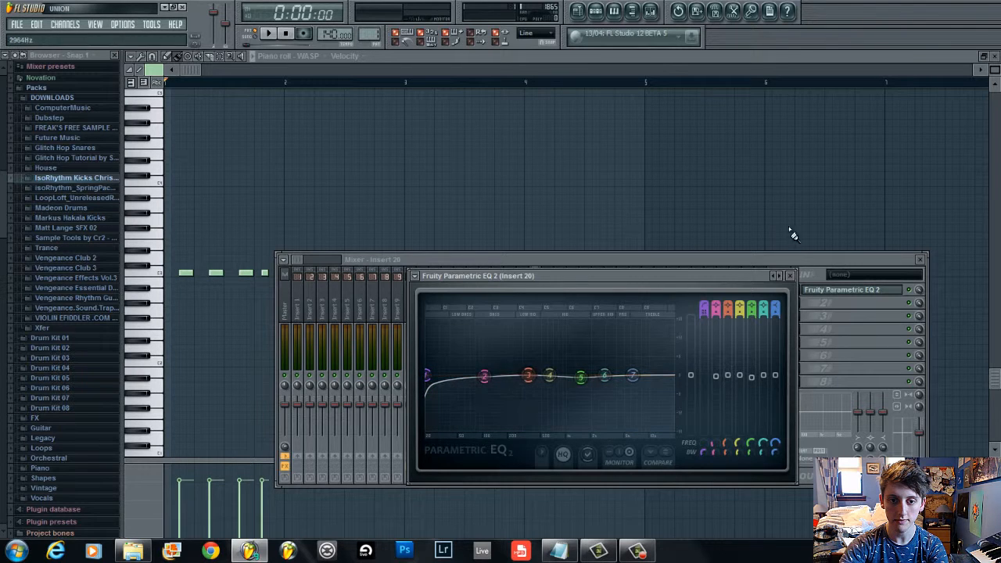
pyautogui.click(799, 288)
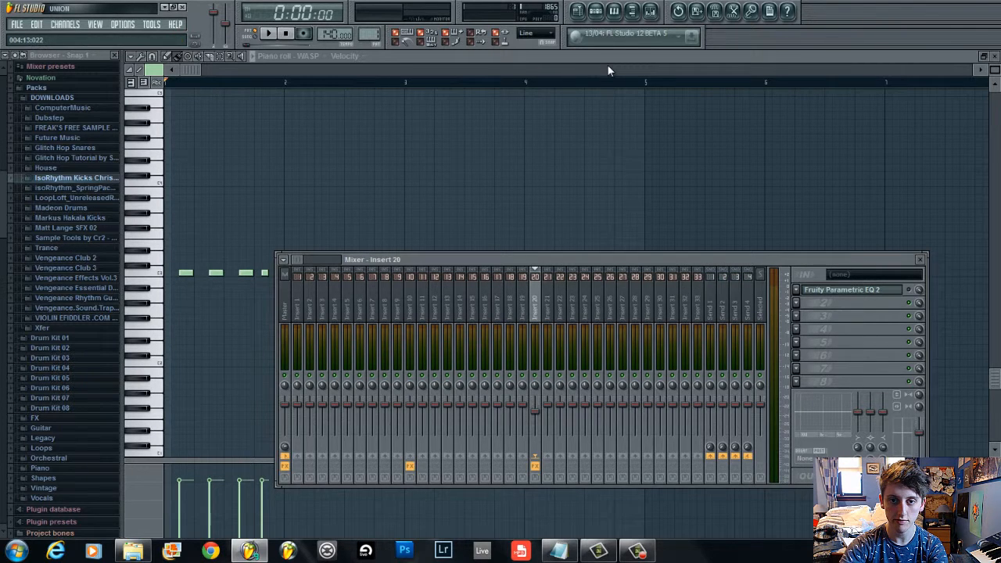
pyautogui.press('space')
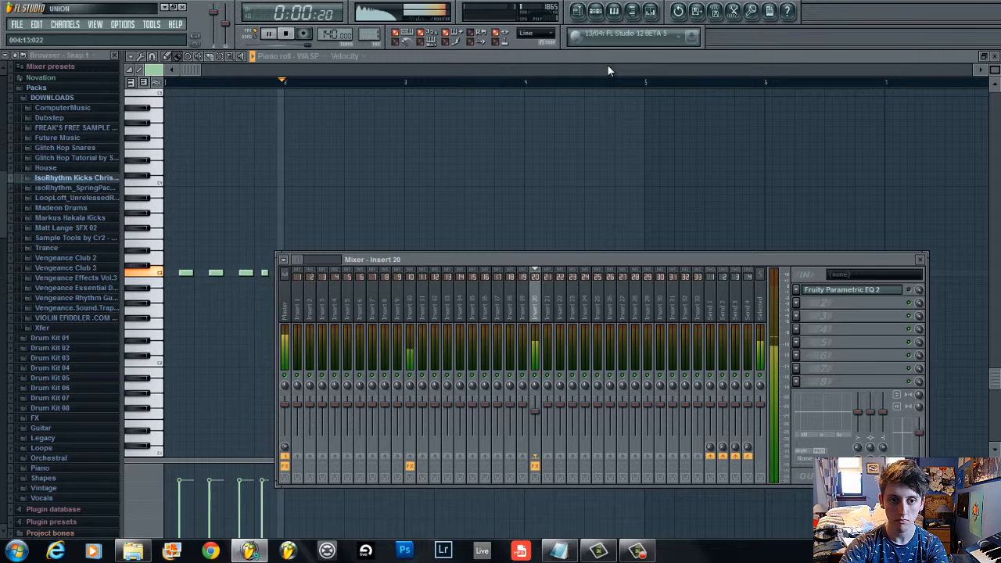
pyautogui.press('space')
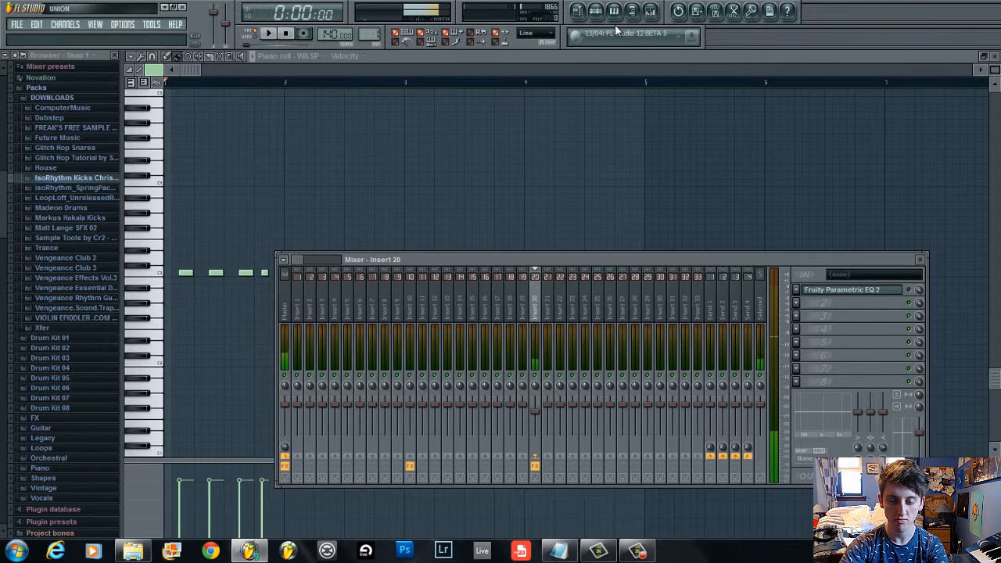
# Open the channel rack and view the Kick channel's settings before returning to the piano roll
pyautogui.click(614, 11)
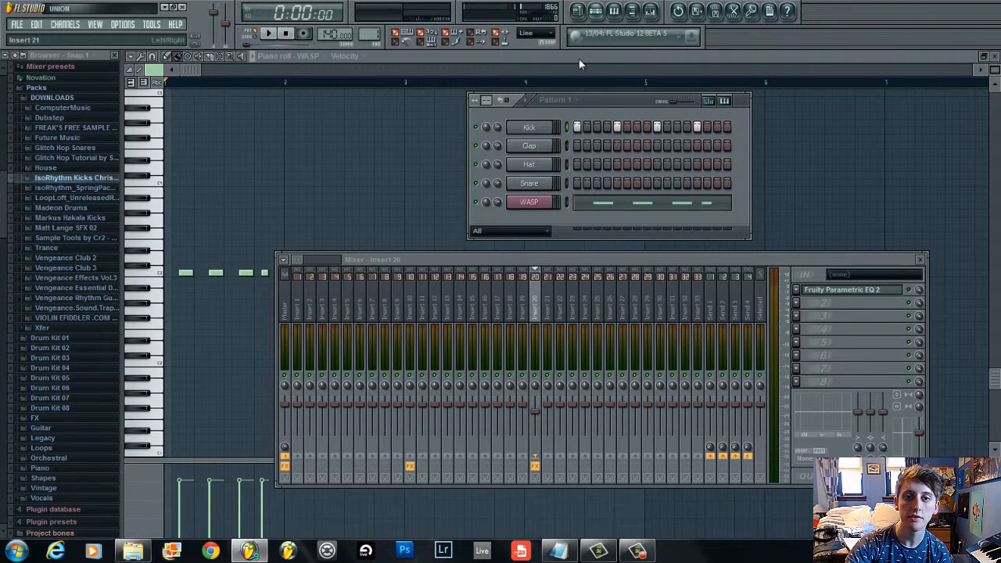
pyautogui.click(530, 128)
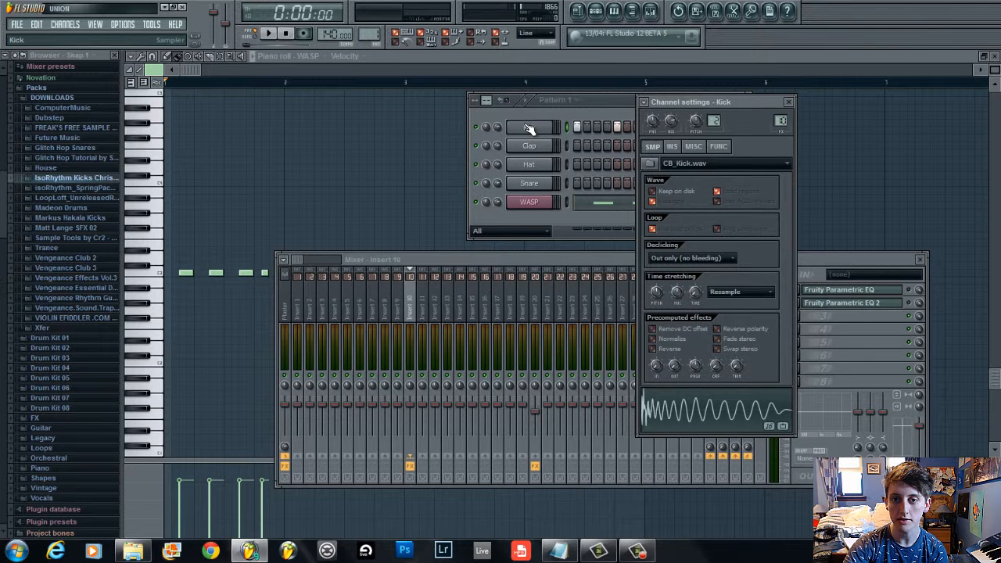
pyautogui.click(433, 54)
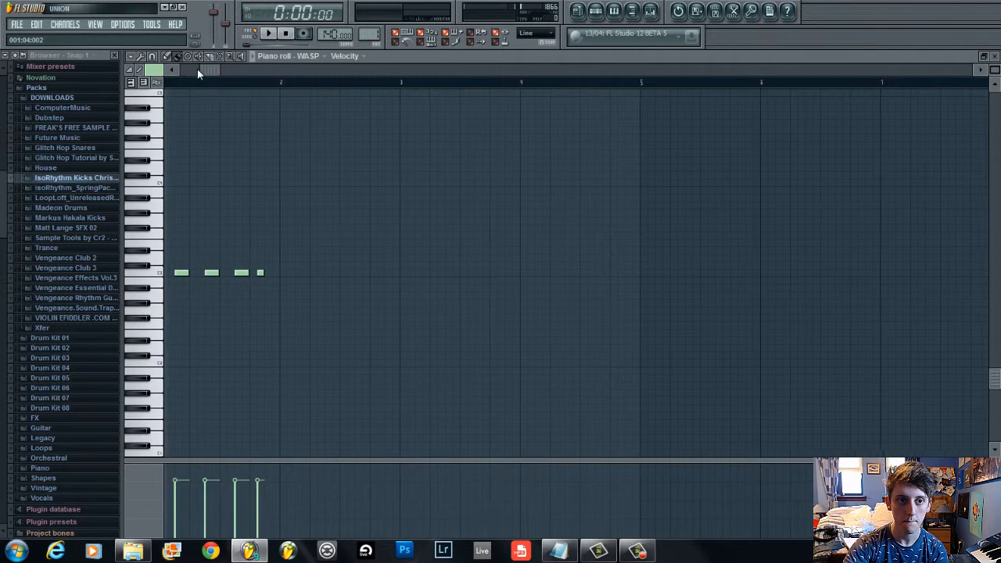
# Add a Fruity Parametric EQ 2 to the third effect slot of mixer insert 10 and close its window
pyautogui.click(604, 10)
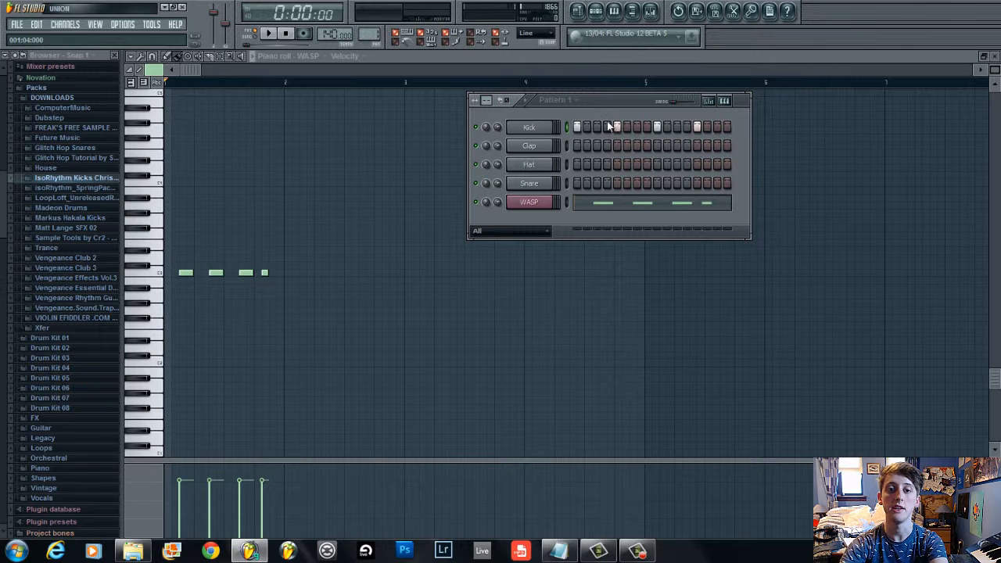
pyautogui.click(633, 10)
pyautogui.click(796, 318)
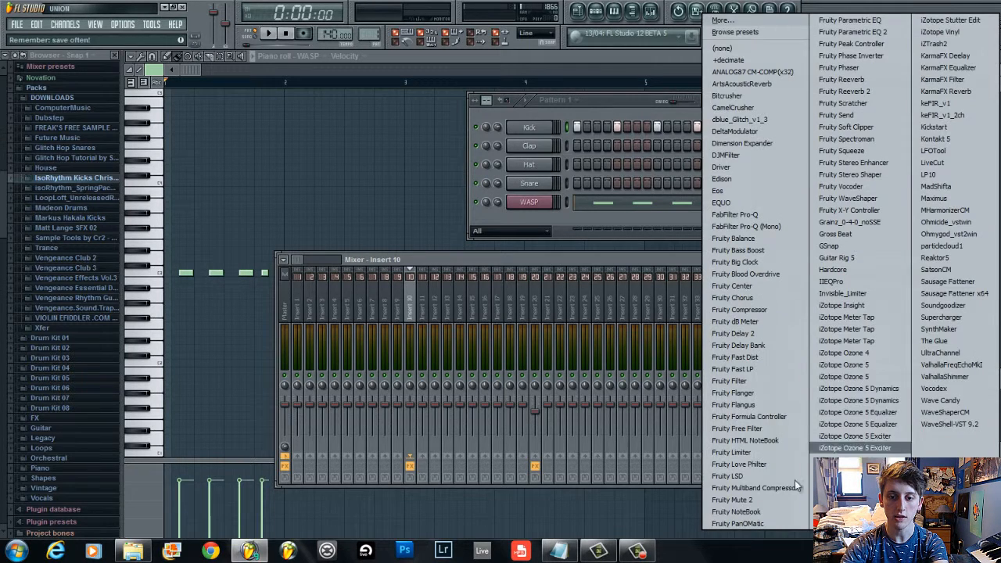
pyautogui.click(853, 31)
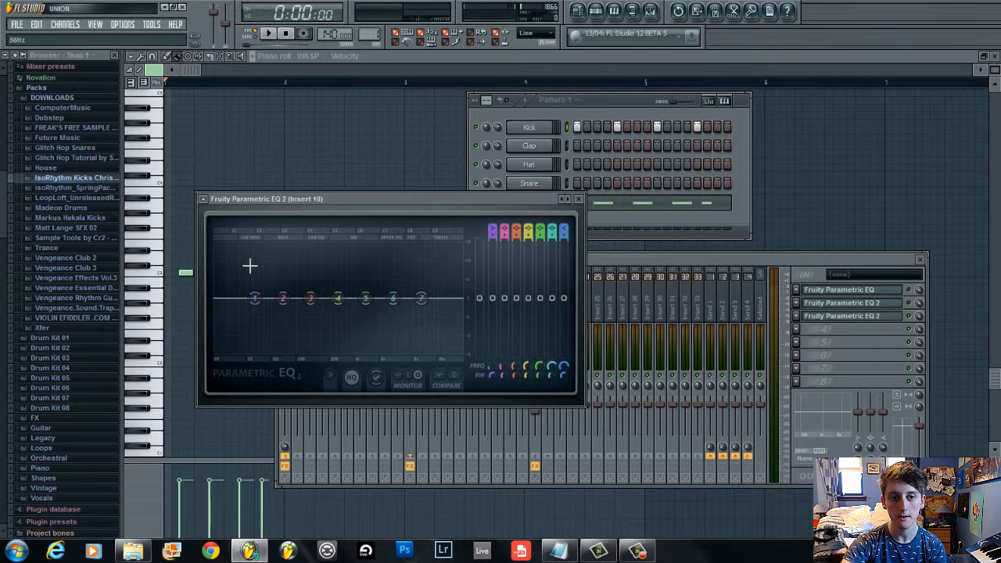
pyautogui.click(579, 198)
pyautogui.click(639, 552)
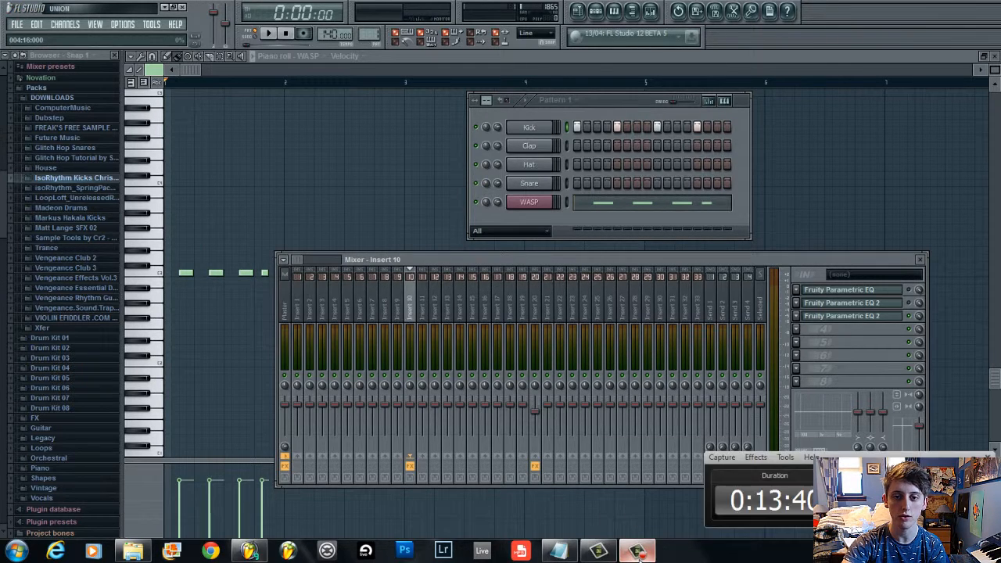
pyautogui.click(638, 552)
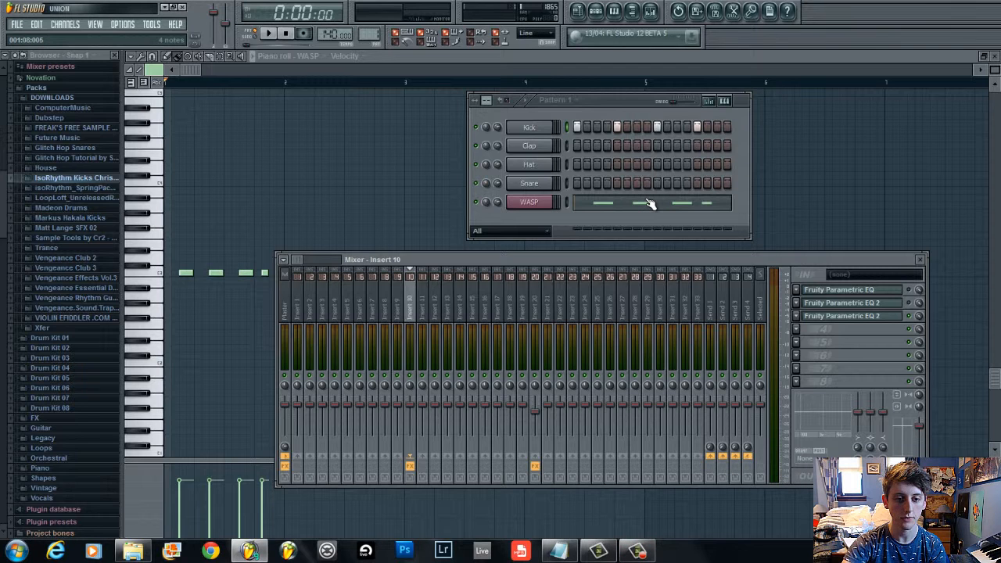